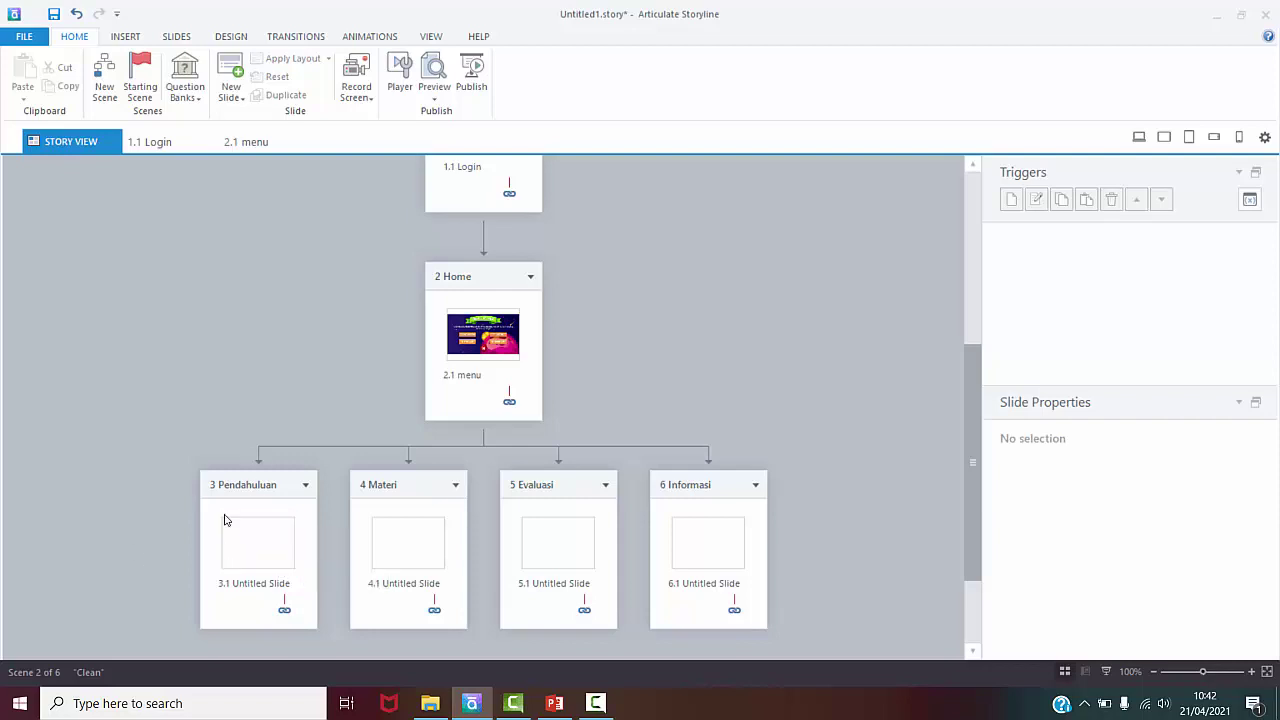
Step: Rename the untitled slide in the Pendahuluan scene as "Pendahuluan 1"
scroll(247, 547, down, 1)
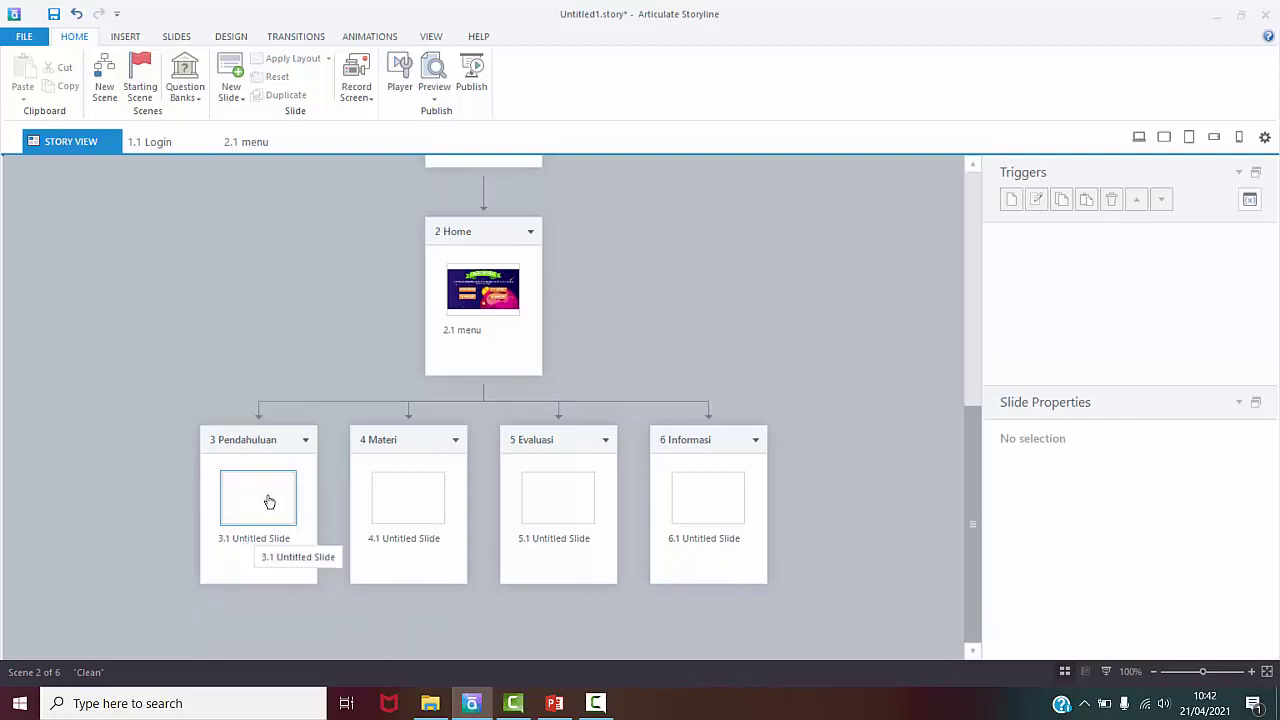
click(240, 545)
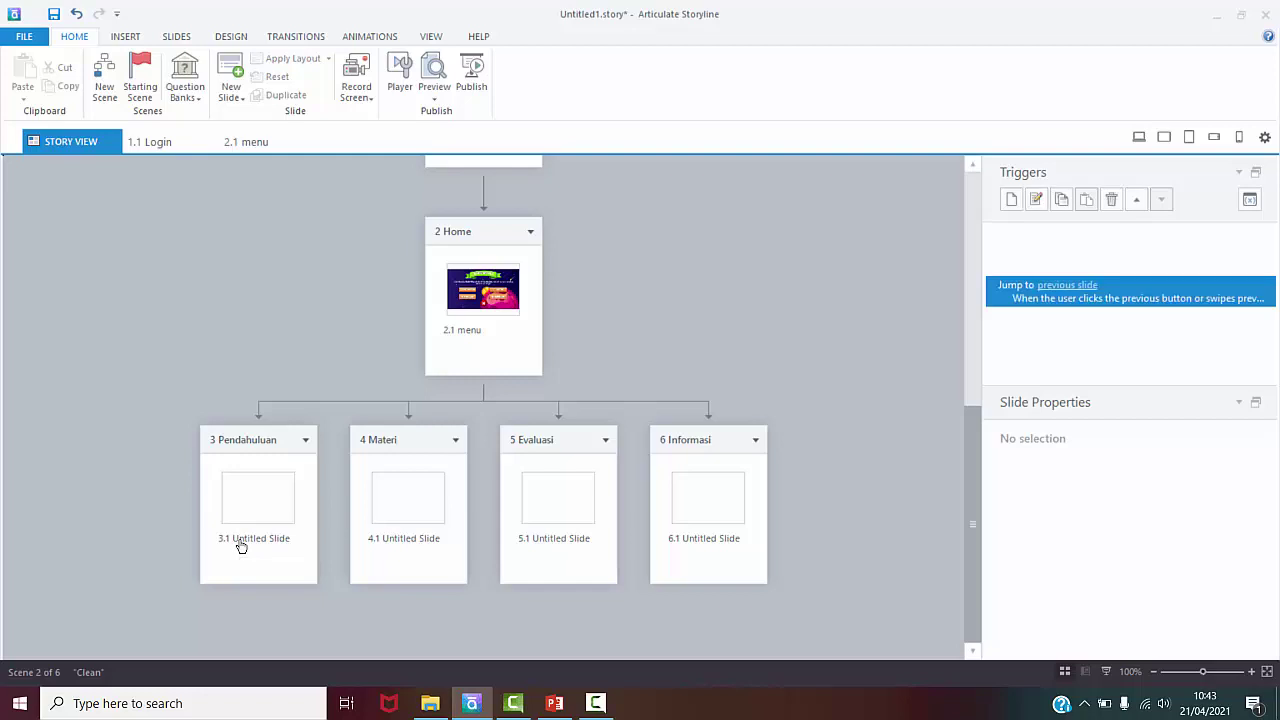
click(241, 547)
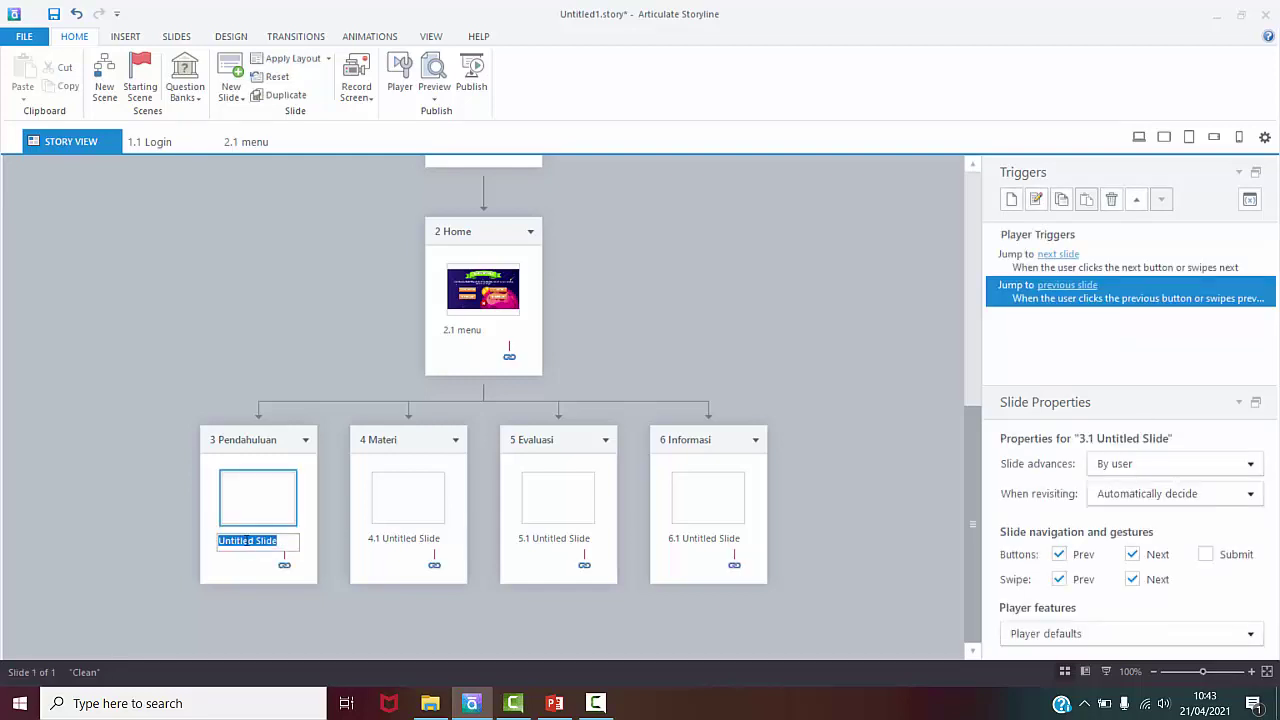
text(Pendahuluan 1)
Step: Switch to the PowerPoint presentation and examine slides 8 and 9 with the content for the pendahuluan scene
mouse_move(554, 703)
click(519, 604)
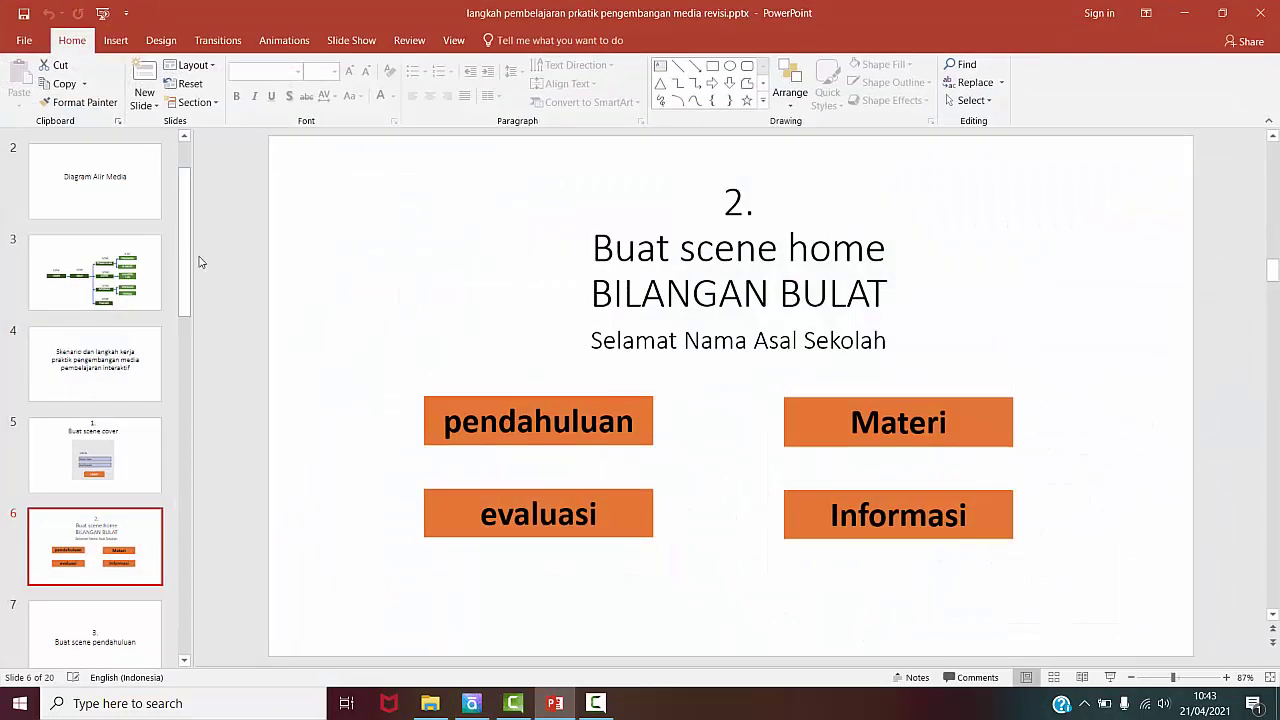
scroll(186, 232, down, 2)
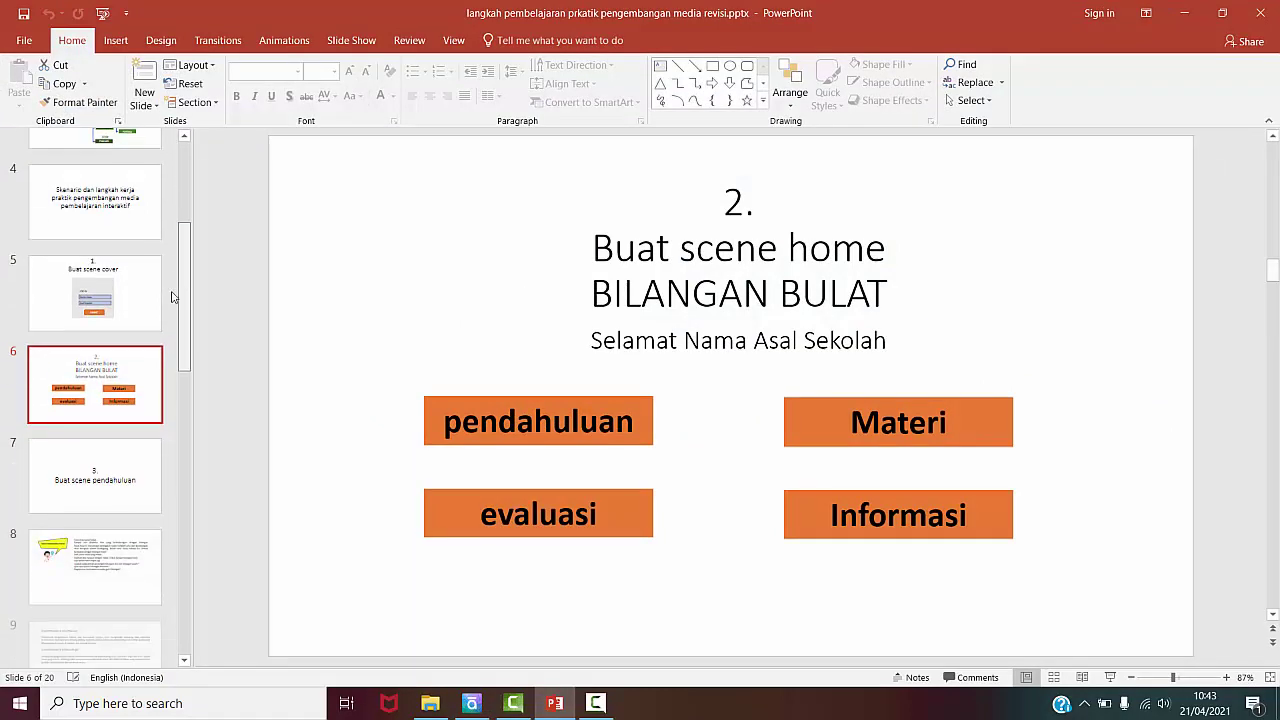
scroll(190, 229, up, 2)
scroll(180, 280, down, 3)
scroll(172, 325, down, 3)
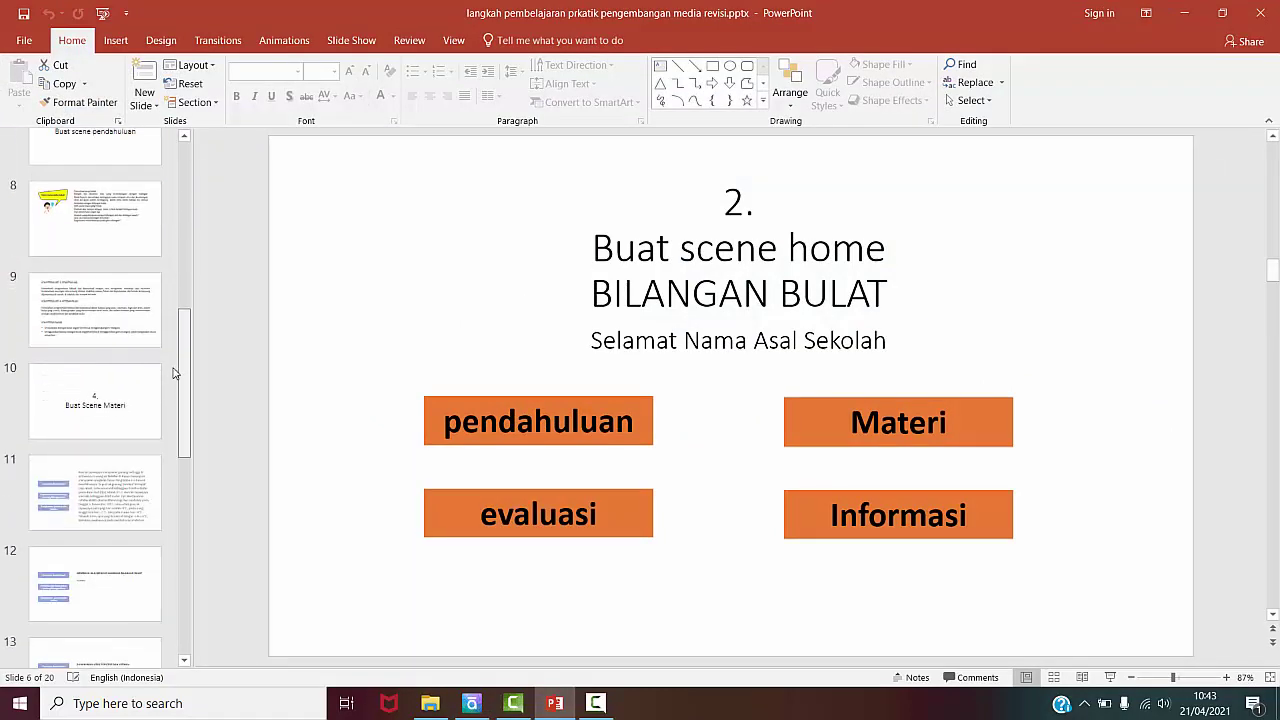
click(115, 245)
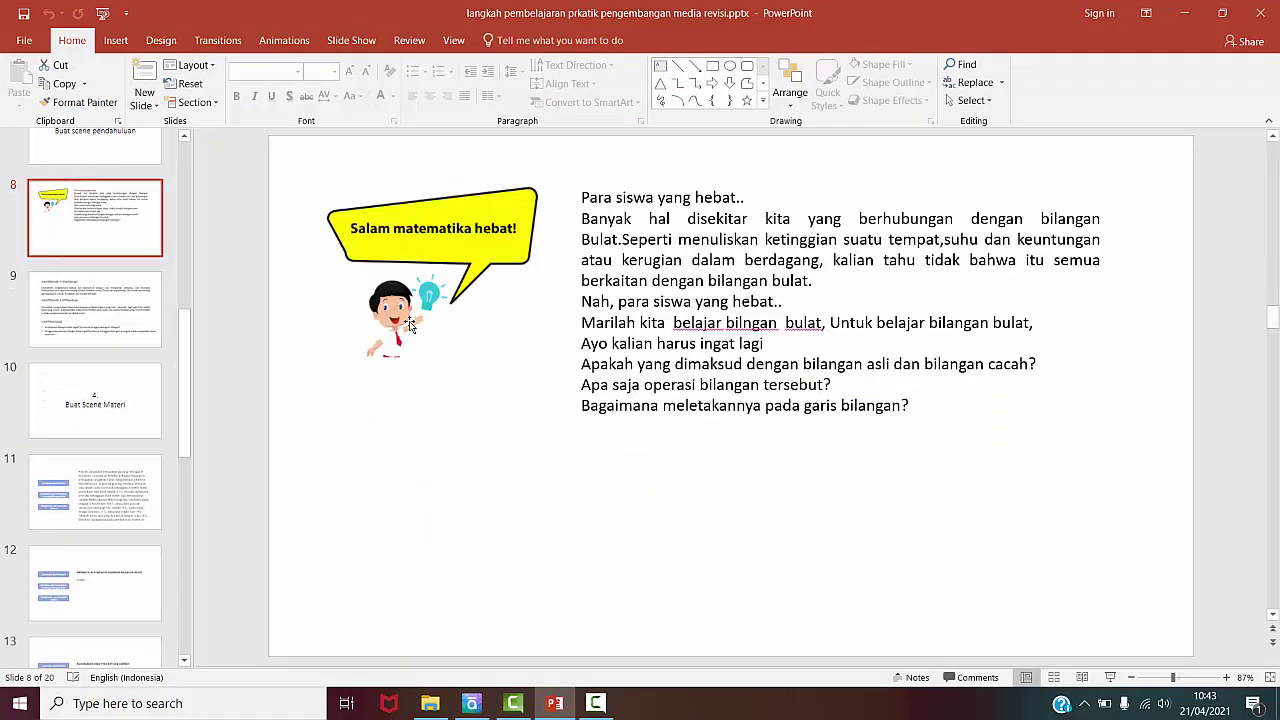
click(90, 320)
click(118, 210)
click(88, 328)
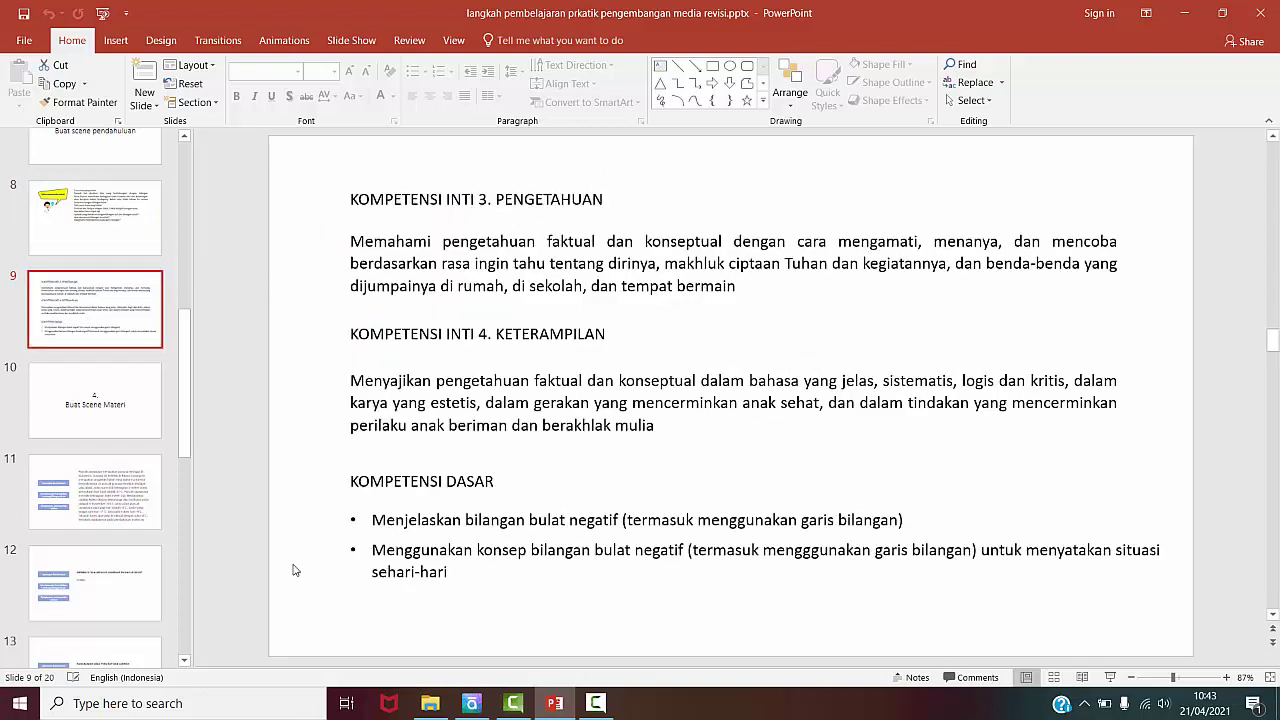
click(126, 210)
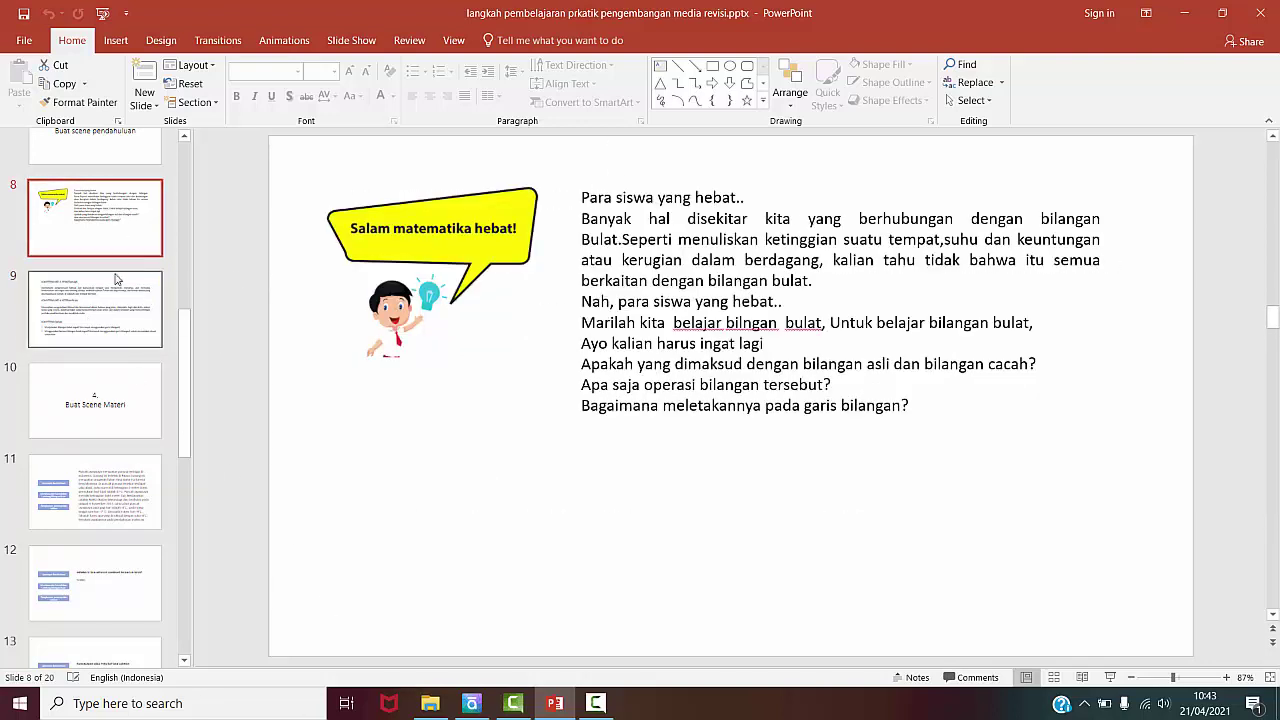
Step: Switch back to Articulate Storyline and rename the slide in the Pendahuluan scene as "Pembuka"
click(477, 705)
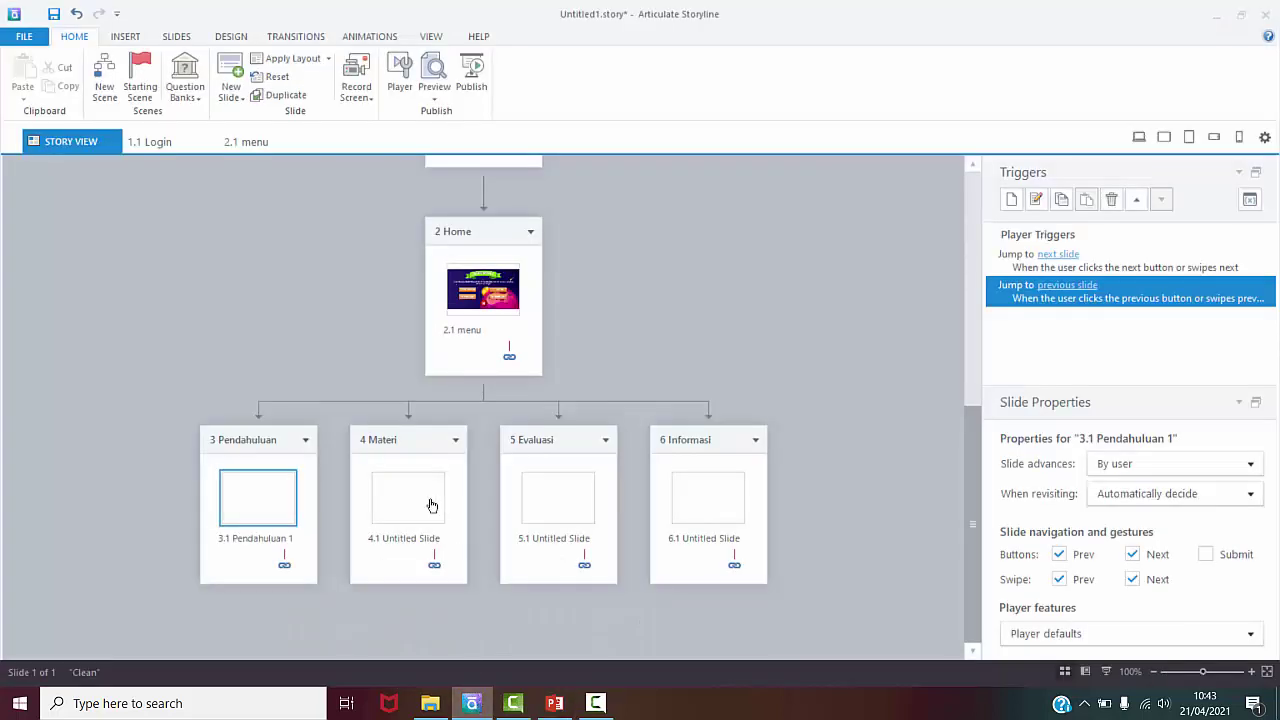
click(267, 545)
click(267, 545)
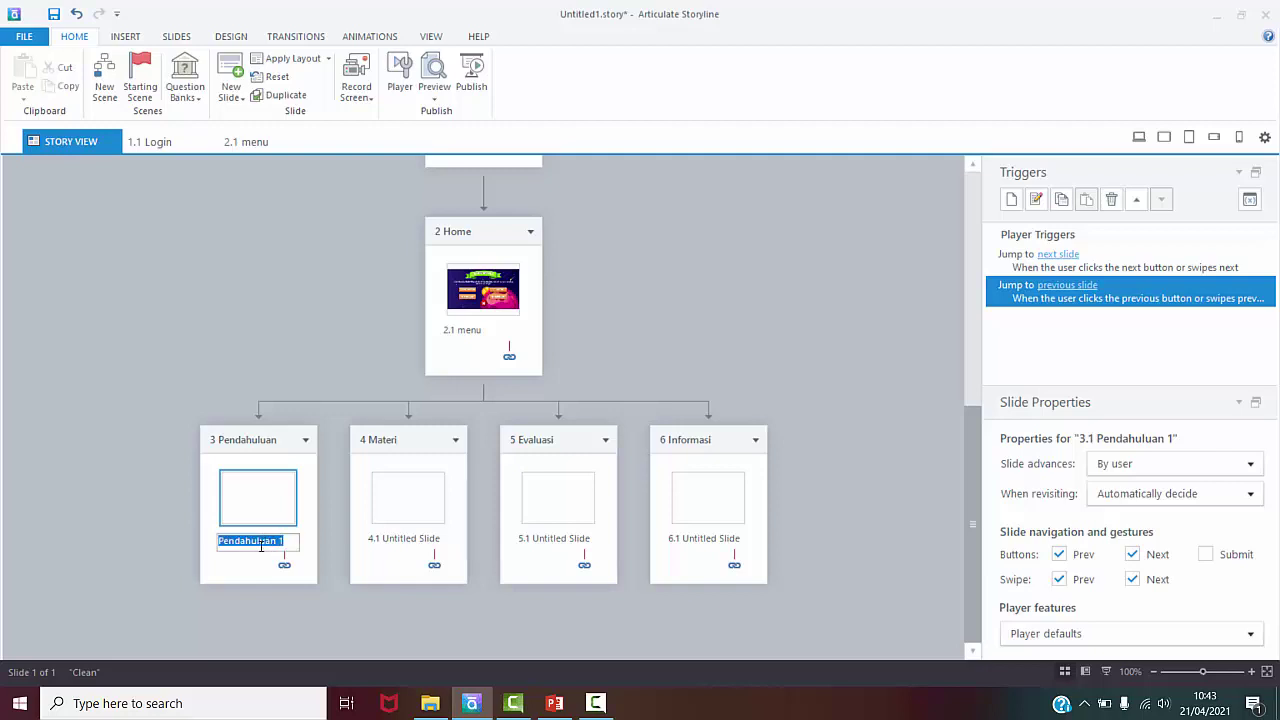
text(Pembuka)
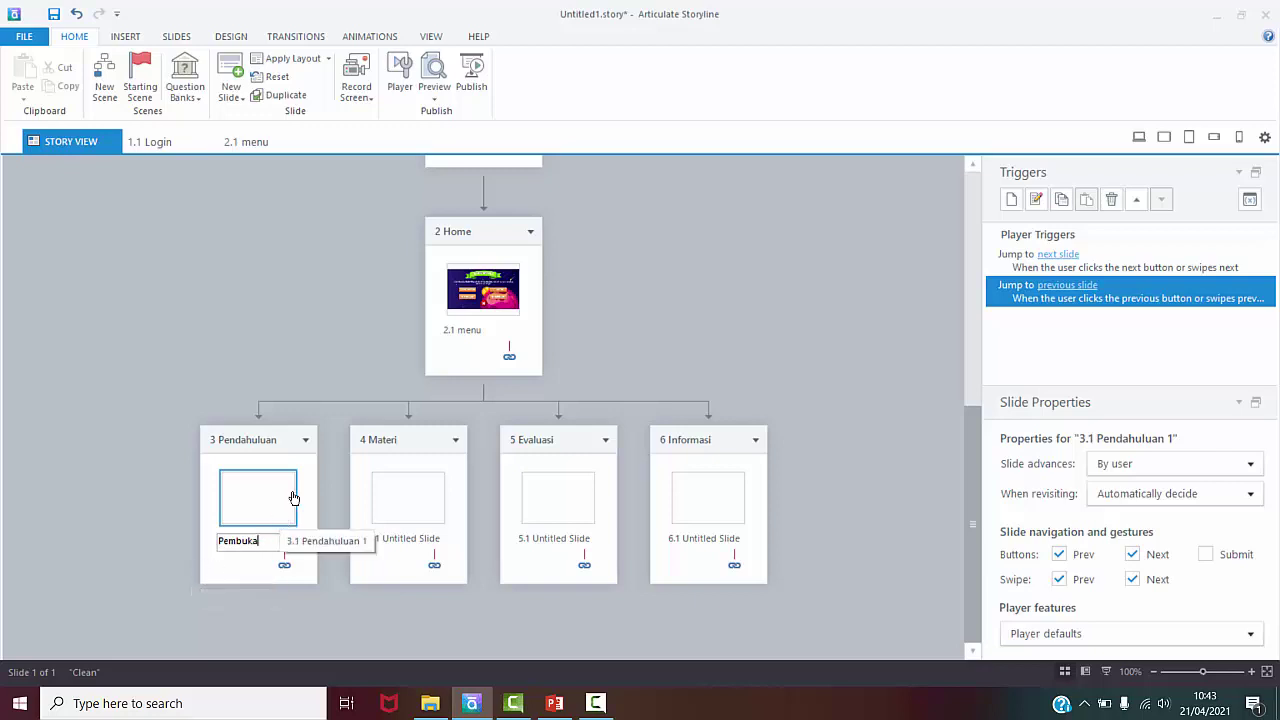
key(Return)
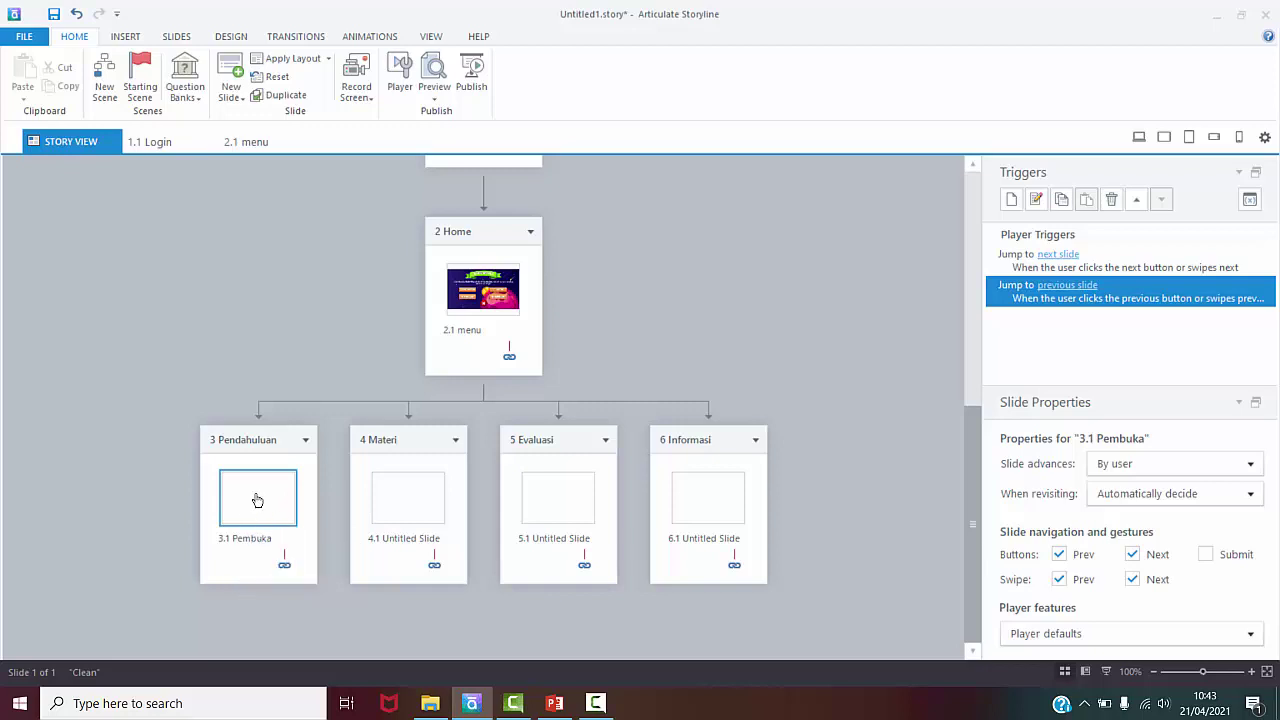
right_click(256, 498)
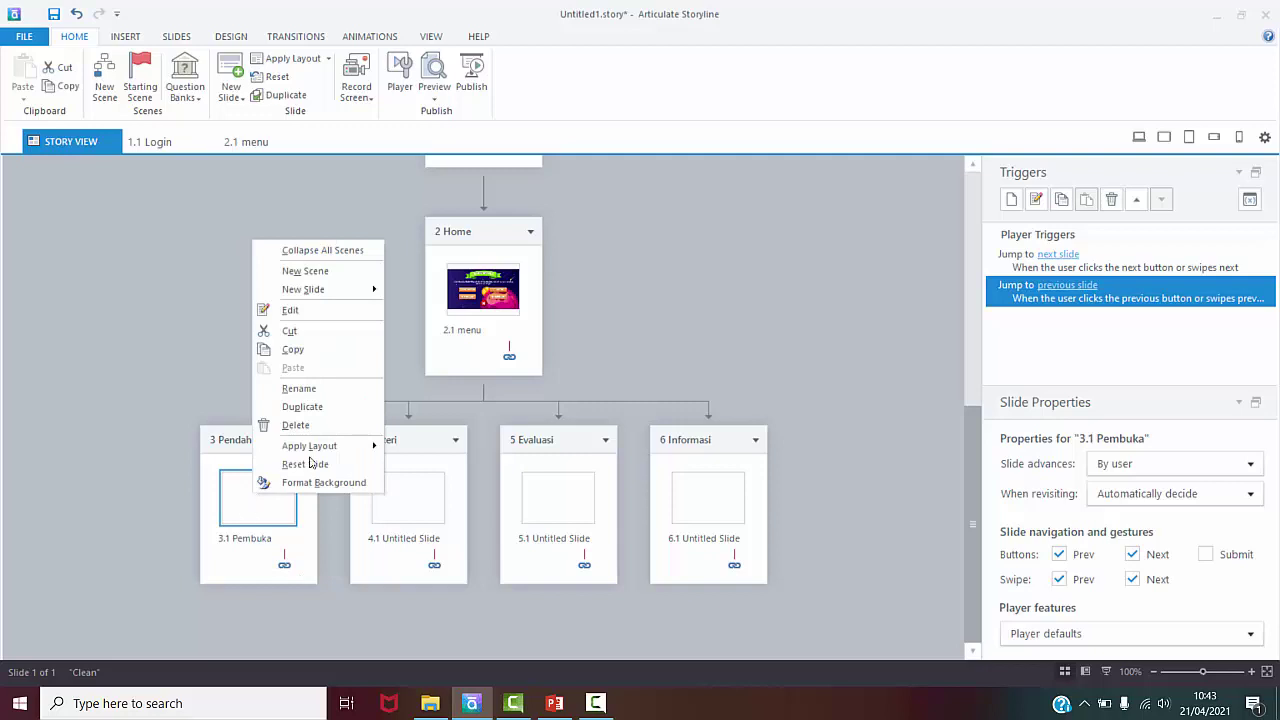
mouse_move(371, 291)
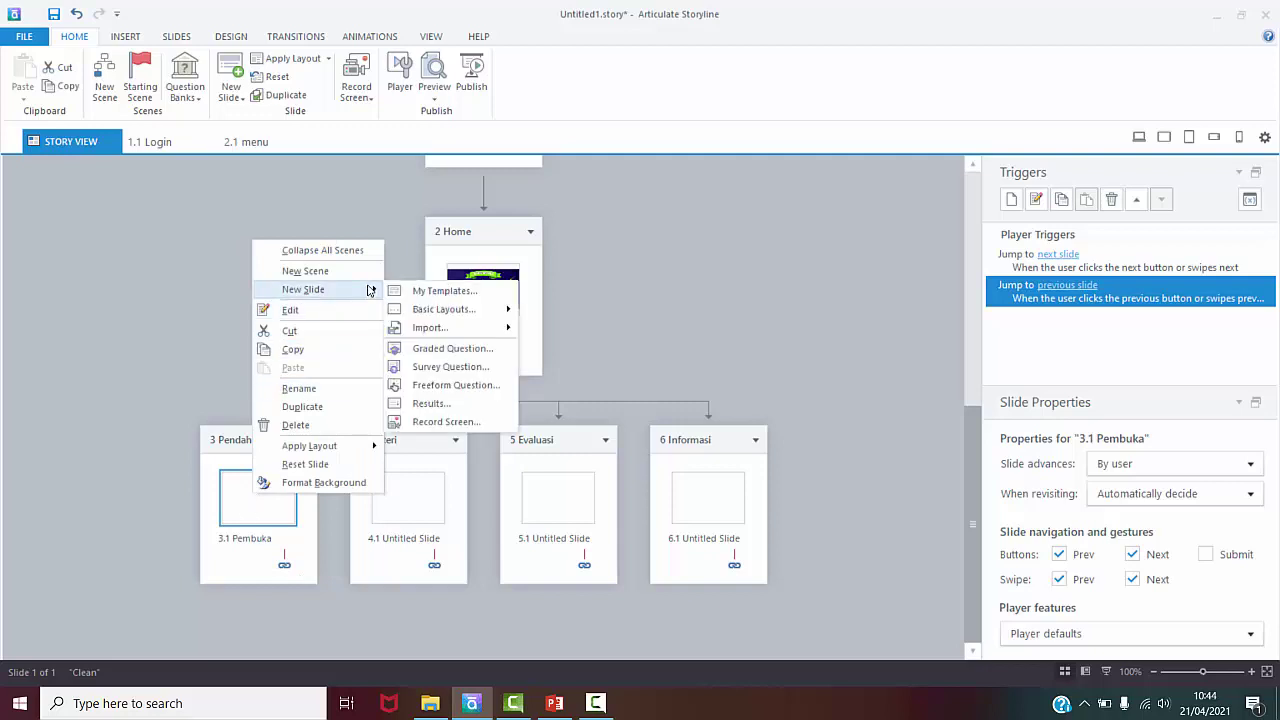
mouse_move(443, 308)
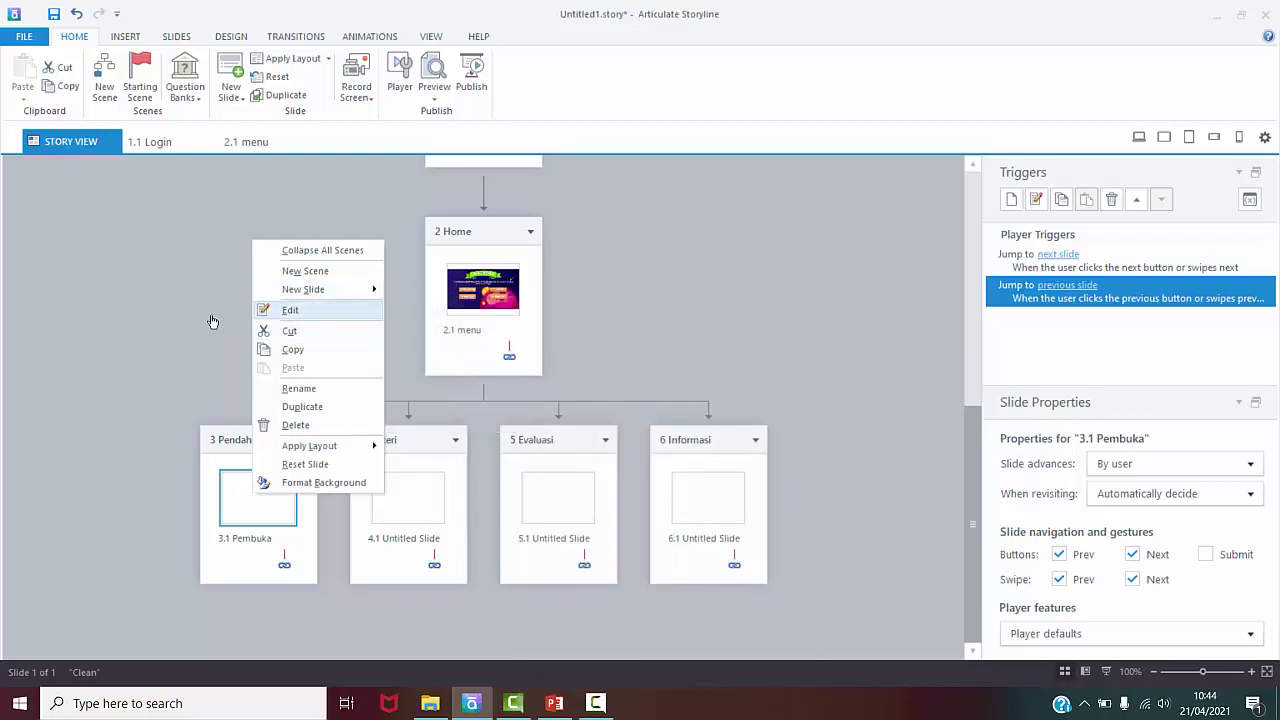
click(214, 322)
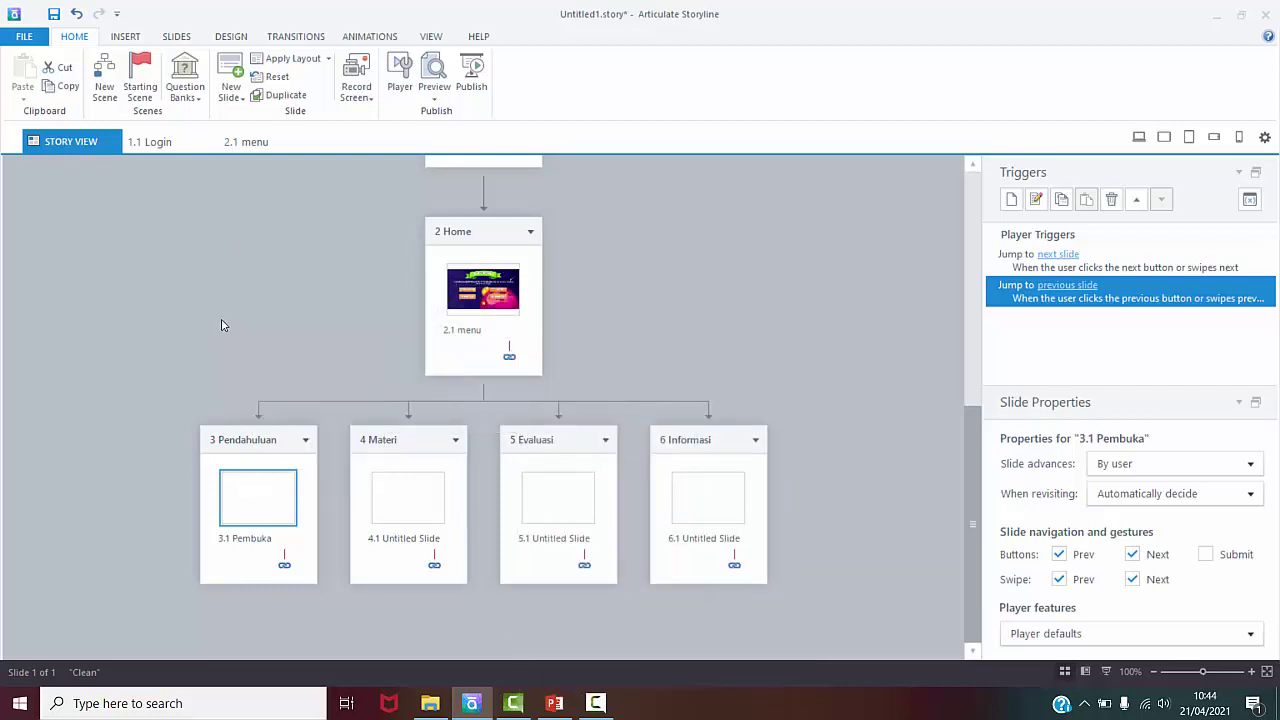
Step: Open the Pembuka slide for editing and set its background to a picture or texture fill
double_click(258, 503)
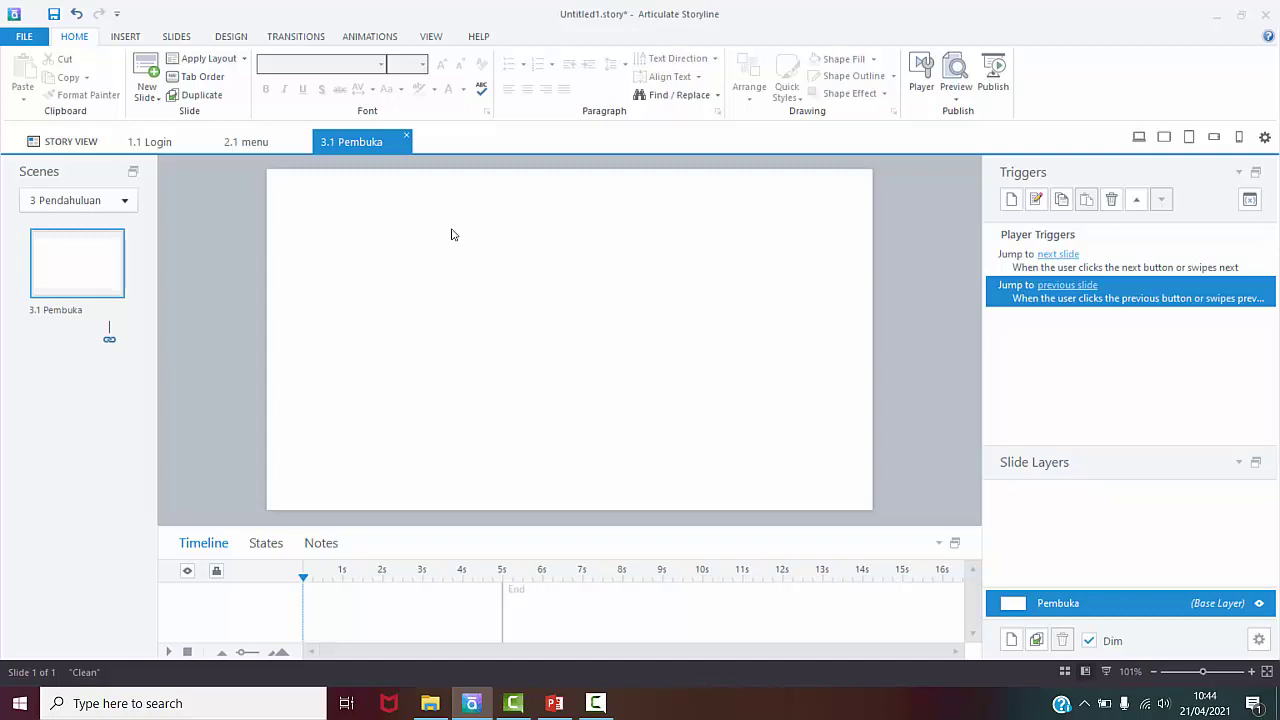
right_click(421, 240)
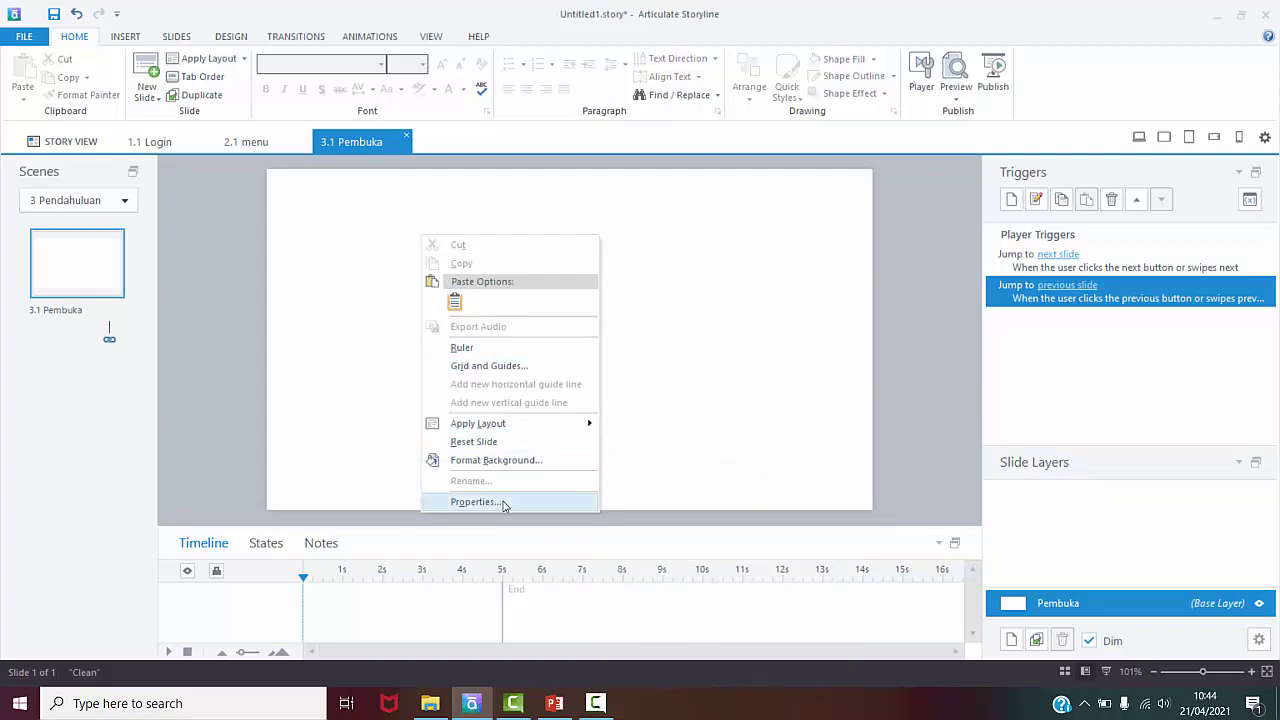
click(525, 462)
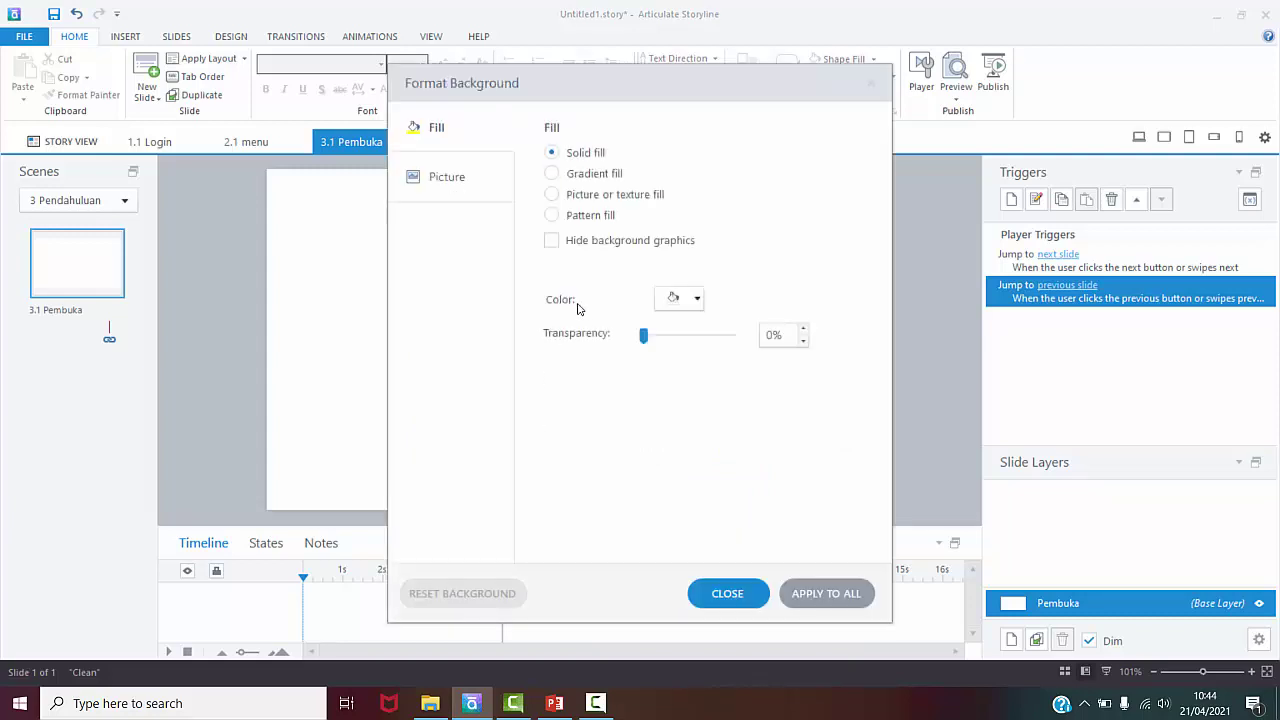
click(599, 197)
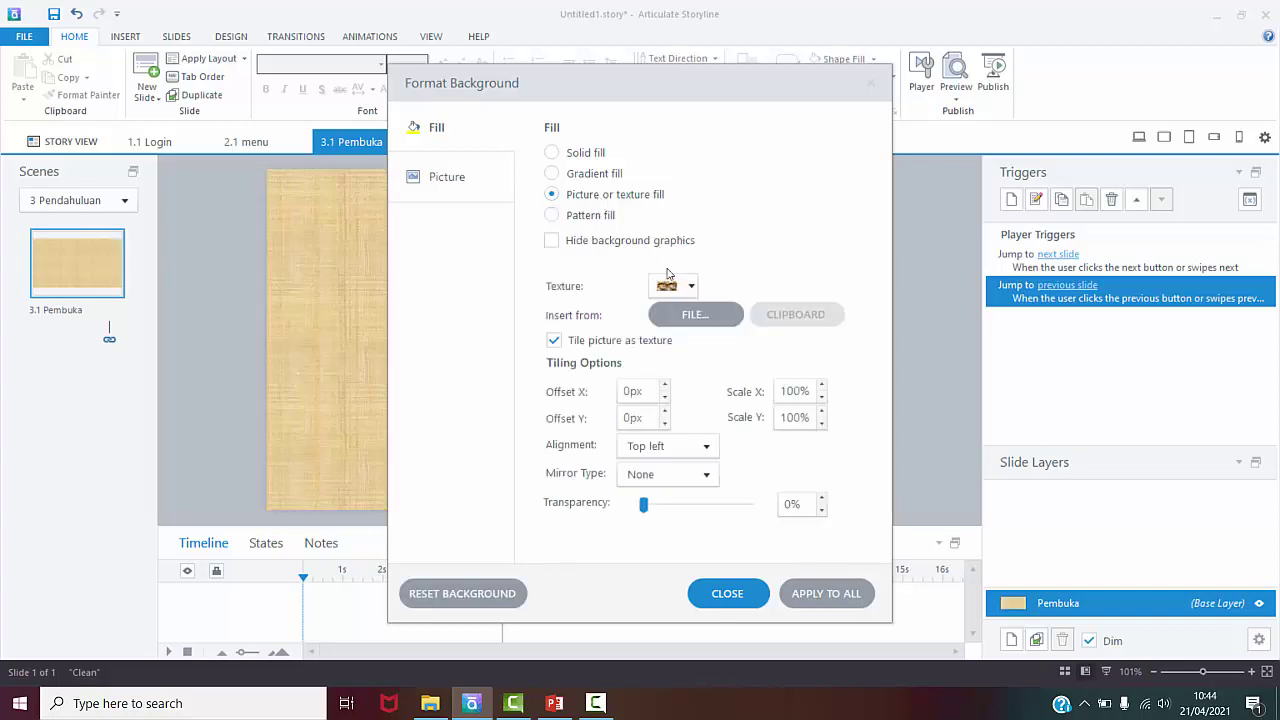
Step: Browse to the Asset folder in D:\2021\BIMTEK UAD\BAHAN PRAKTEK and load astro-opening.png as the slide background
click(705, 319)
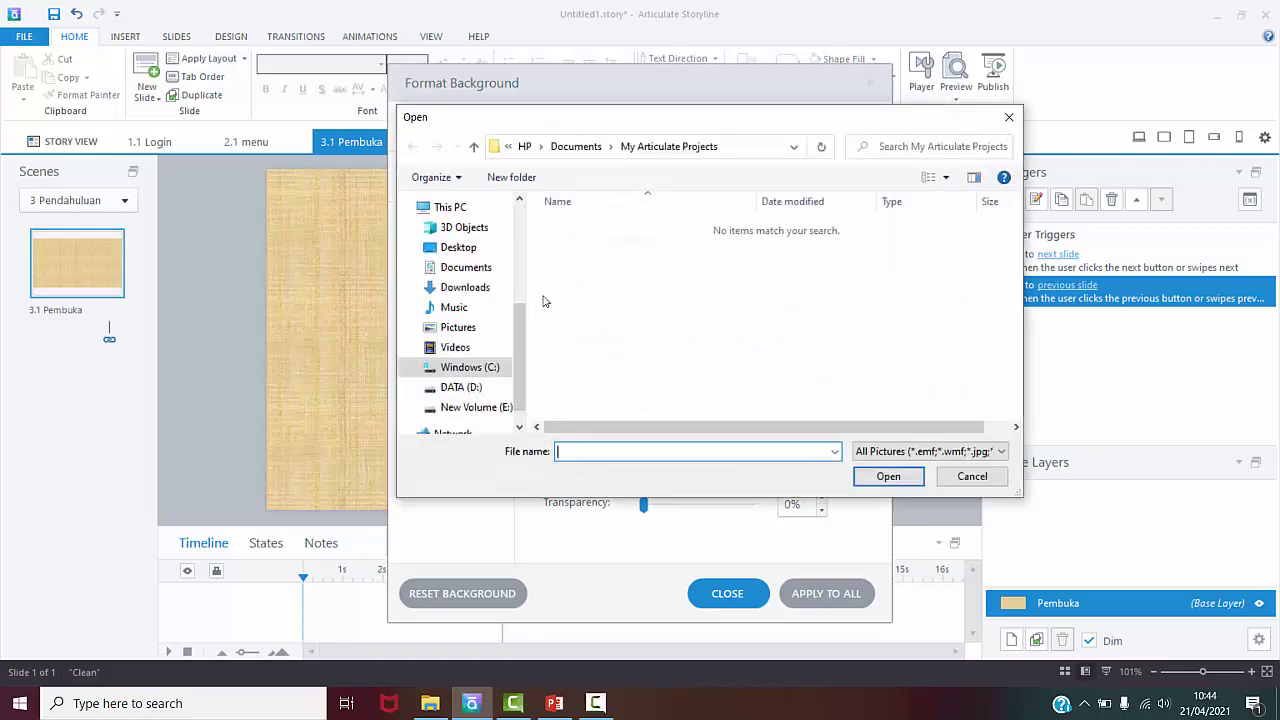
click(468, 388)
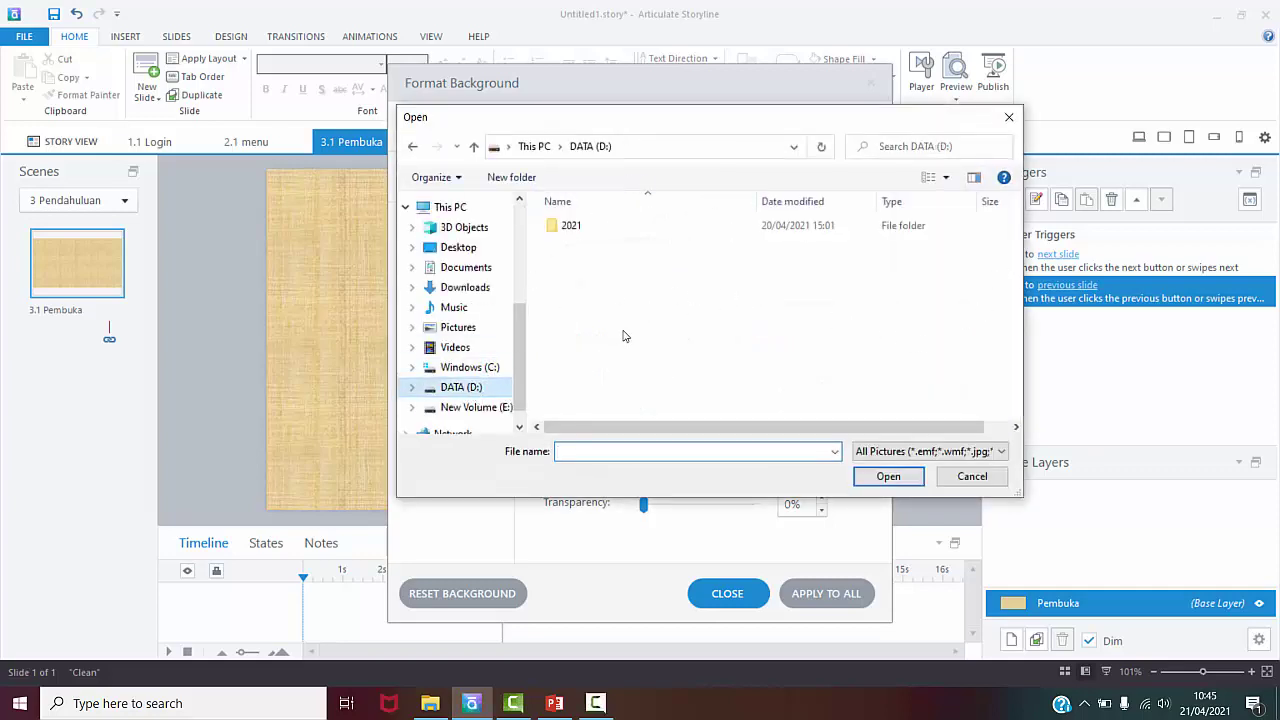
double_click(590, 232)
double_click(598, 227)
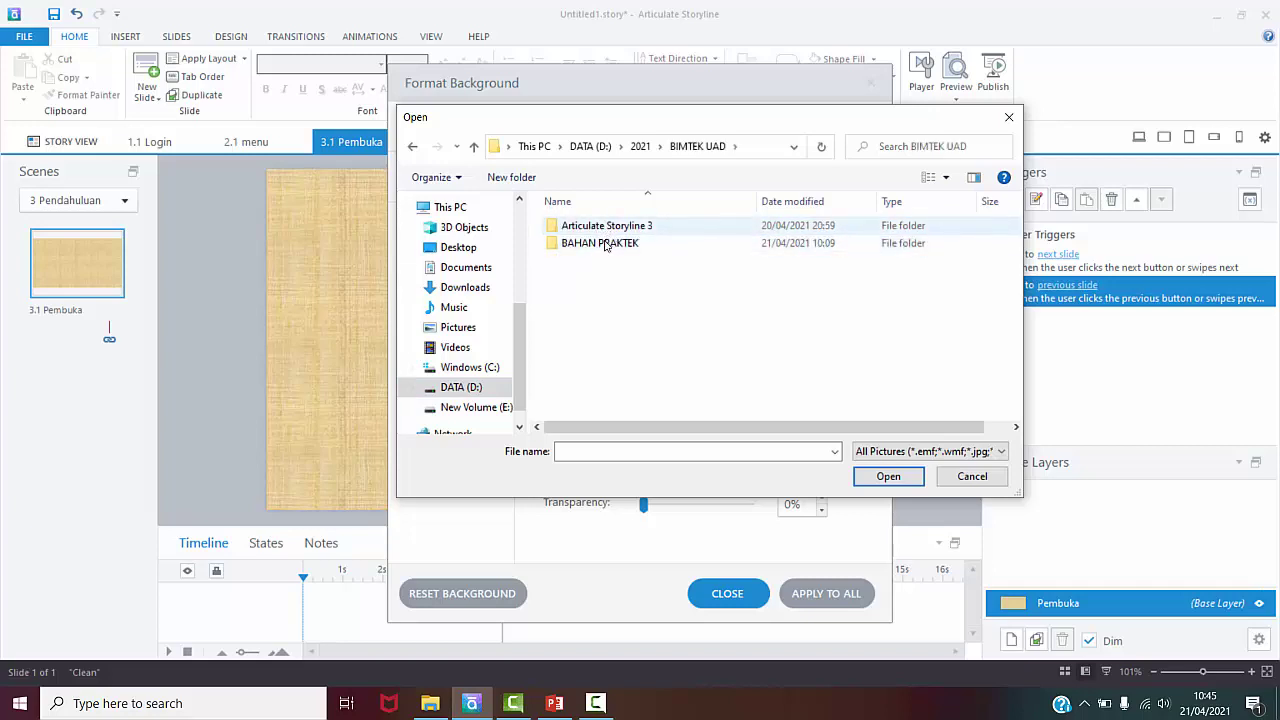
double_click(604, 243)
click(600, 233)
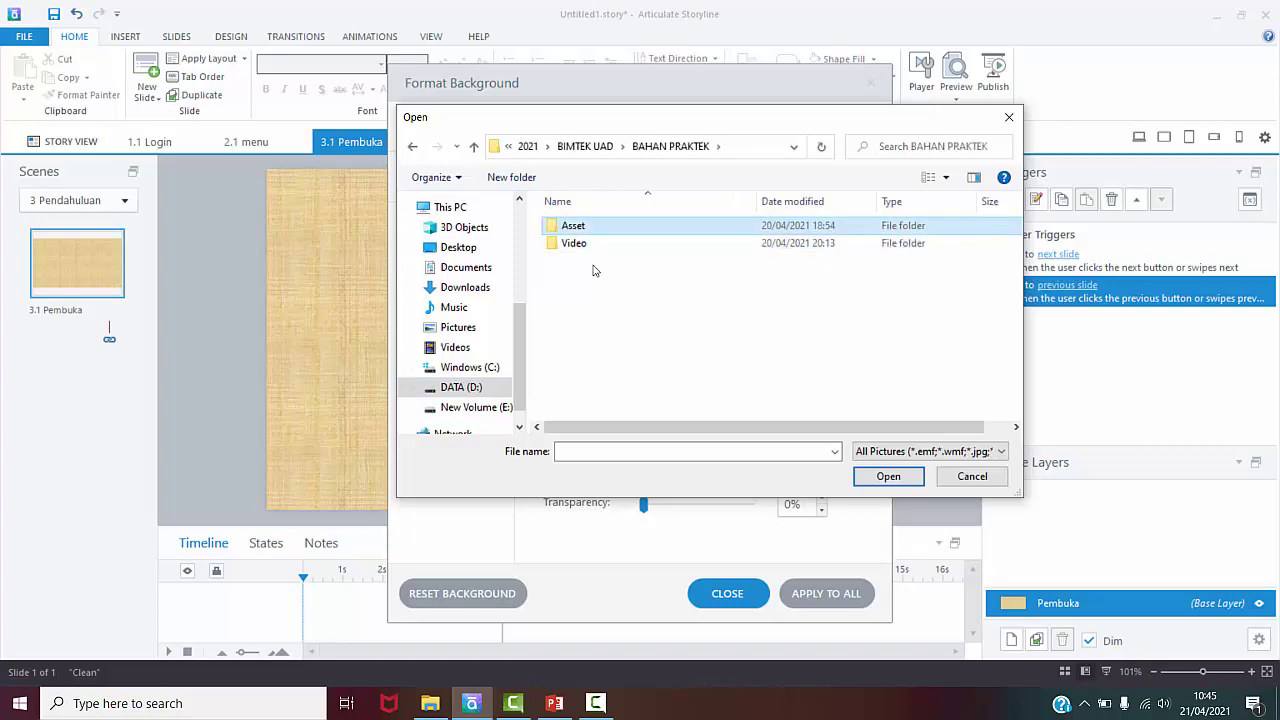
double_click(585, 231)
double_click(600, 261)
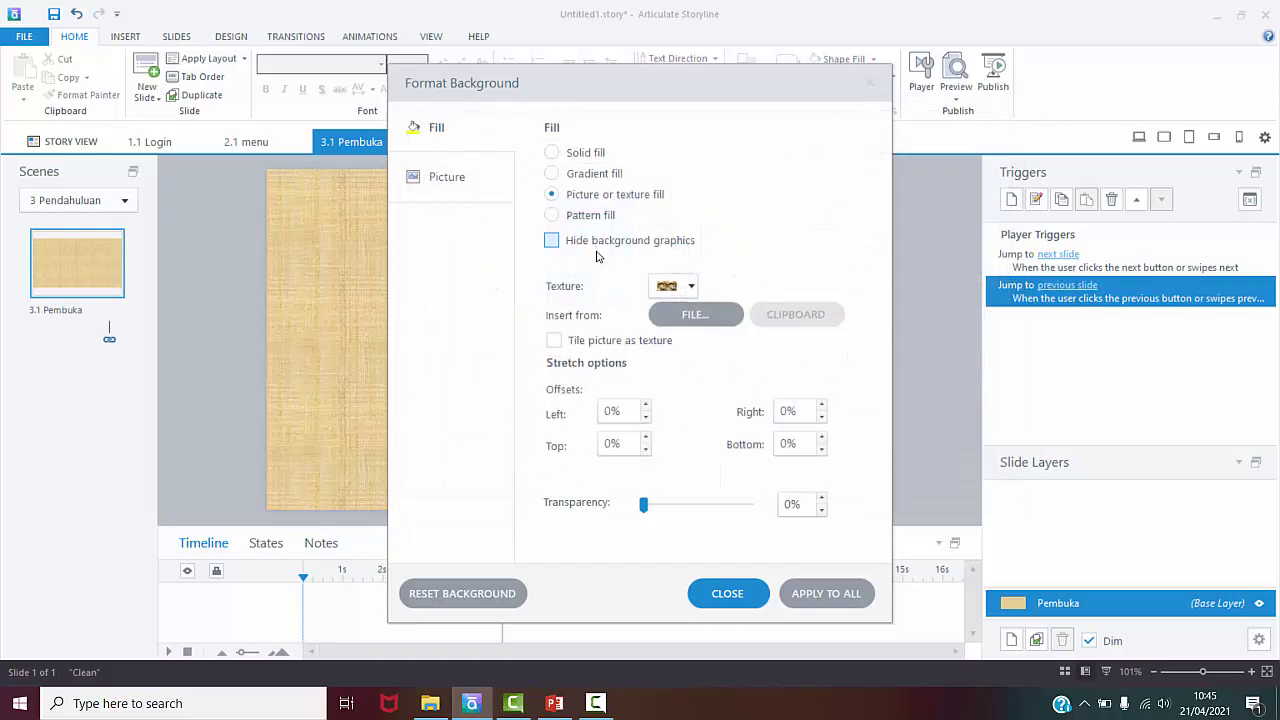
Step: Replace the slide's background picture with background-3.png from the Asset folder and finish formatting the background
click(695, 314)
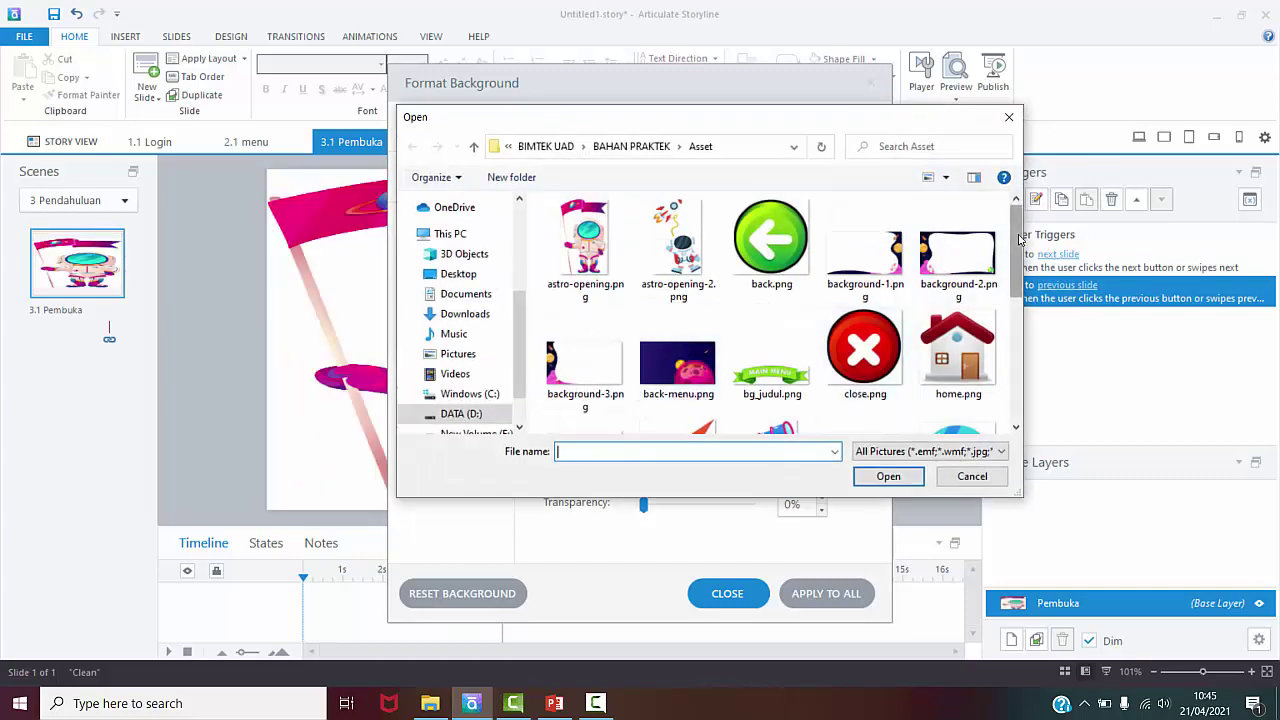
drag(1019, 238, 1018, 285)
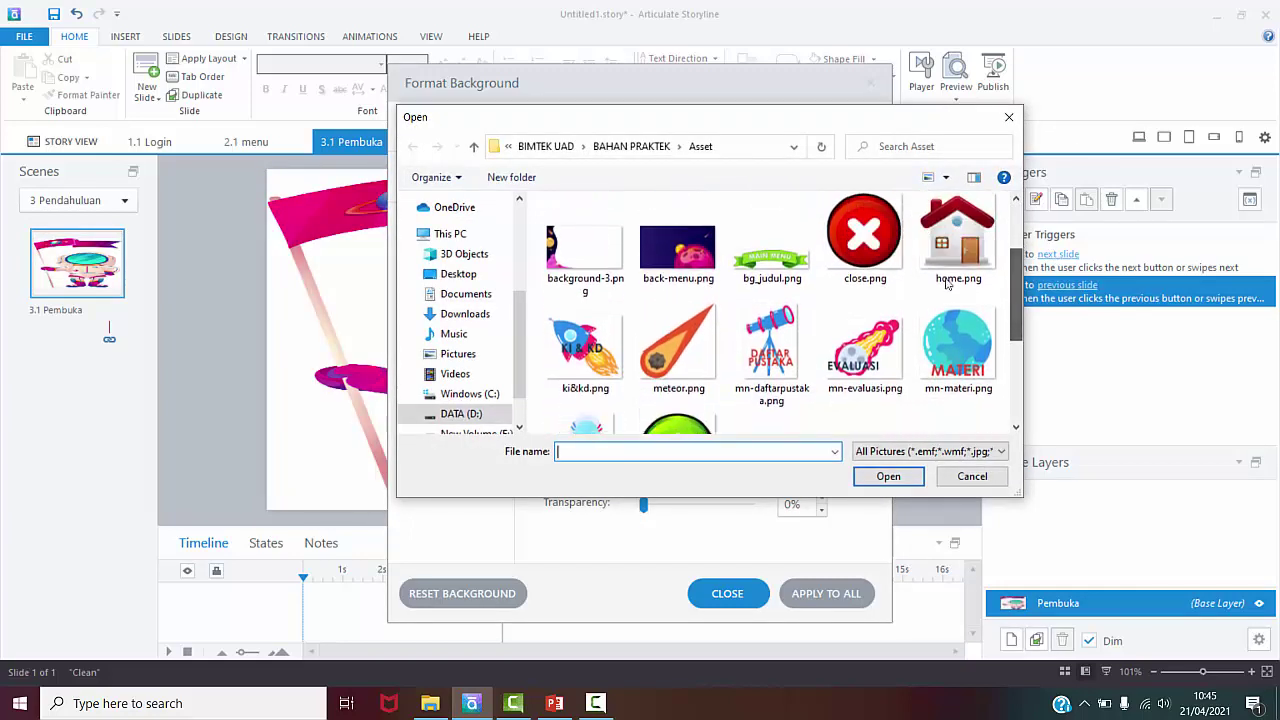
click(582, 261)
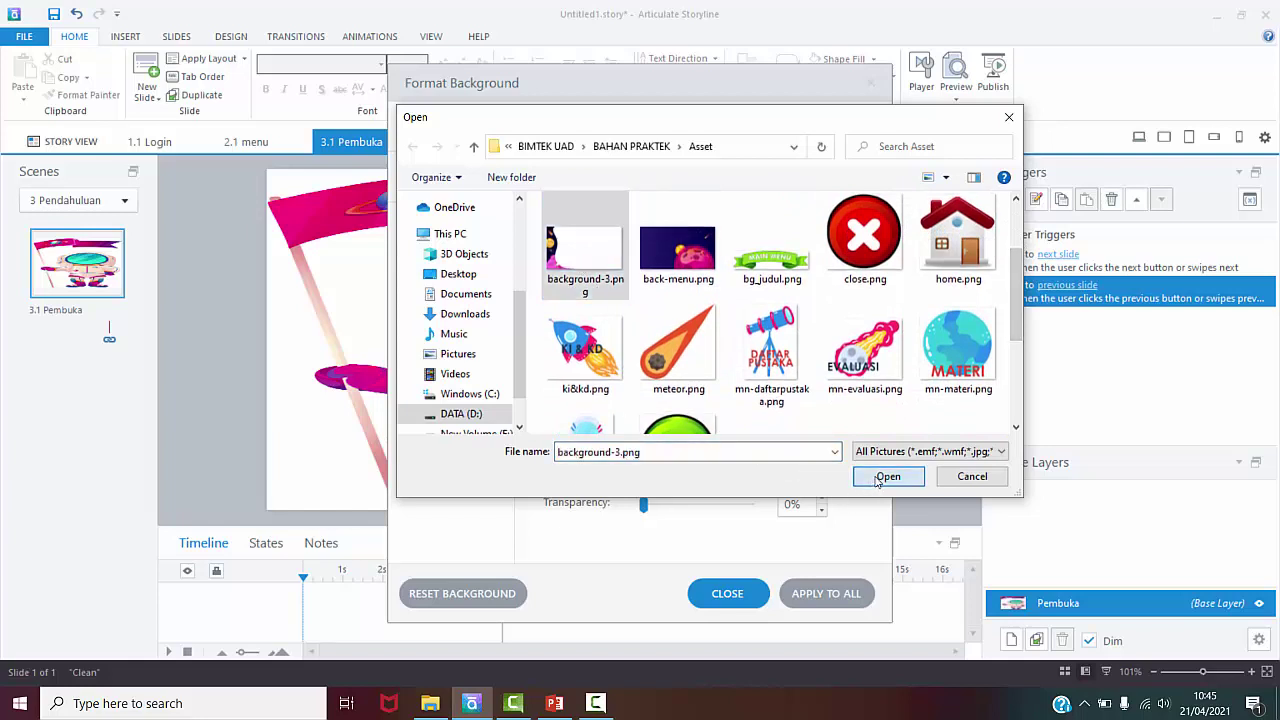
click(877, 478)
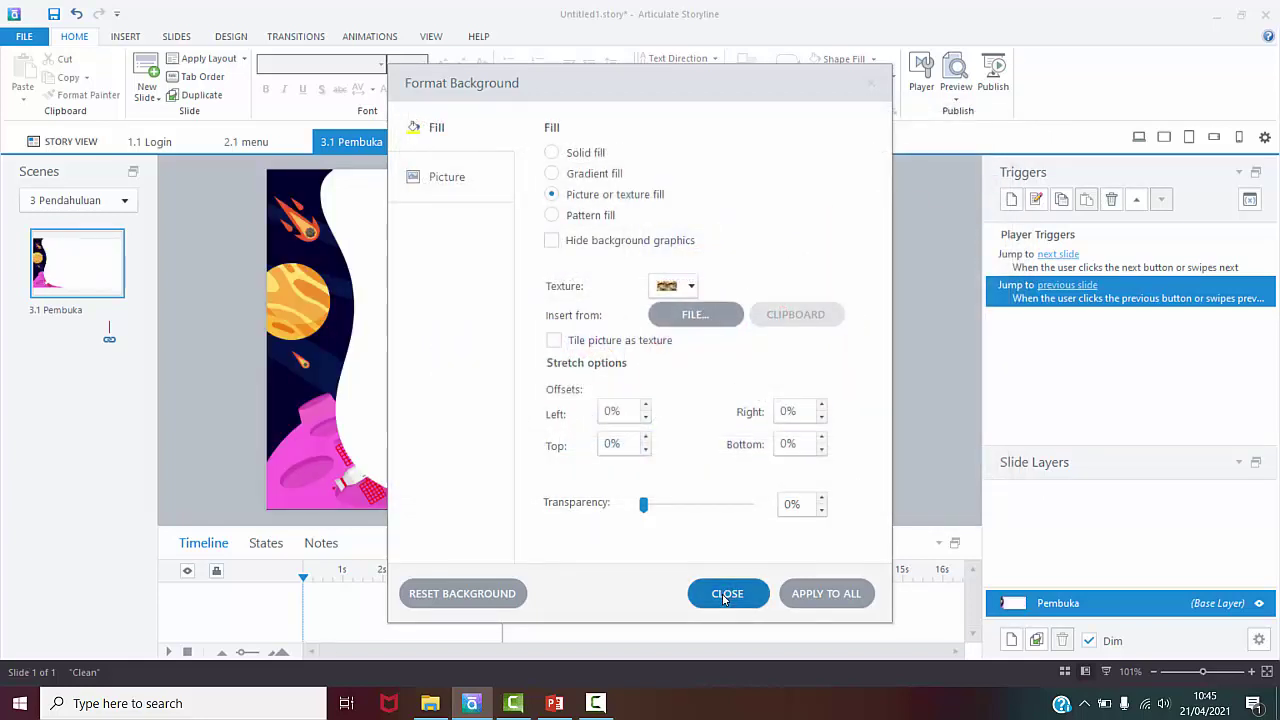
click(727, 593)
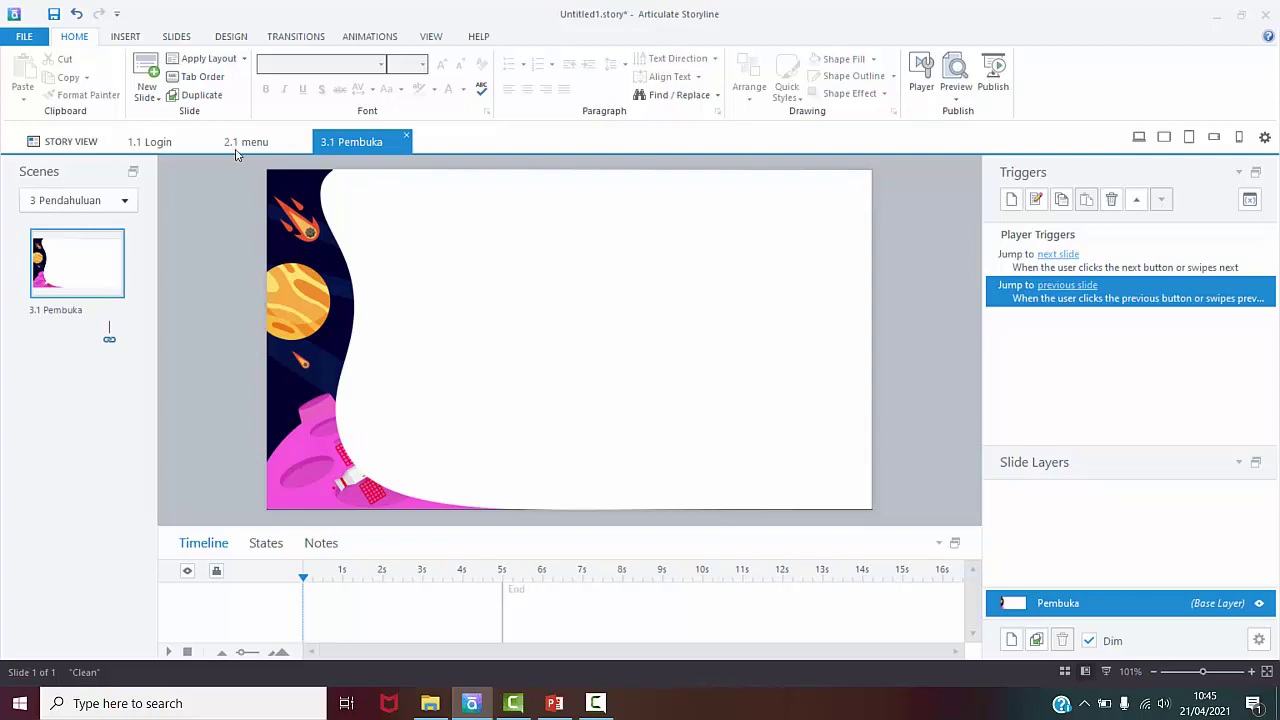
Step: Insert the picture astro-opening.png from the Asset folder onto the Pembuka slide
click(126, 40)
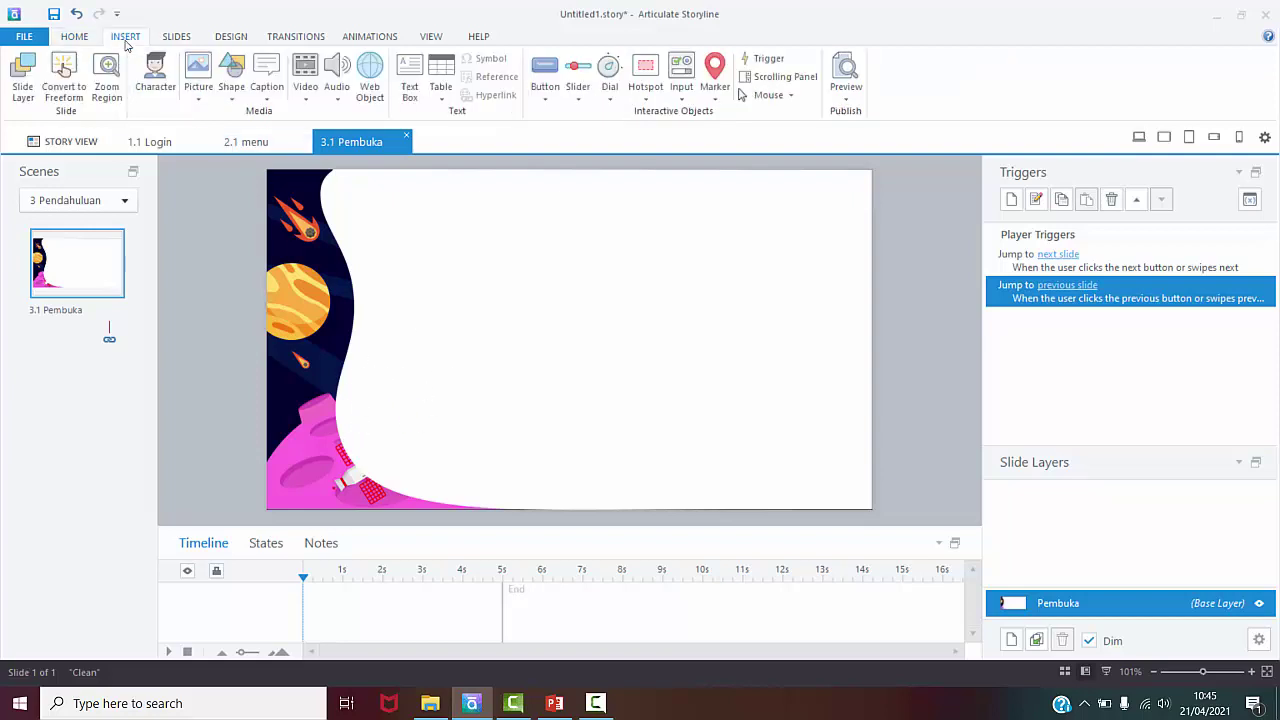
click(198, 70)
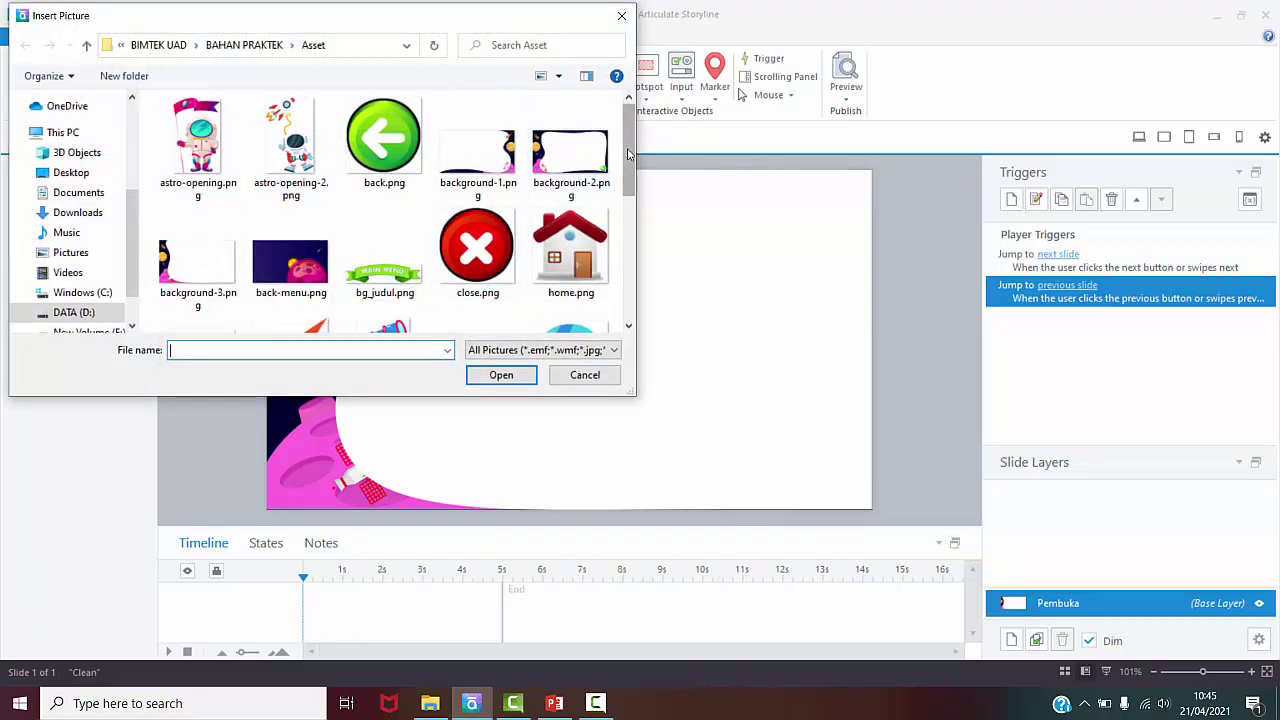
scroll(460, 155, down, 1)
scroll(460, 155, up, 1)
click(232, 197)
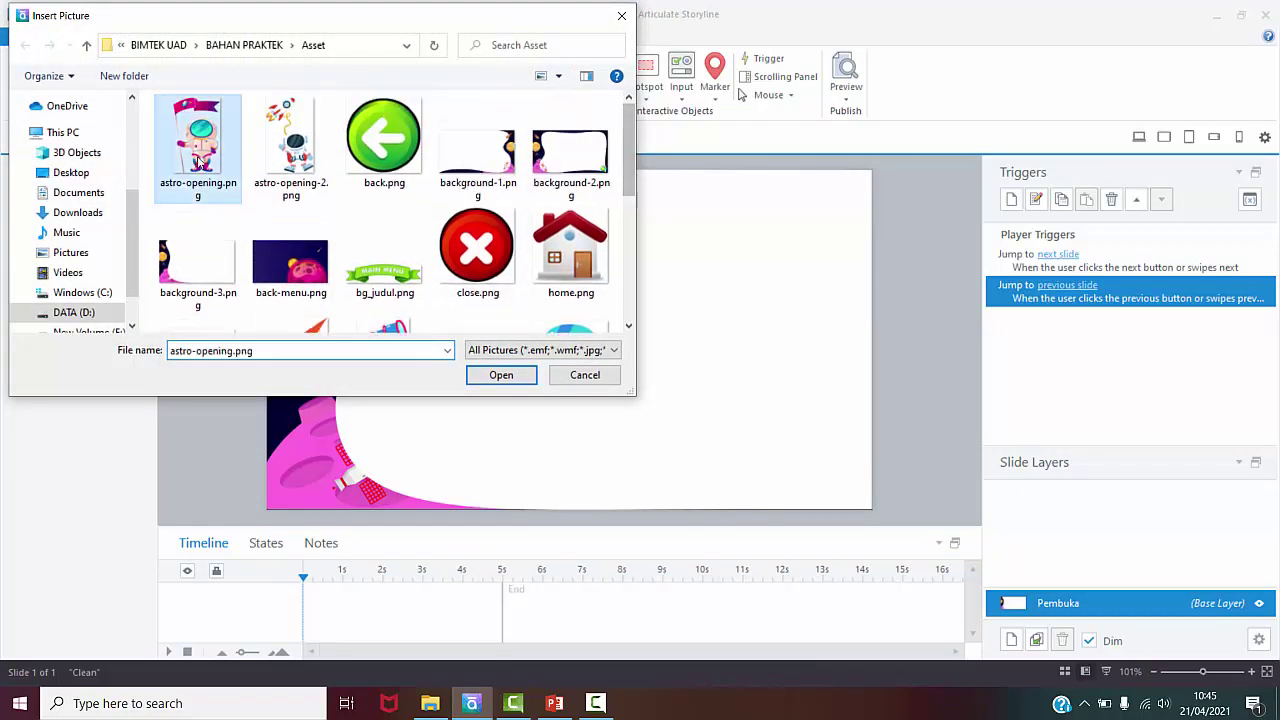
click(499, 376)
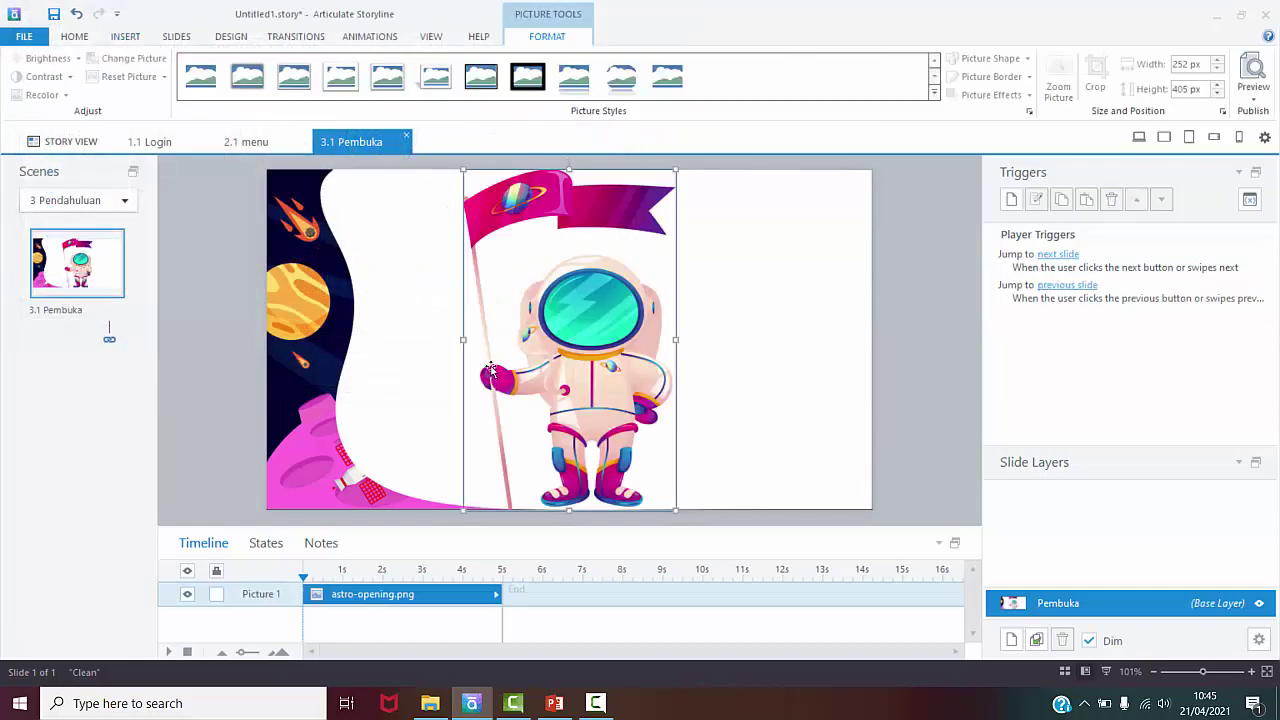
Step: Shrink the astronaut picture to about 136 x 219 px and place it in the slide's lower-left corner over the pink ground
drag(675, 172, 587, 312)
drag(538, 392, 335, 390)
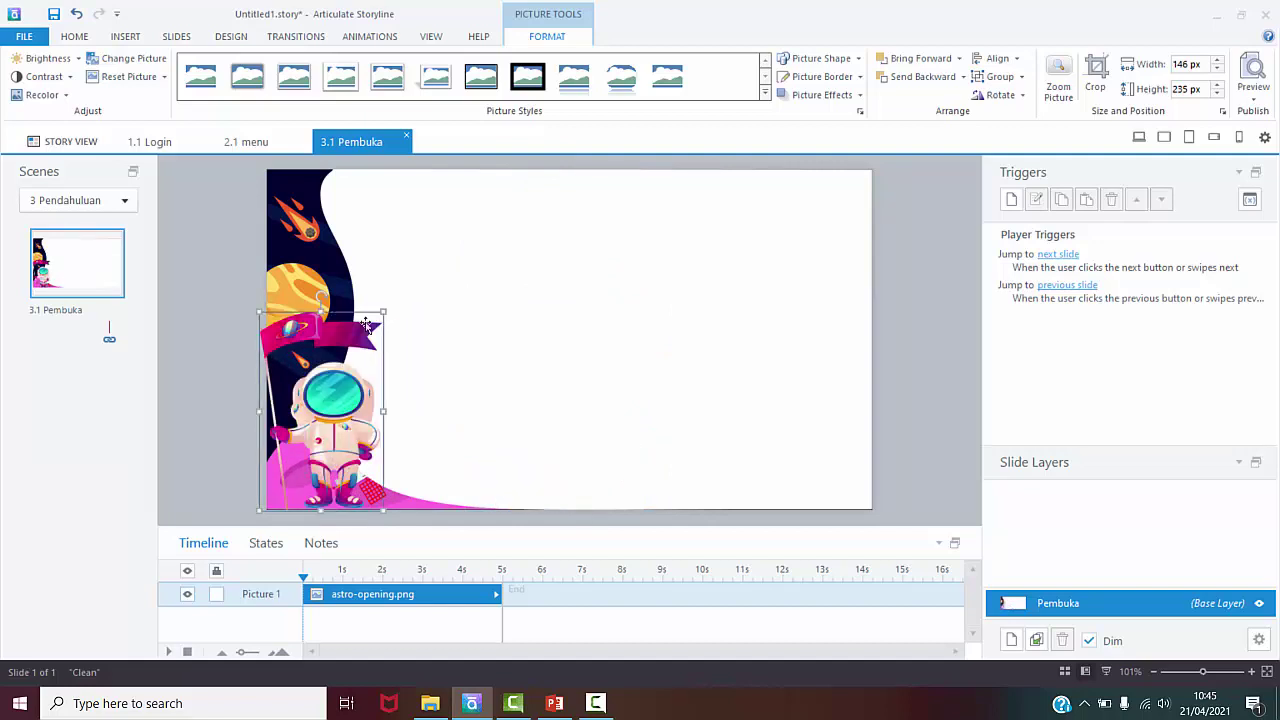
drag(384, 310, 374, 326)
drag(308, 380, 308, 388)
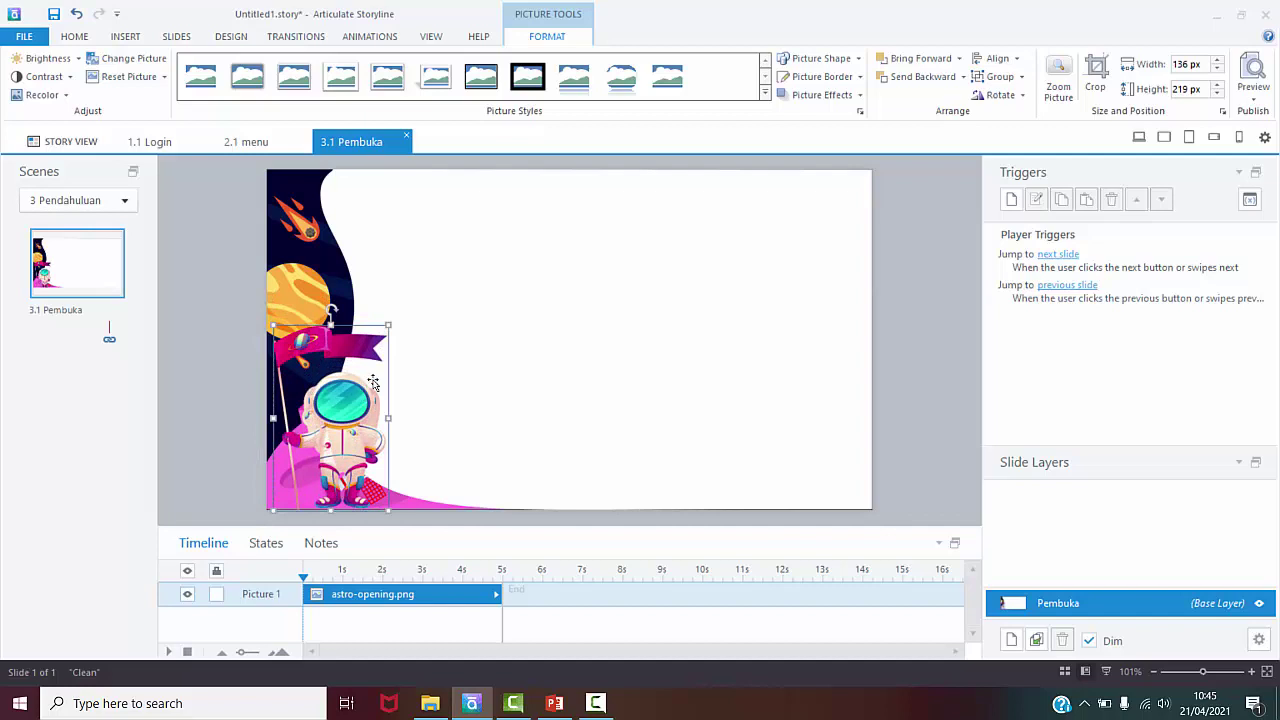
click(481, 273)
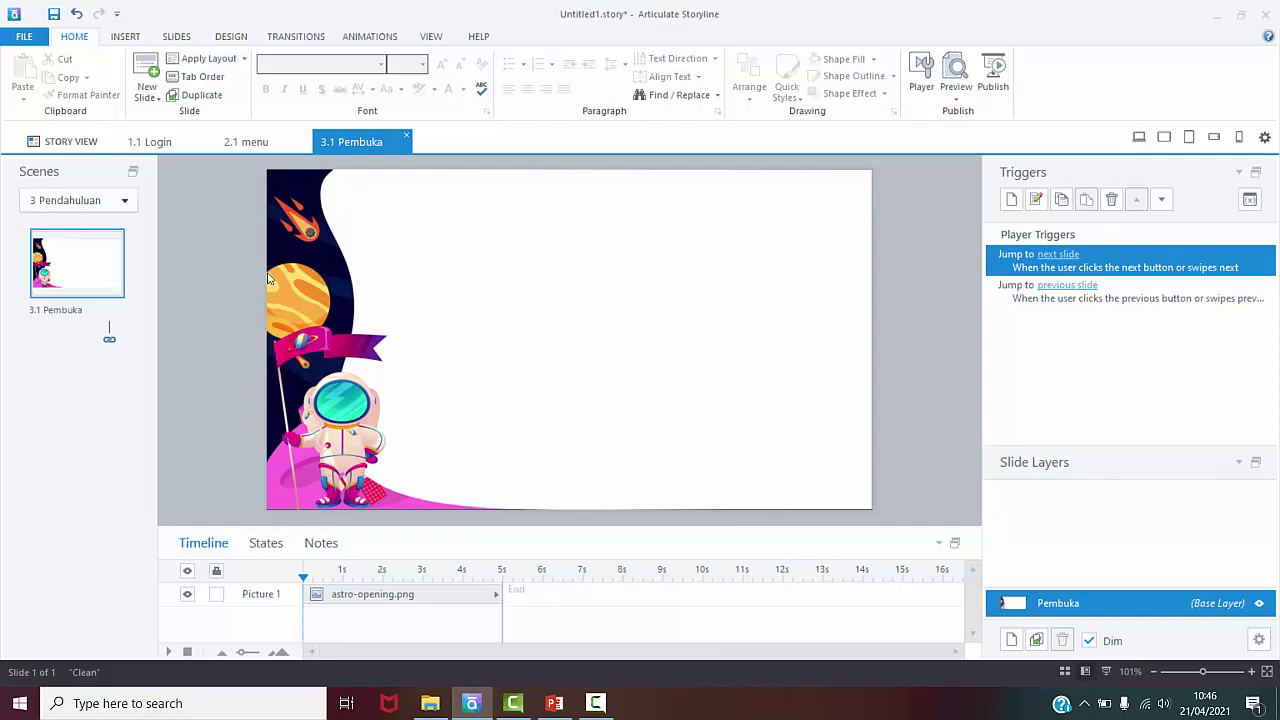
Step: Insert home.png from the Asset folder, shrink it to about 48 x 48 px and place it in the slide's upper-left corner
click(125, 36)
click(545, 88)
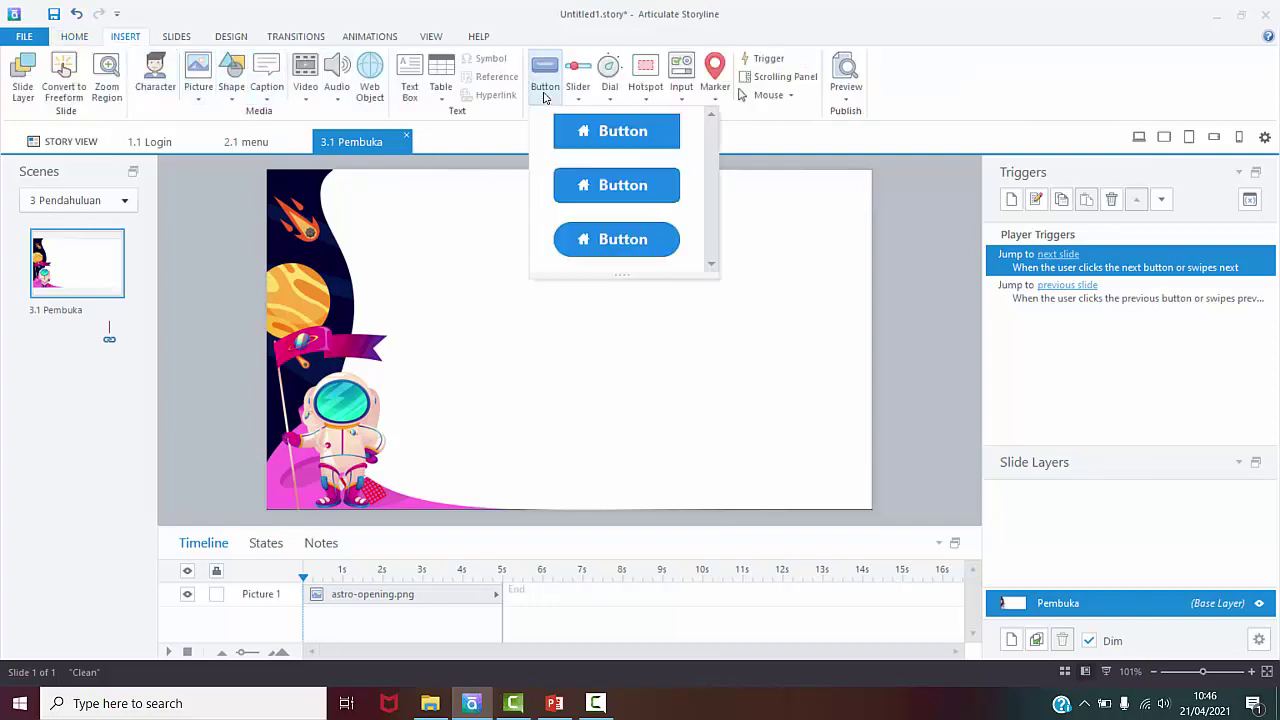
click(199, 75)
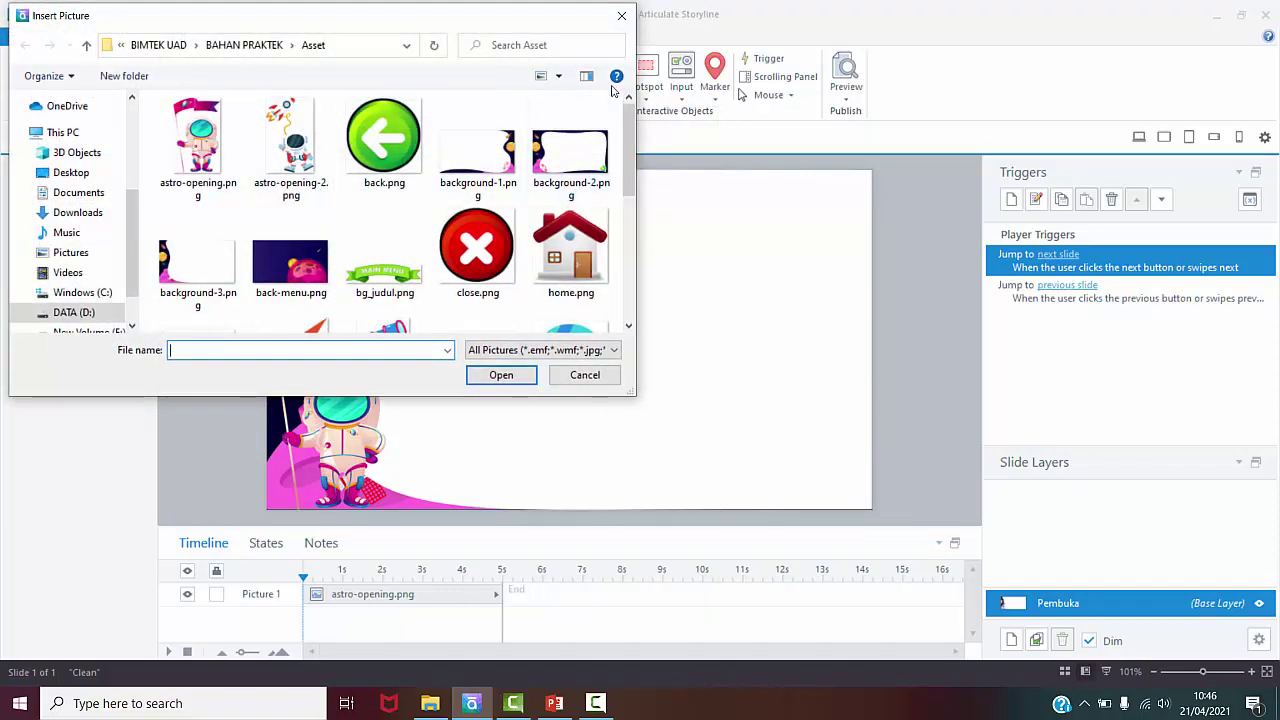
scroll(460, 120, down, 1)
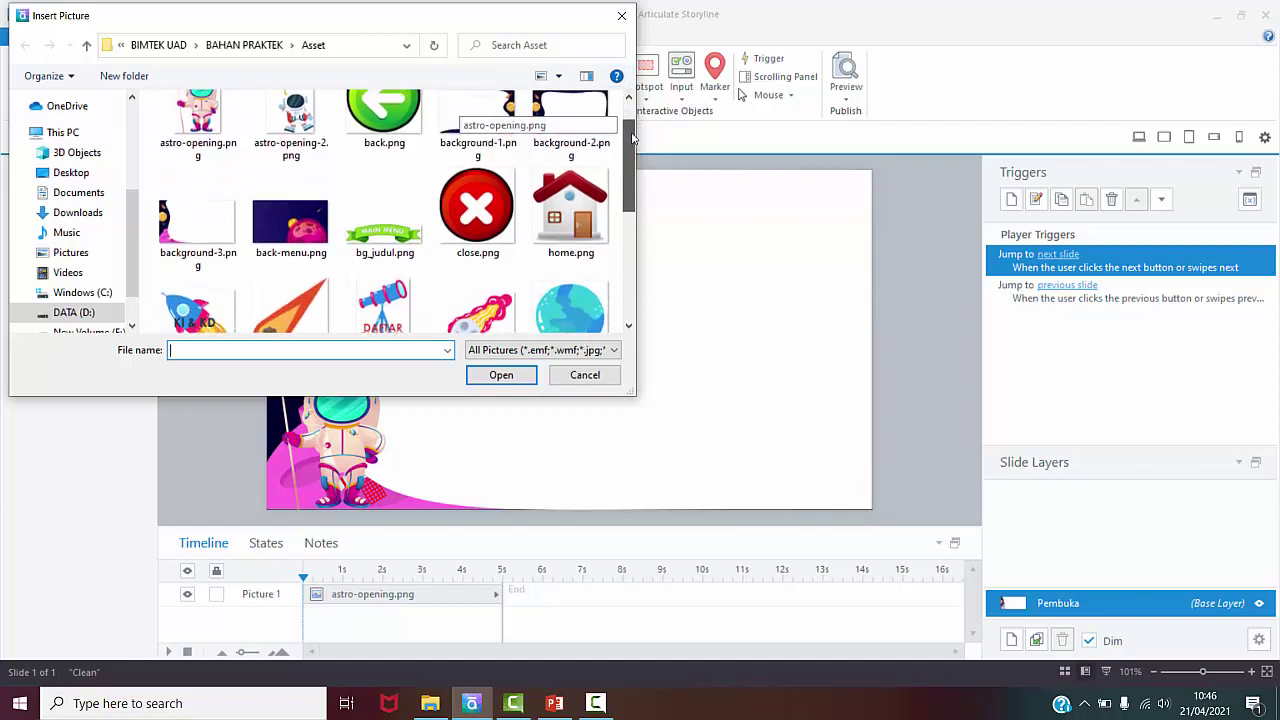
click(573, 211)
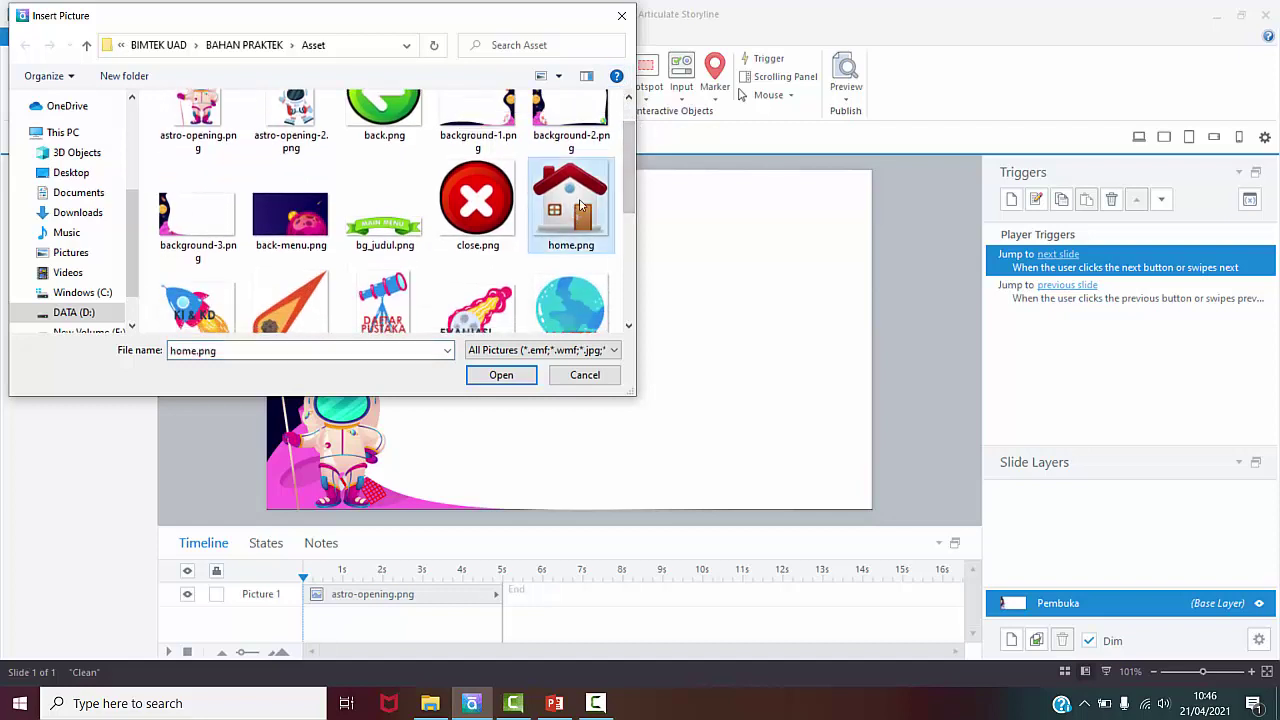
click(501, 376)
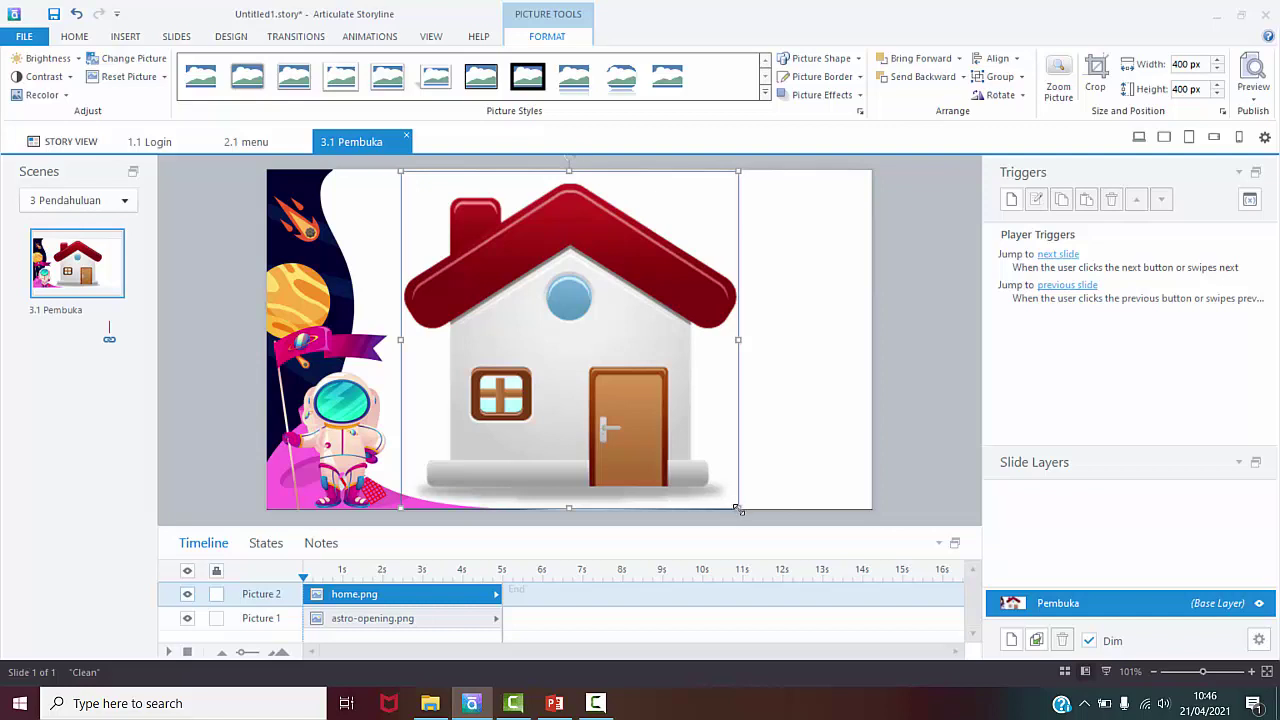
drag(738, 509, 311, 205)
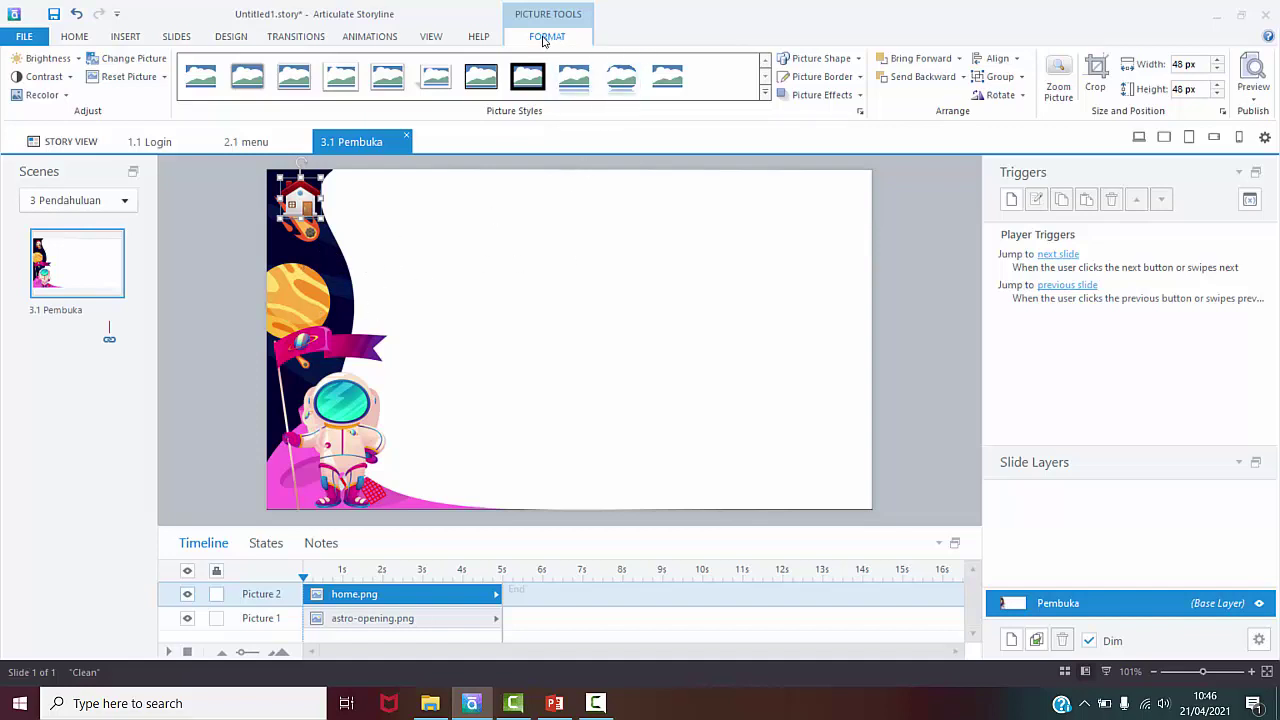
Step: Apply the first outer shadow effect to the home picture
click(860, 97)
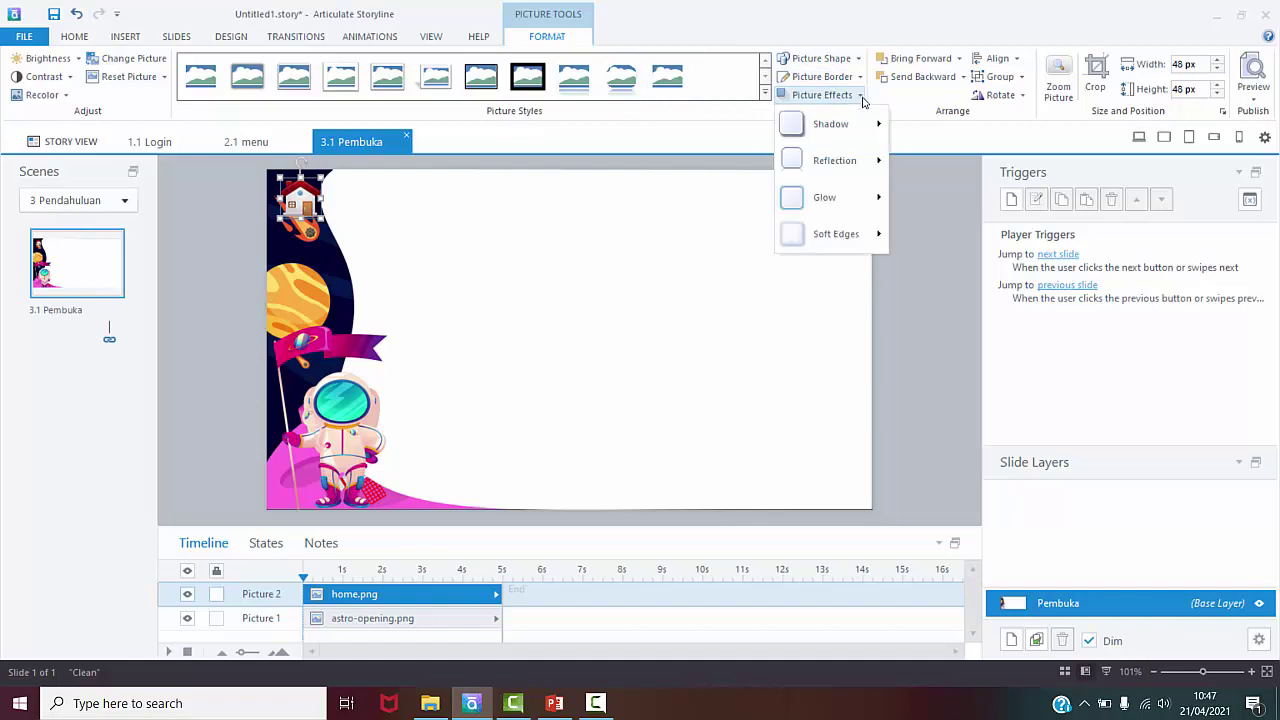
mouse_move(848, 127)
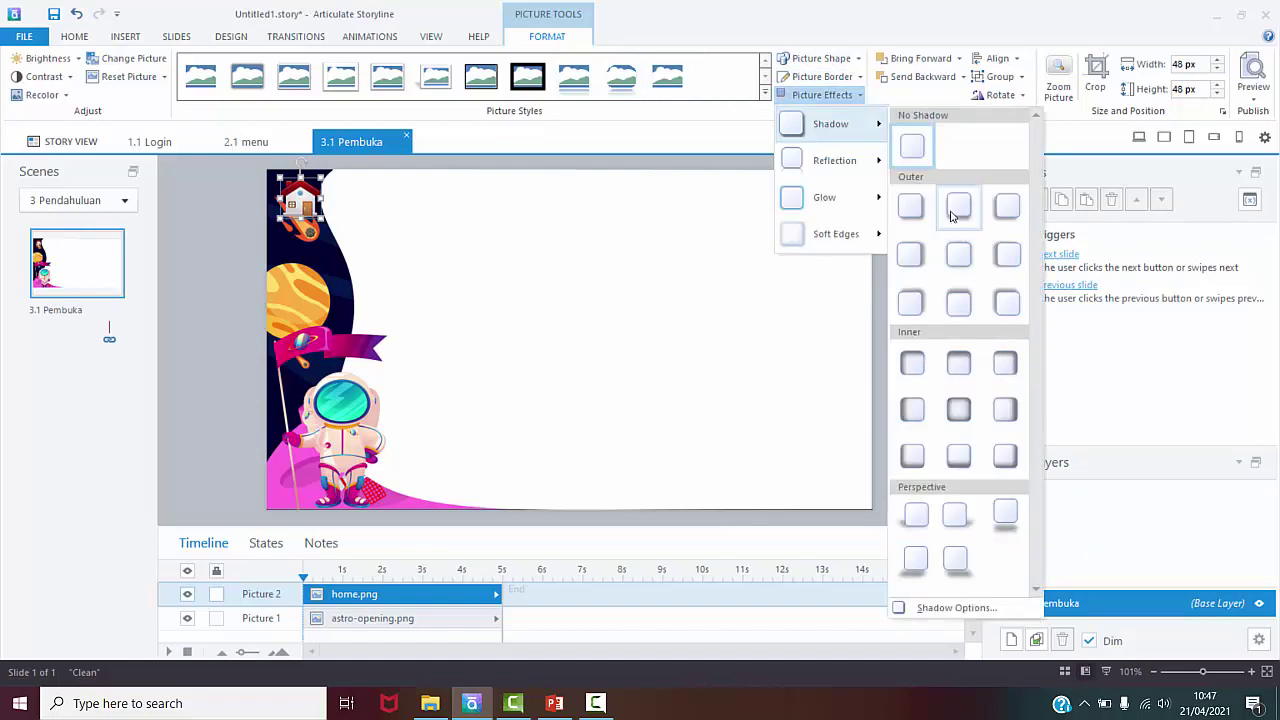
click(915, 210)
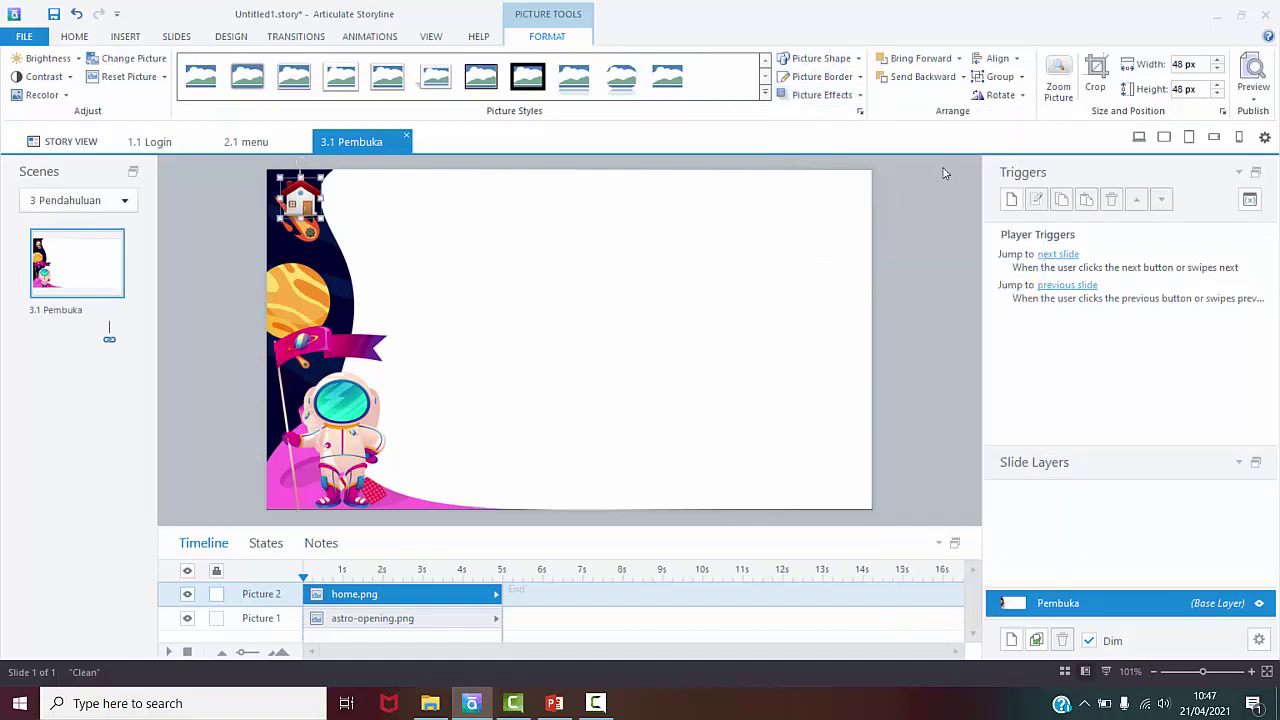
click(852, 96)
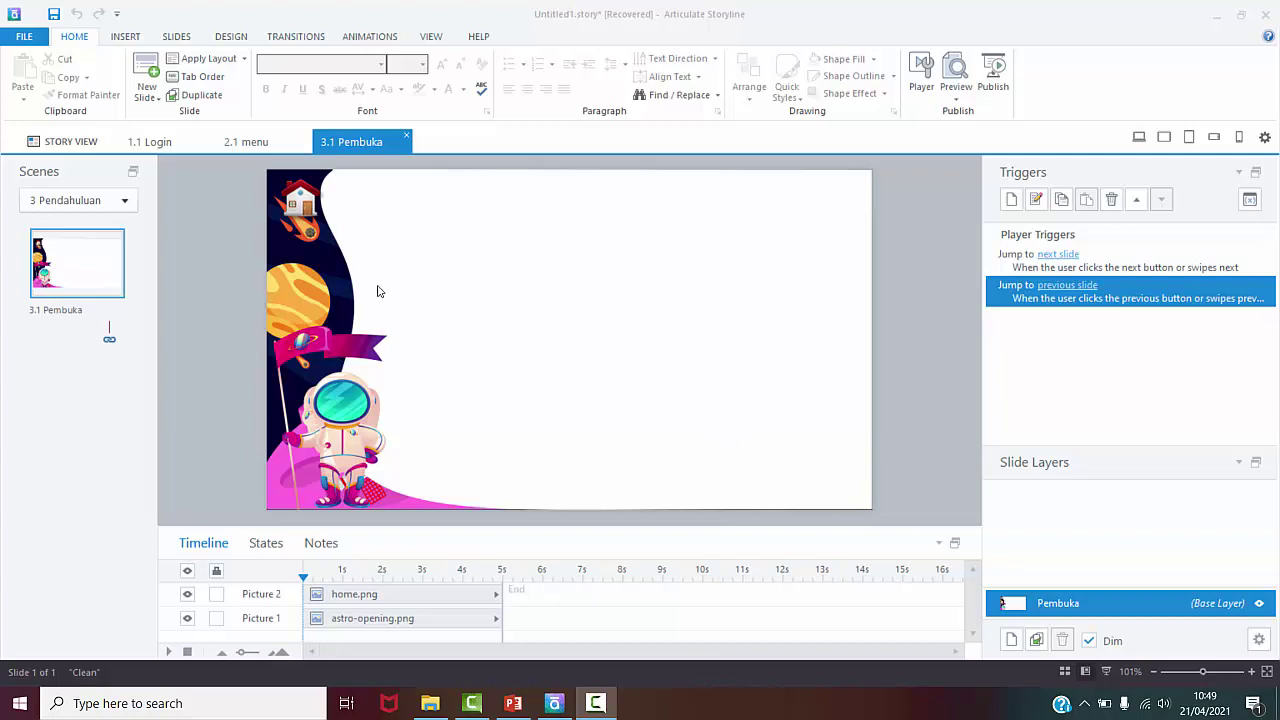
Step: Insert back.png and next.png together from the Asset folder onto the Pembuka slide
click(126, 38)
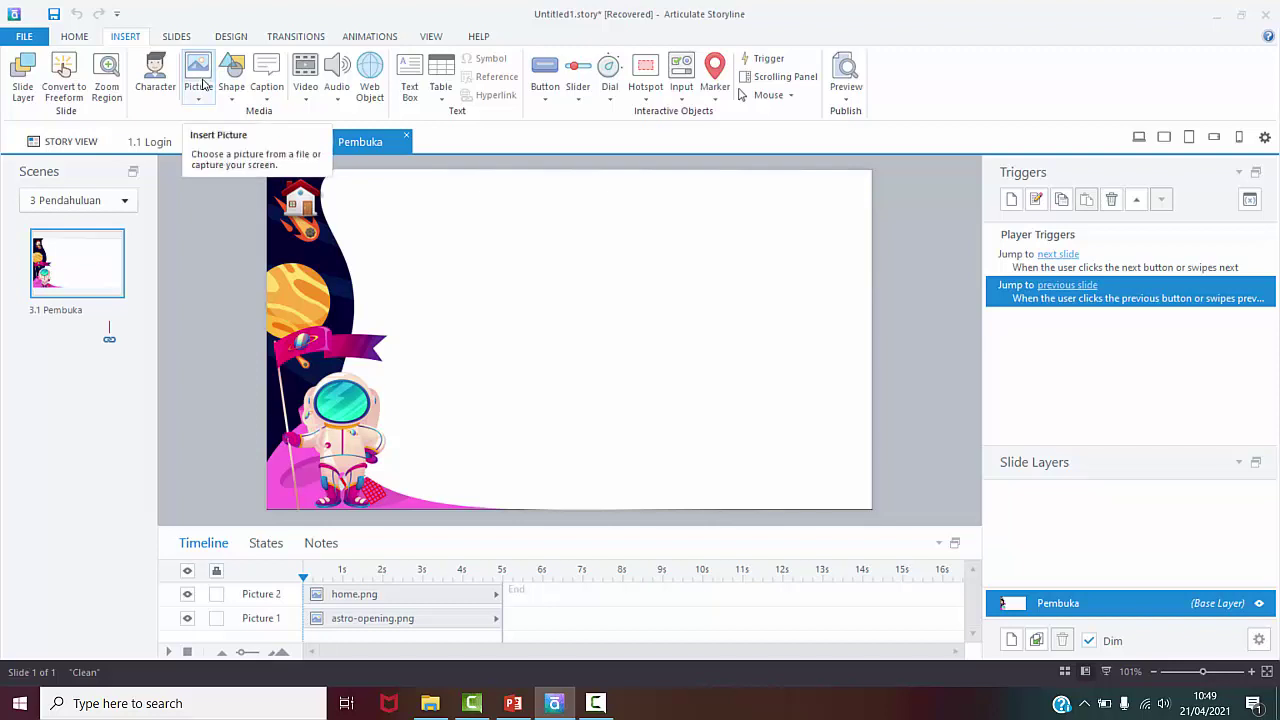
click(198, 70)
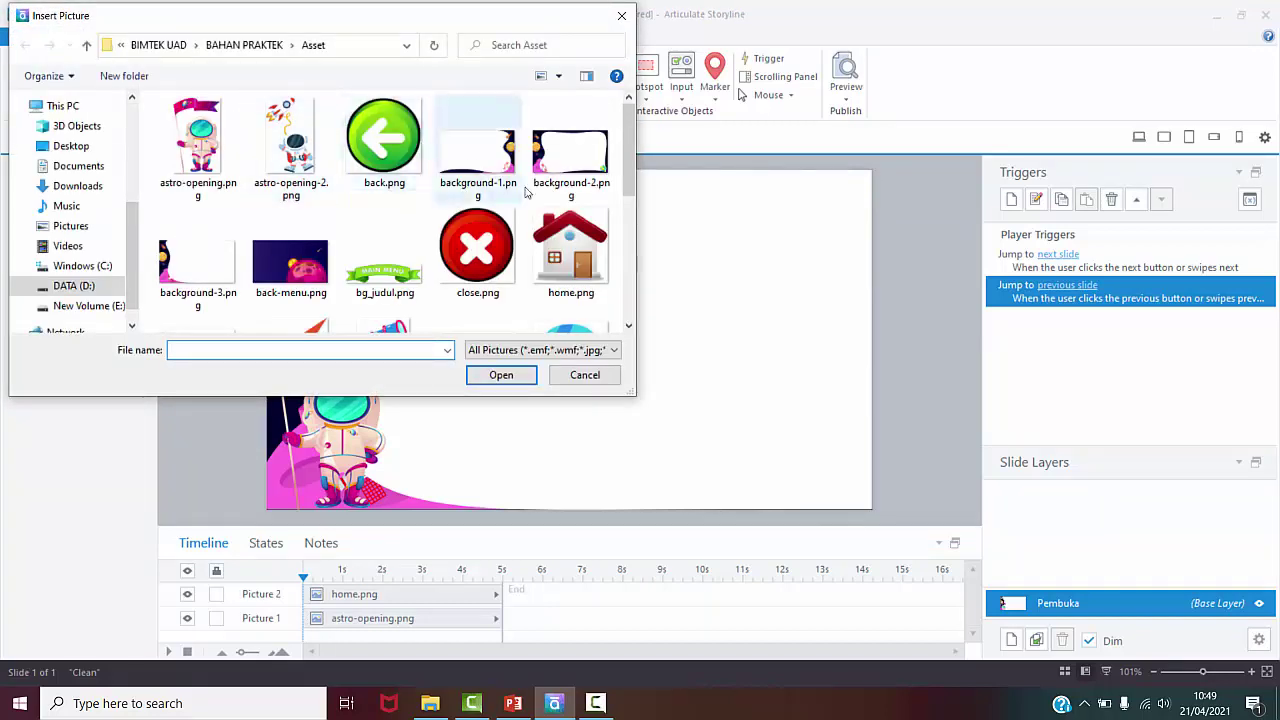
mouse_move(632, 160)
mouse_down()
mouse_move(632, 230)
mouse_move(618, 145)
mouse_up()
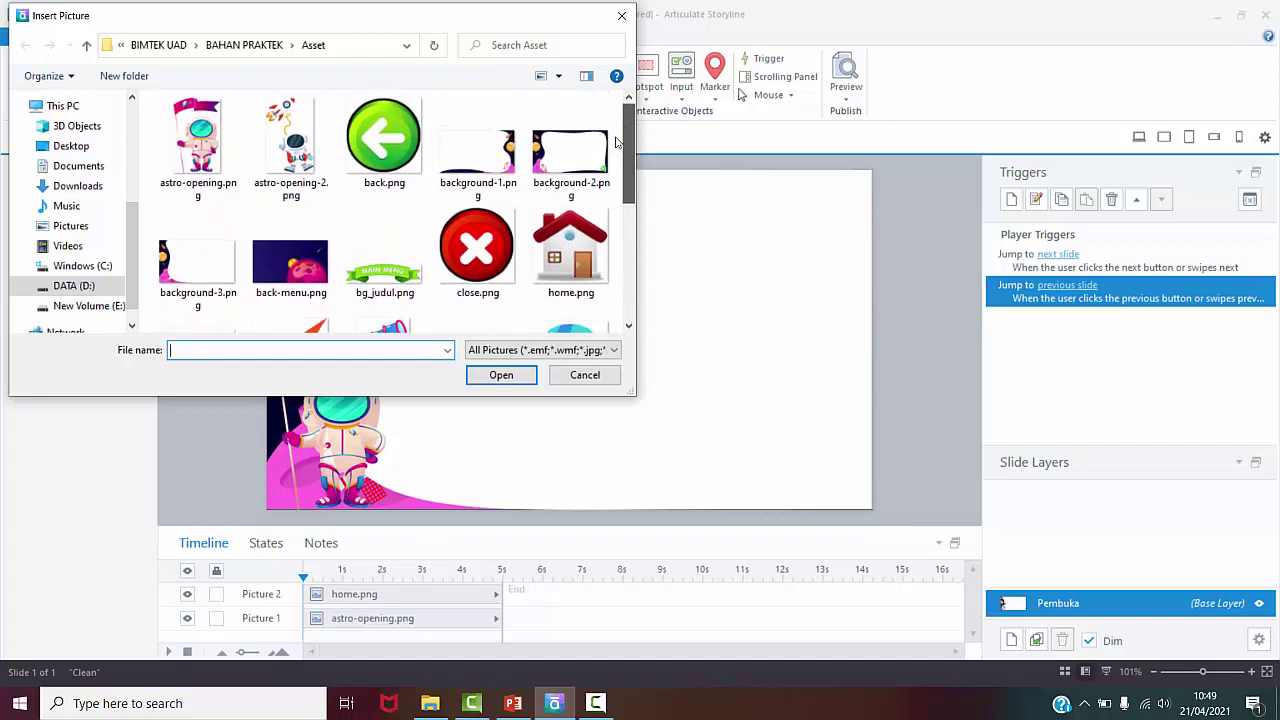
click(388, 145)
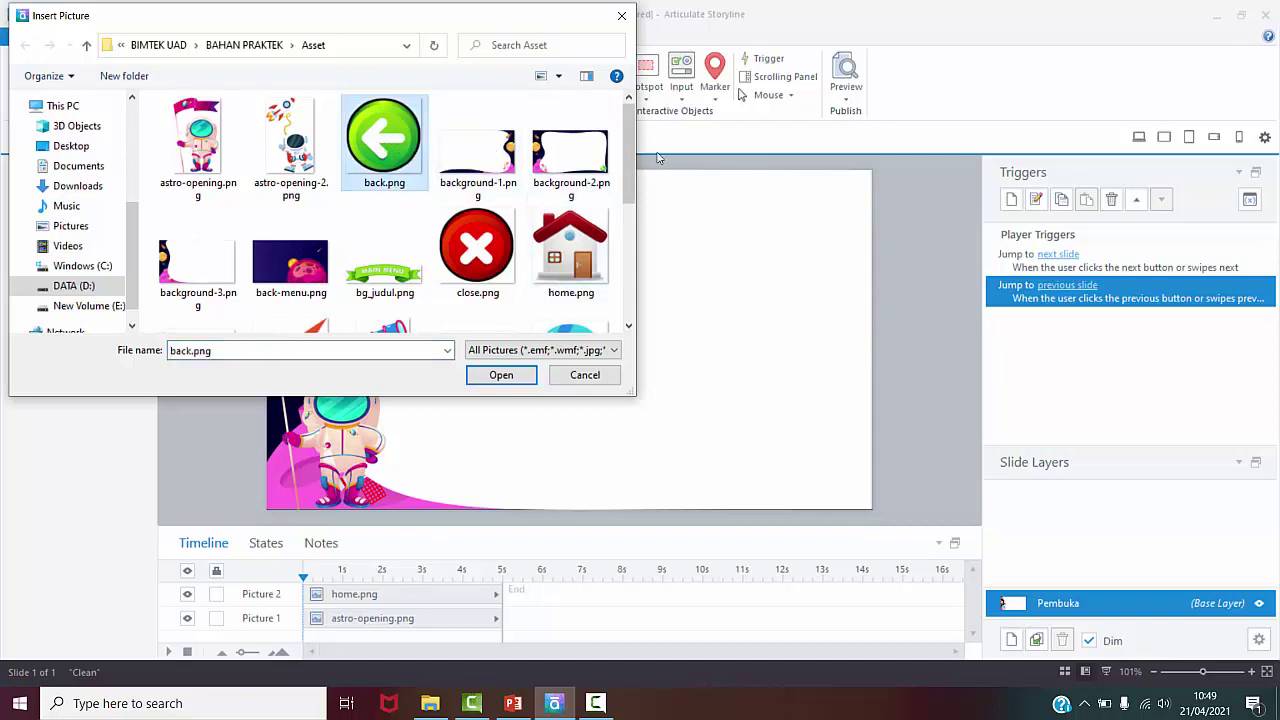
drag(632, 150, 622, 216)
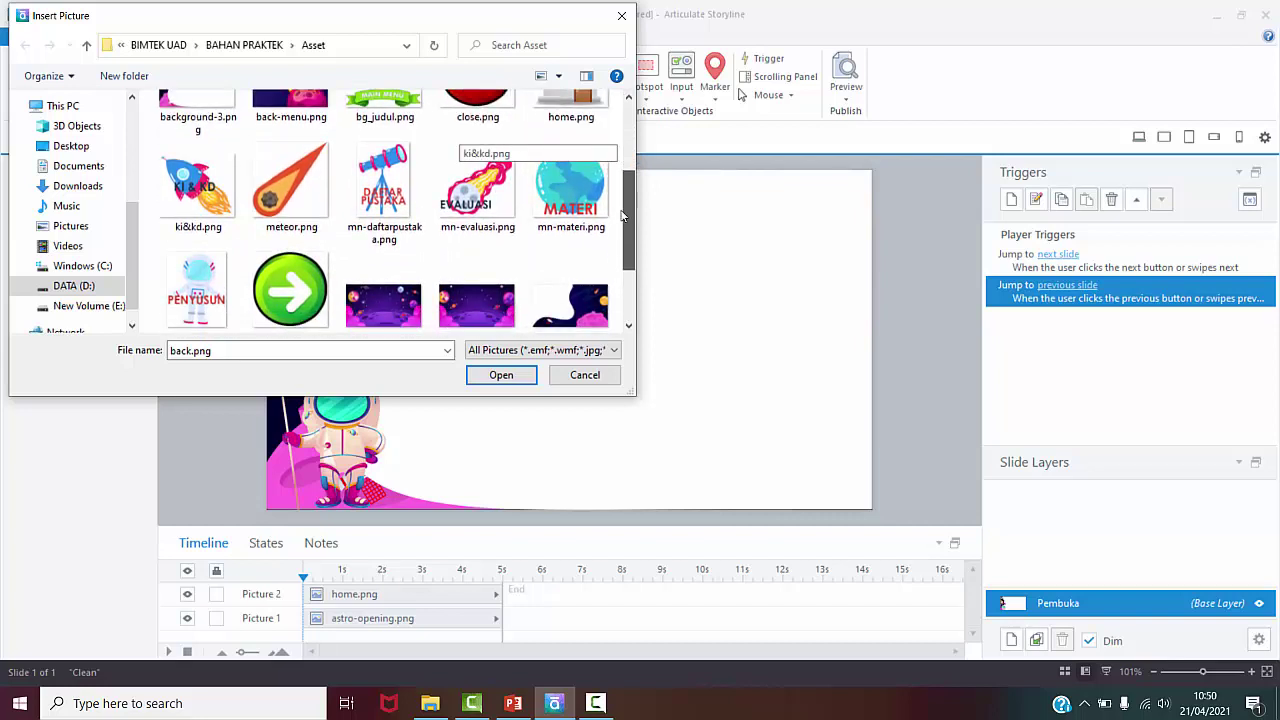
mouse_move(622, 215)
mouse_down()
mouse_move(645, 163)
mouse_move(632, 237)
mouse_up()
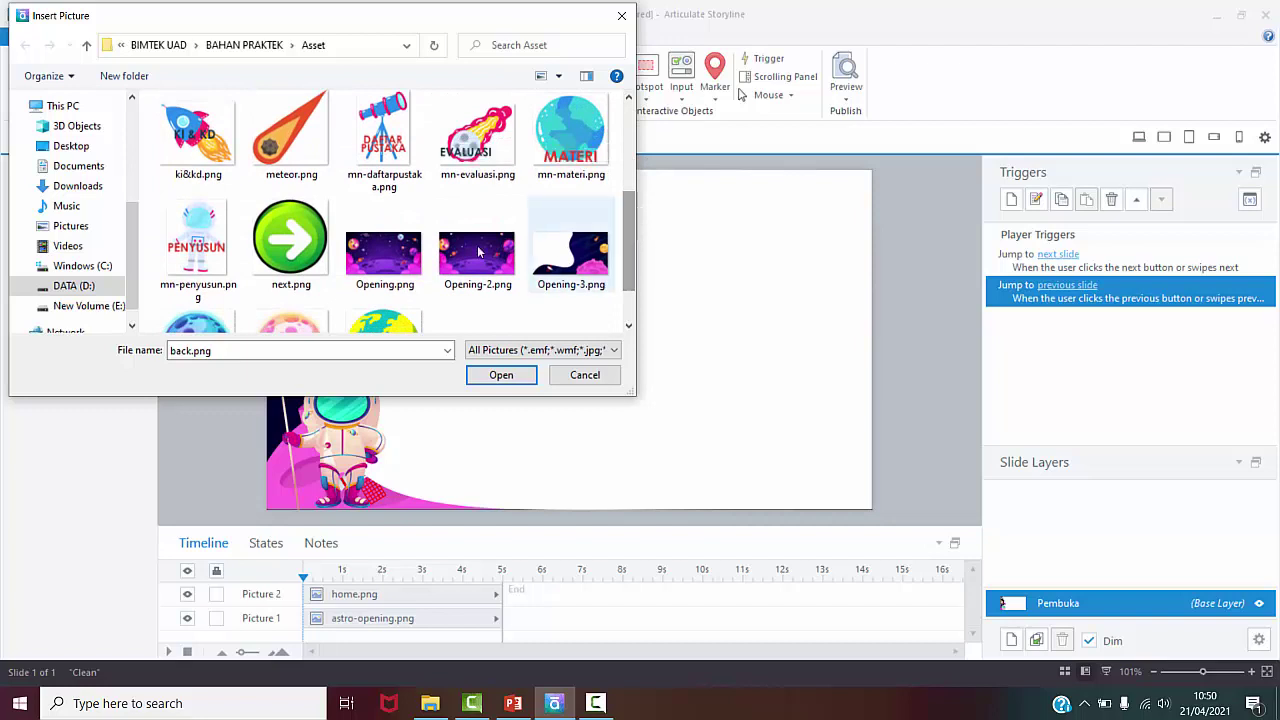
ctrl+click(298, 228)
drag(632, 237, 623, 147)
scroll(560, 150, down, 3)
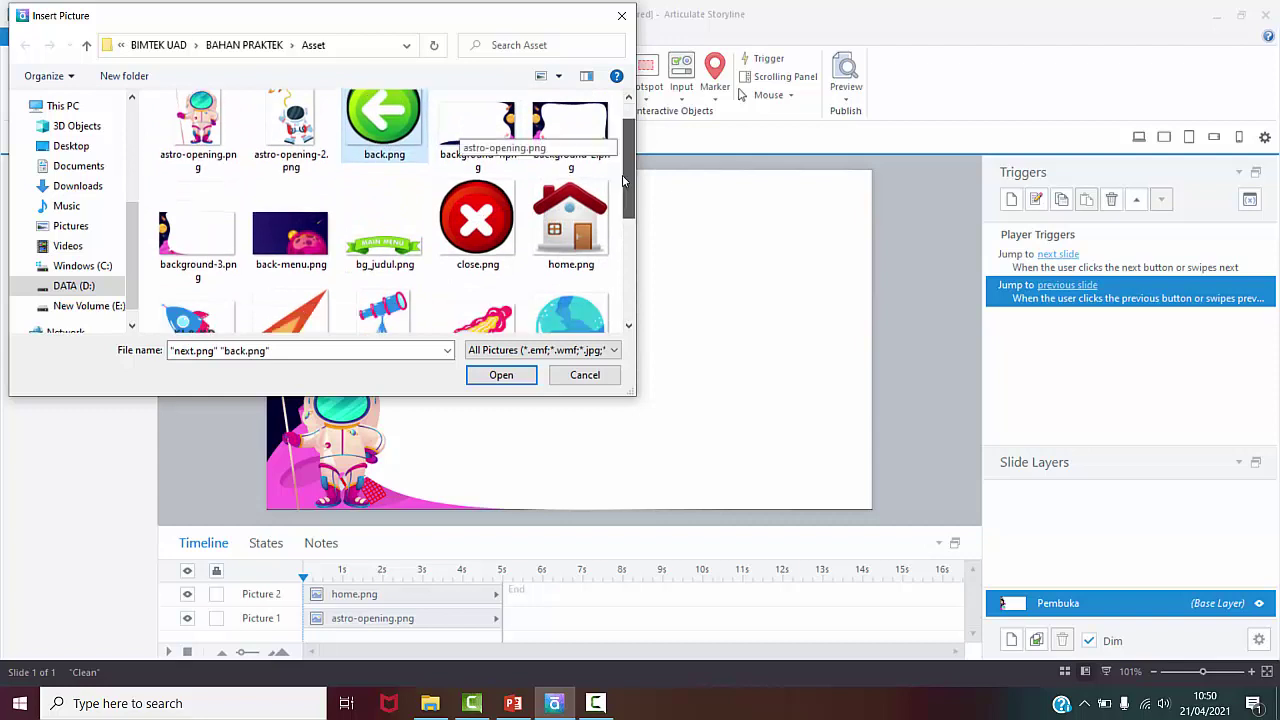
click(501, 376)
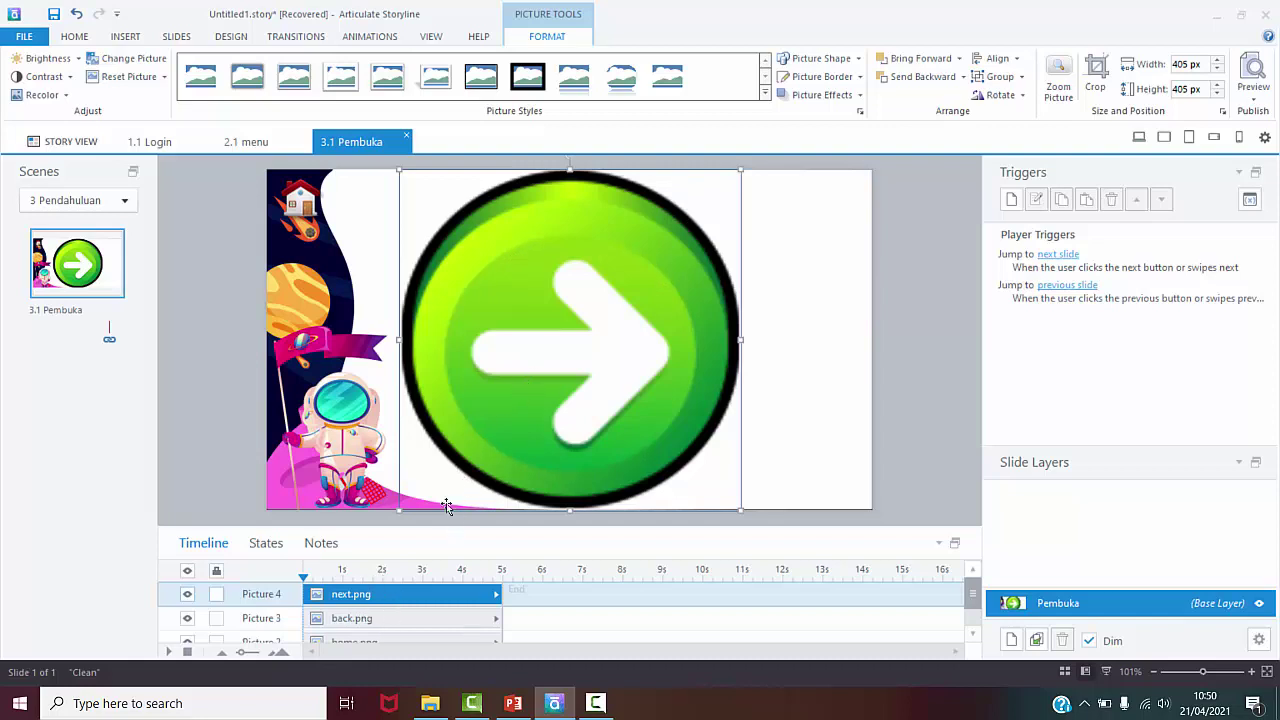
Step: Select the next.png and back.png pictures together, shrink both to about 42 px high and place them in the slide's lower-right corner
ctrl+click(362, 624)
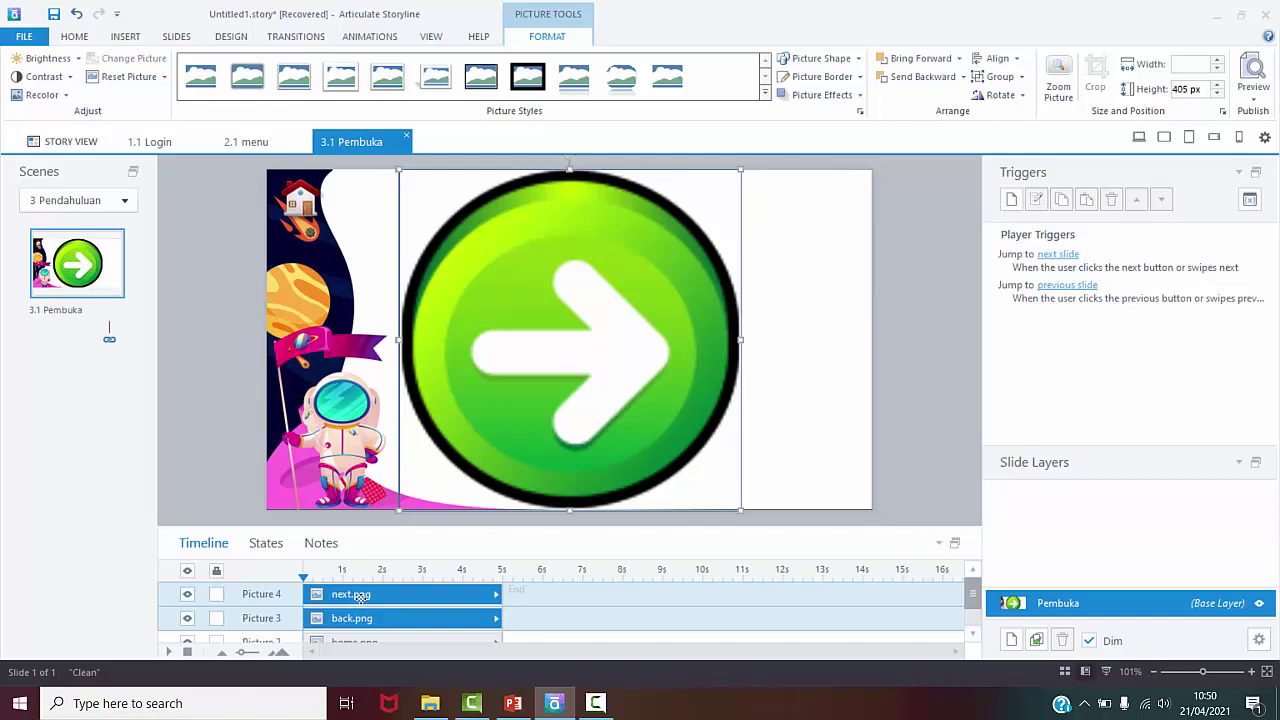
click(565, 628)
click(410, 596)
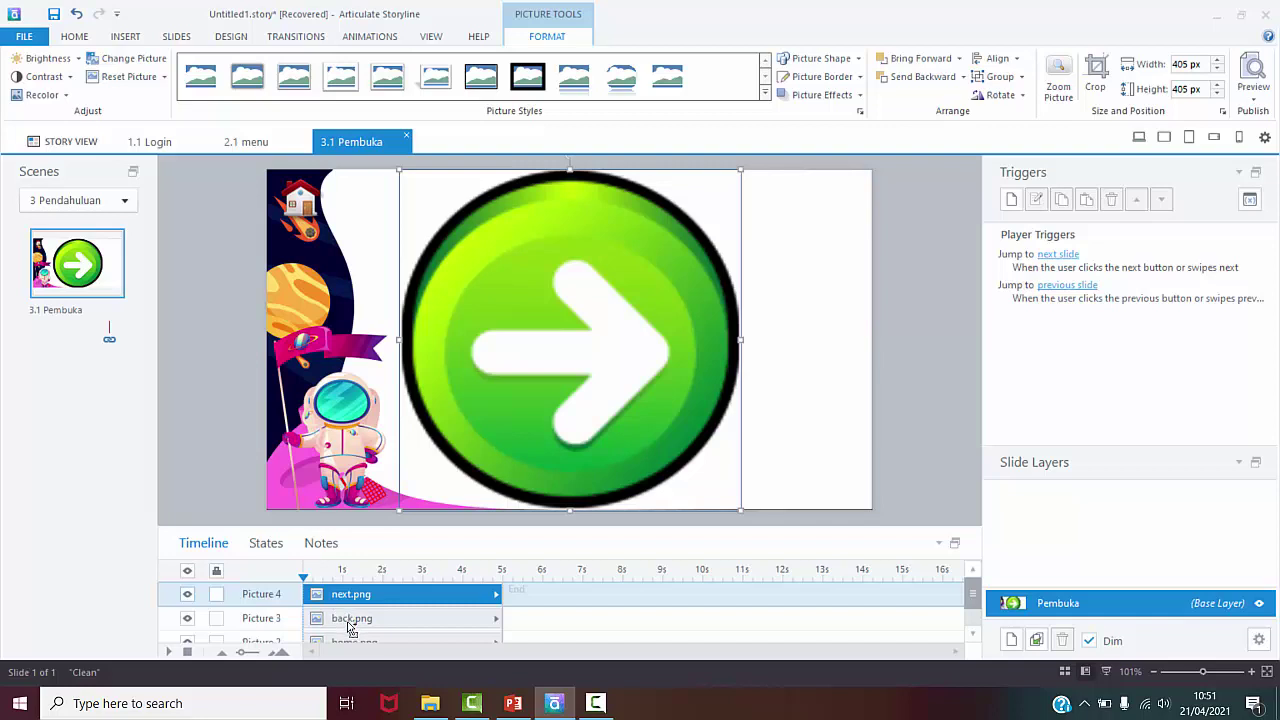
ctrl+click(350, 618)
scroll(356, 604, down, 1)
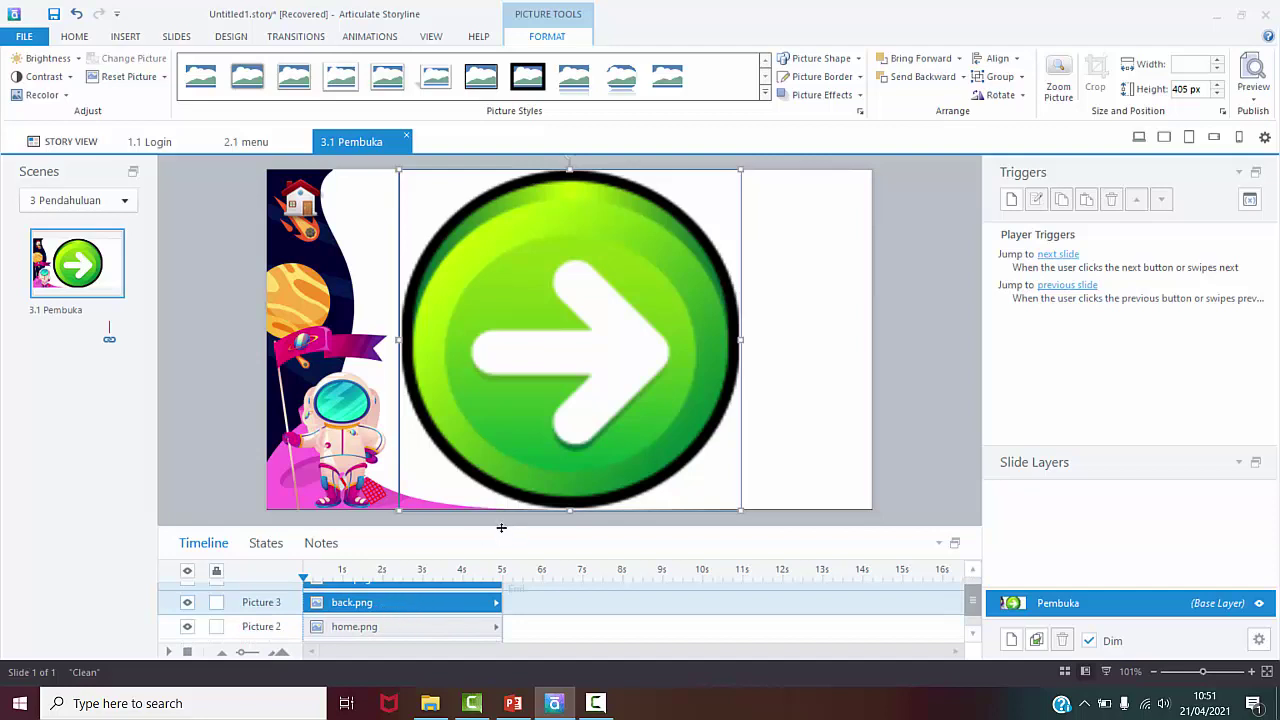
drag(501, 527, 478, 355)
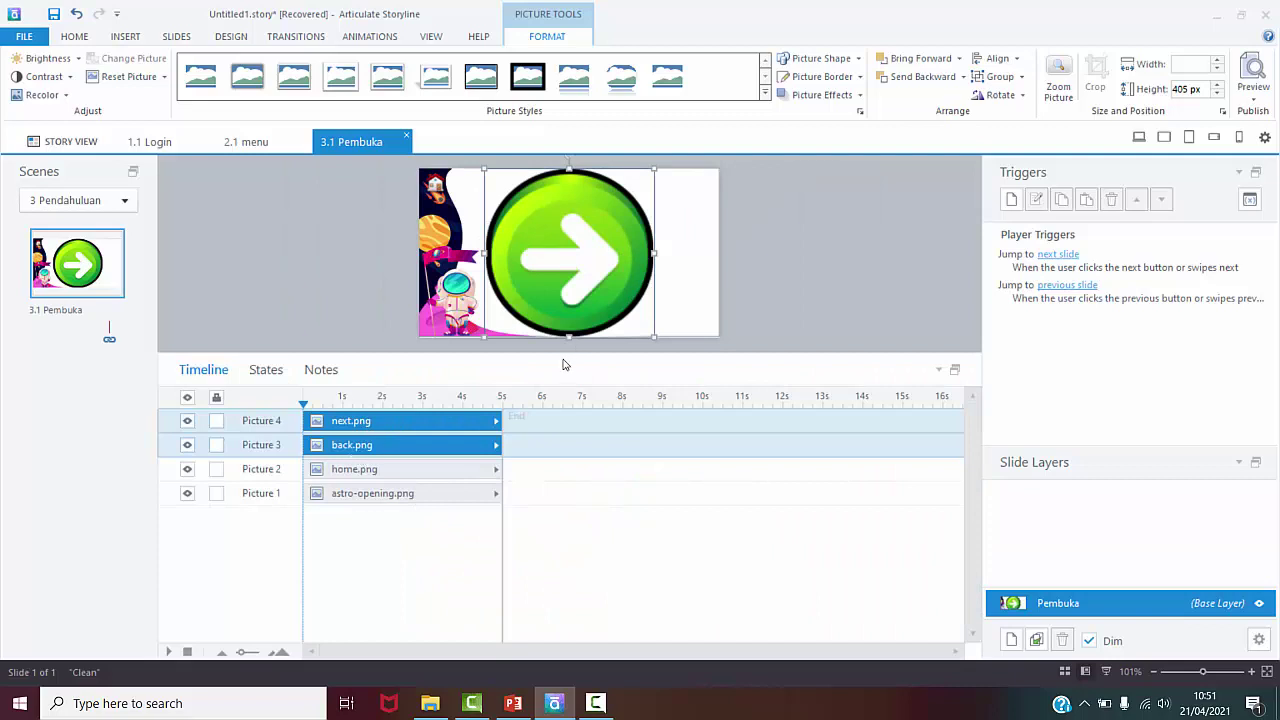
drag(563, 355, 522, 538)
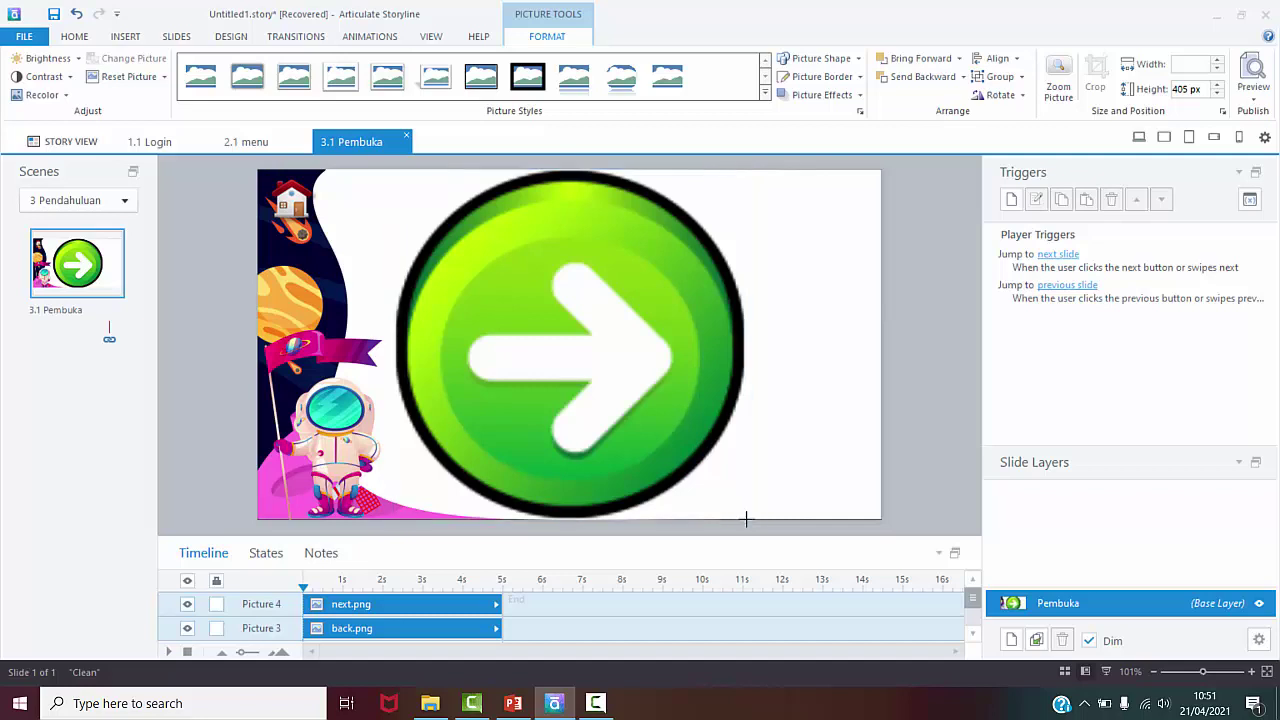
drag(745, 520, 857, 503)
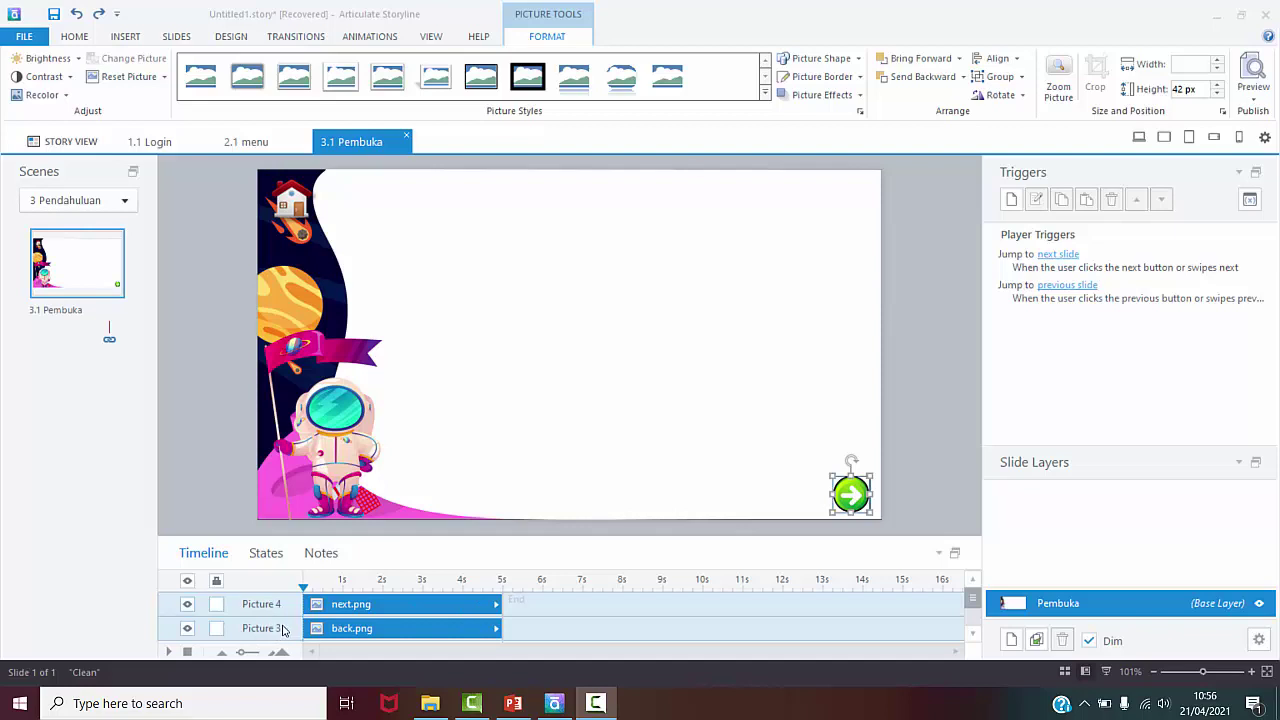
Step: Separate the stacked arrow pictures by moving only back.png to the left, directly beside next.png
drag(333, 538, 333, 490)
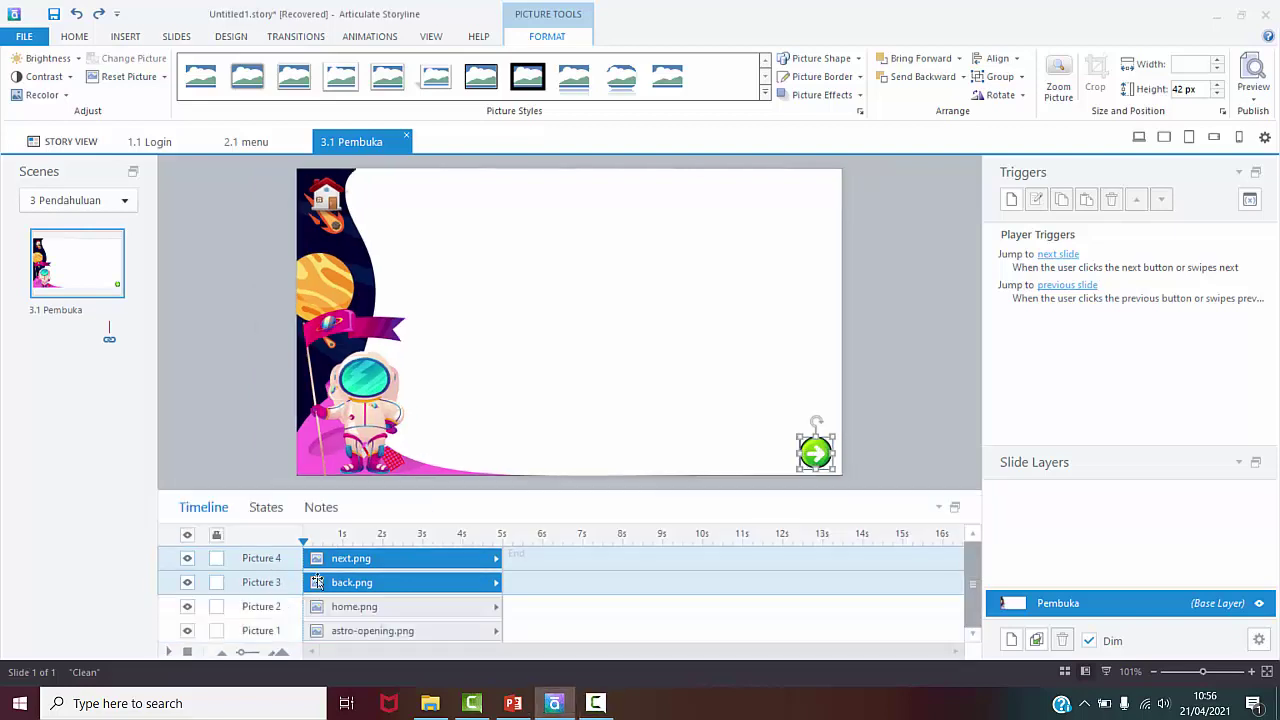
click(262, 584)
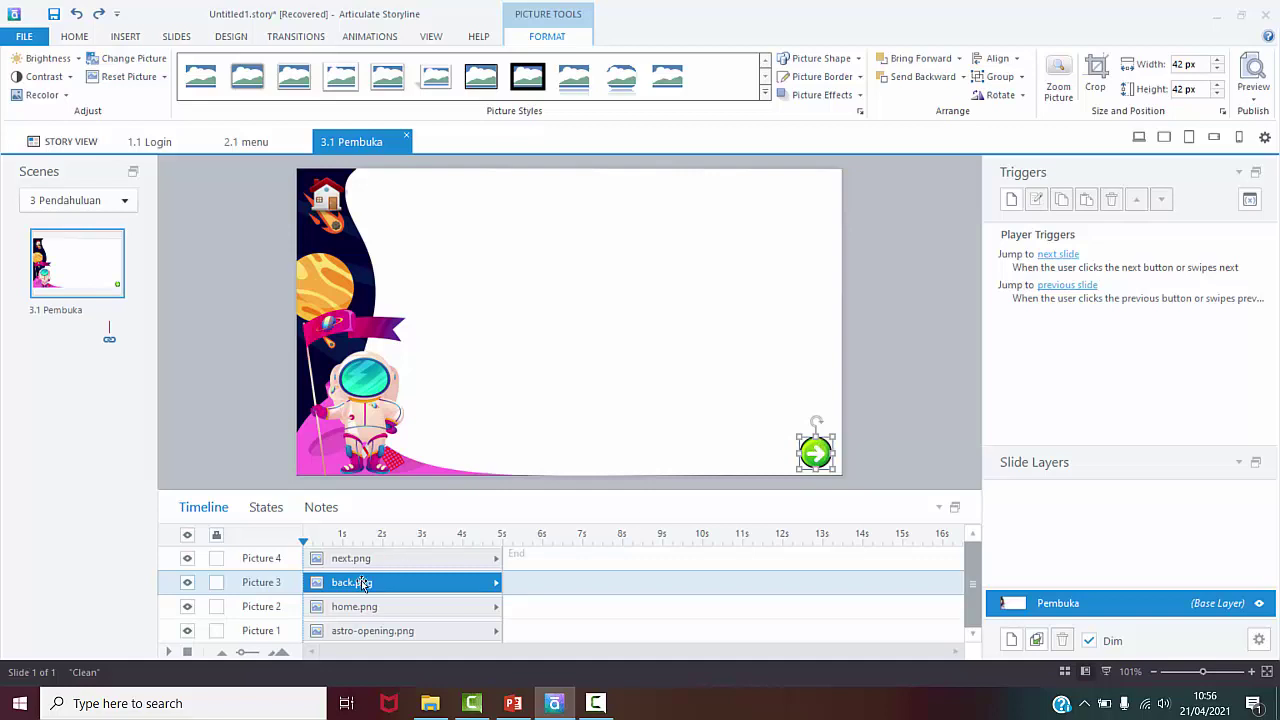
click(815, 453)
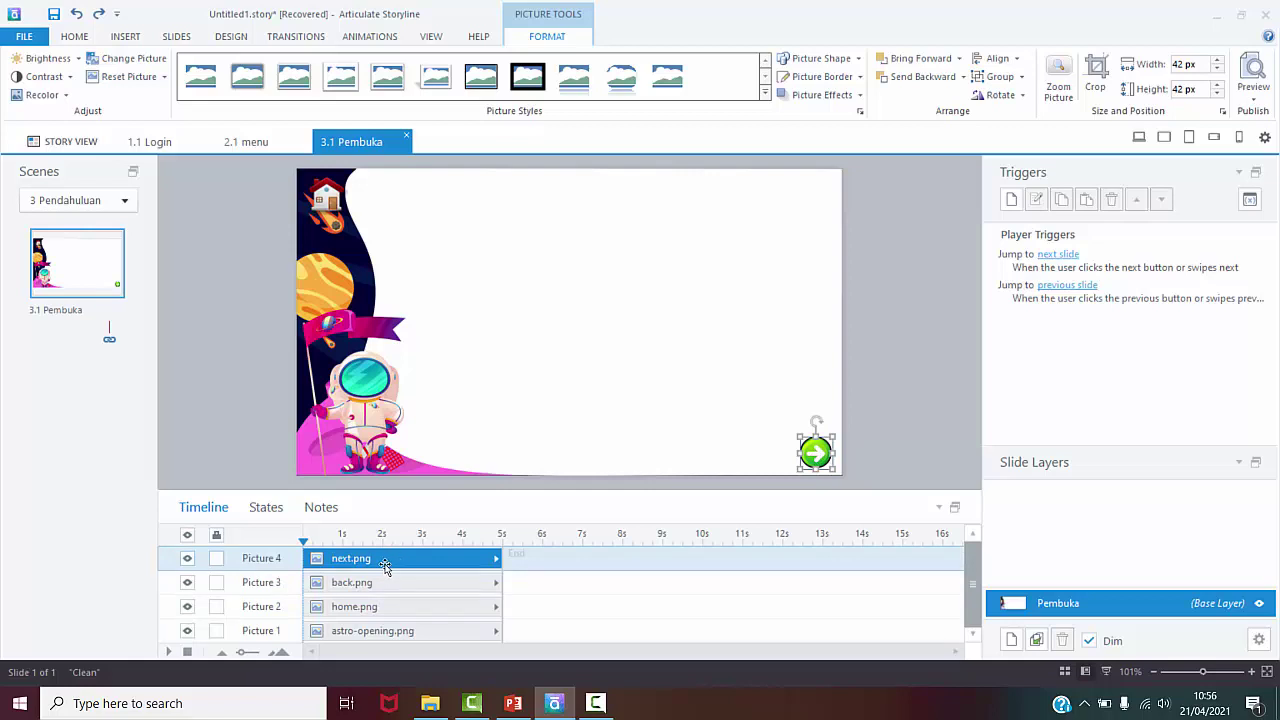
click(265, 590)
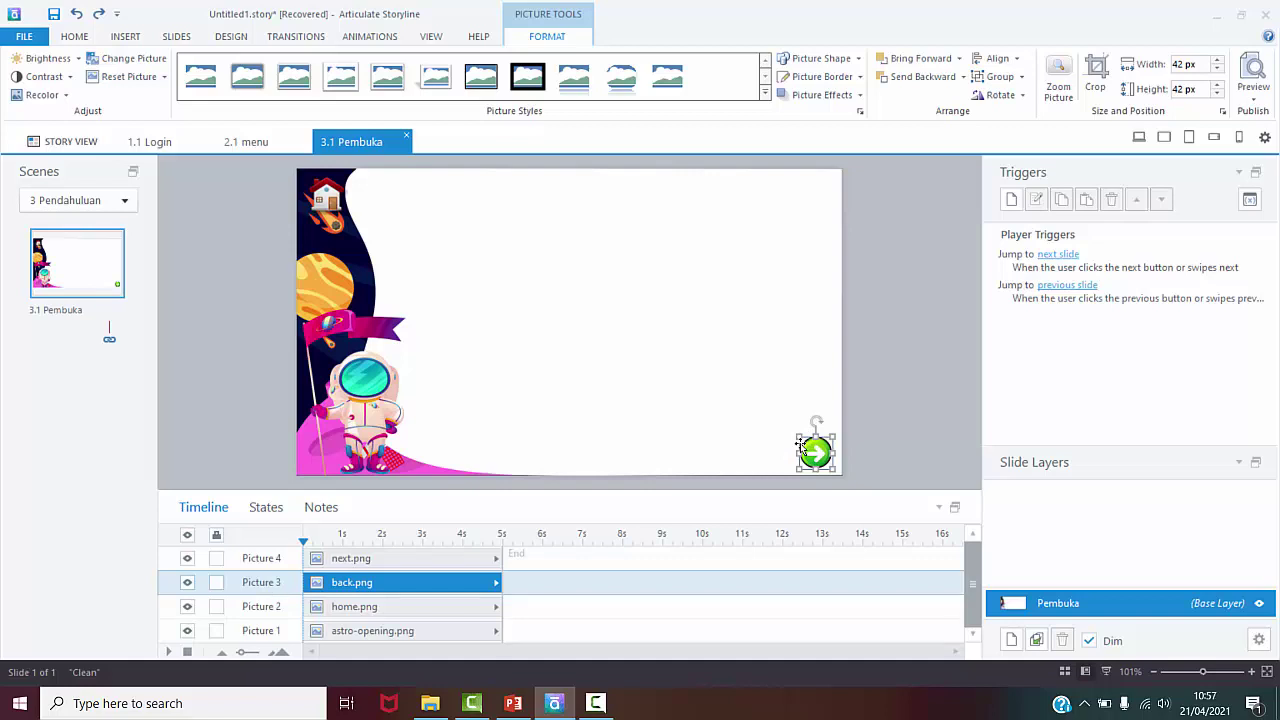
drag(800, 443, 763, 443)
click(815, 393)
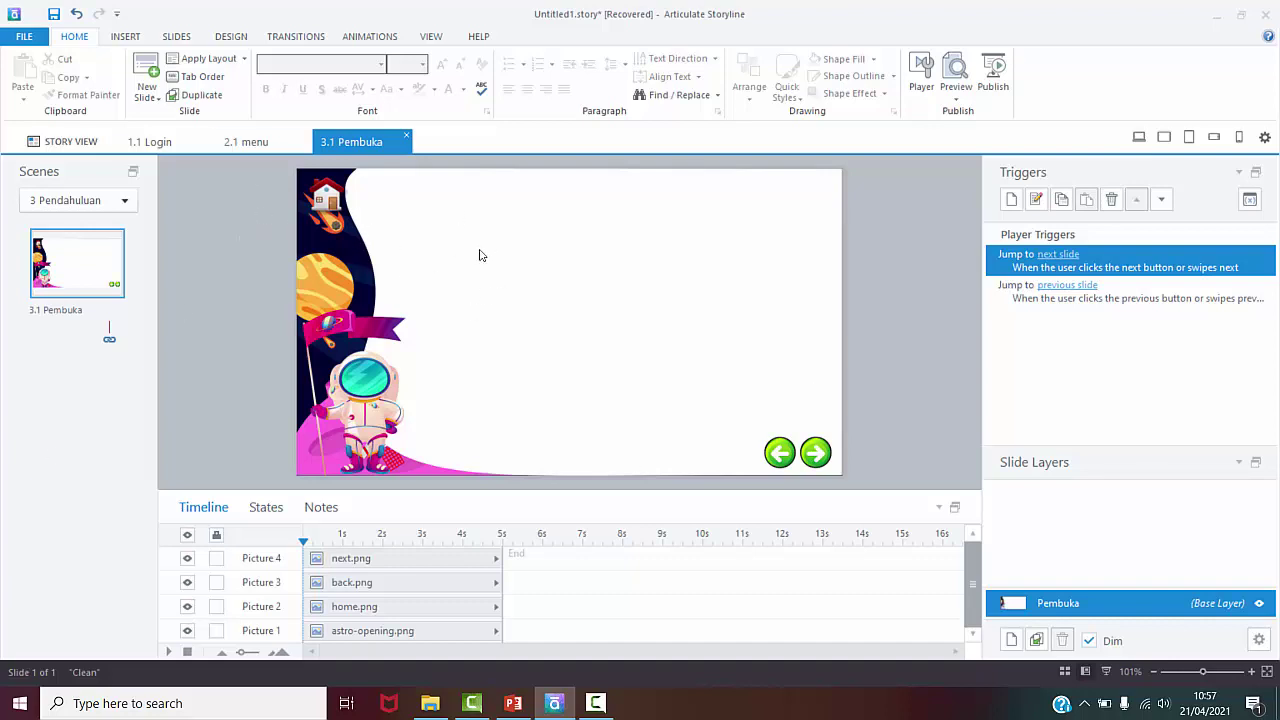
Step: Insert a fully rounded button about 40 px wide and 40 px high near the middle of the slide
click(123, 37)
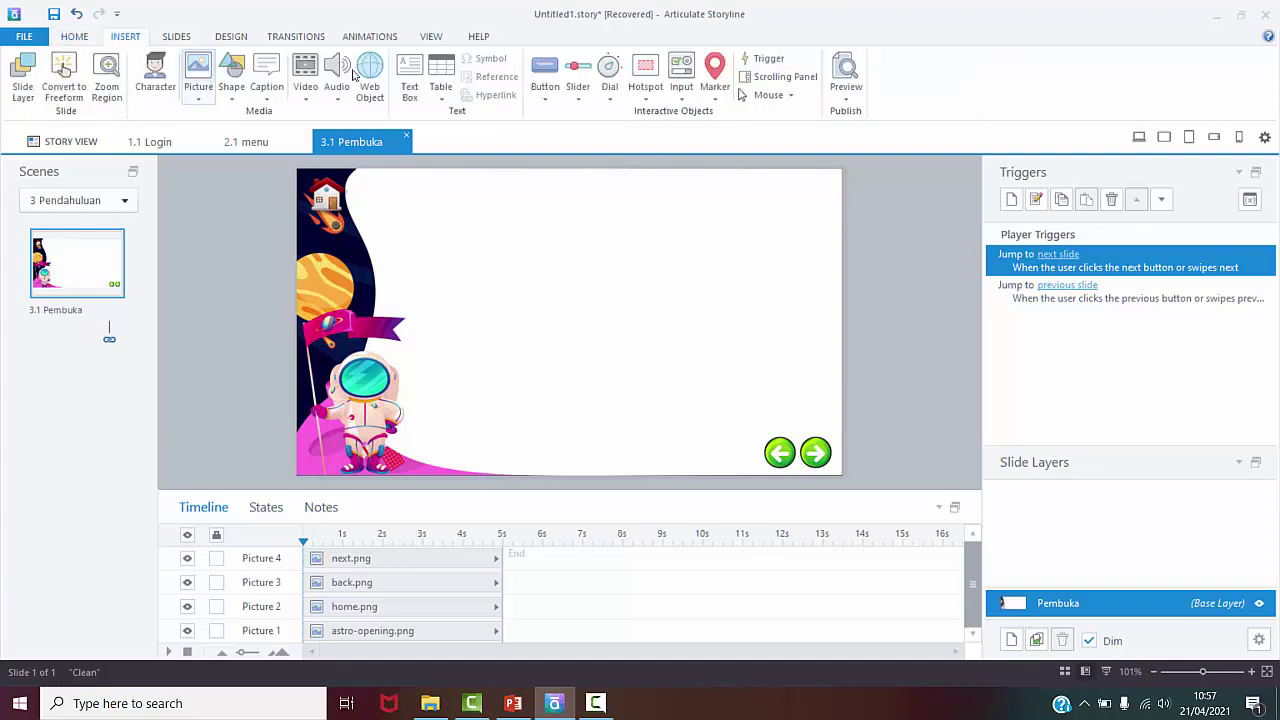
click(548, 88)
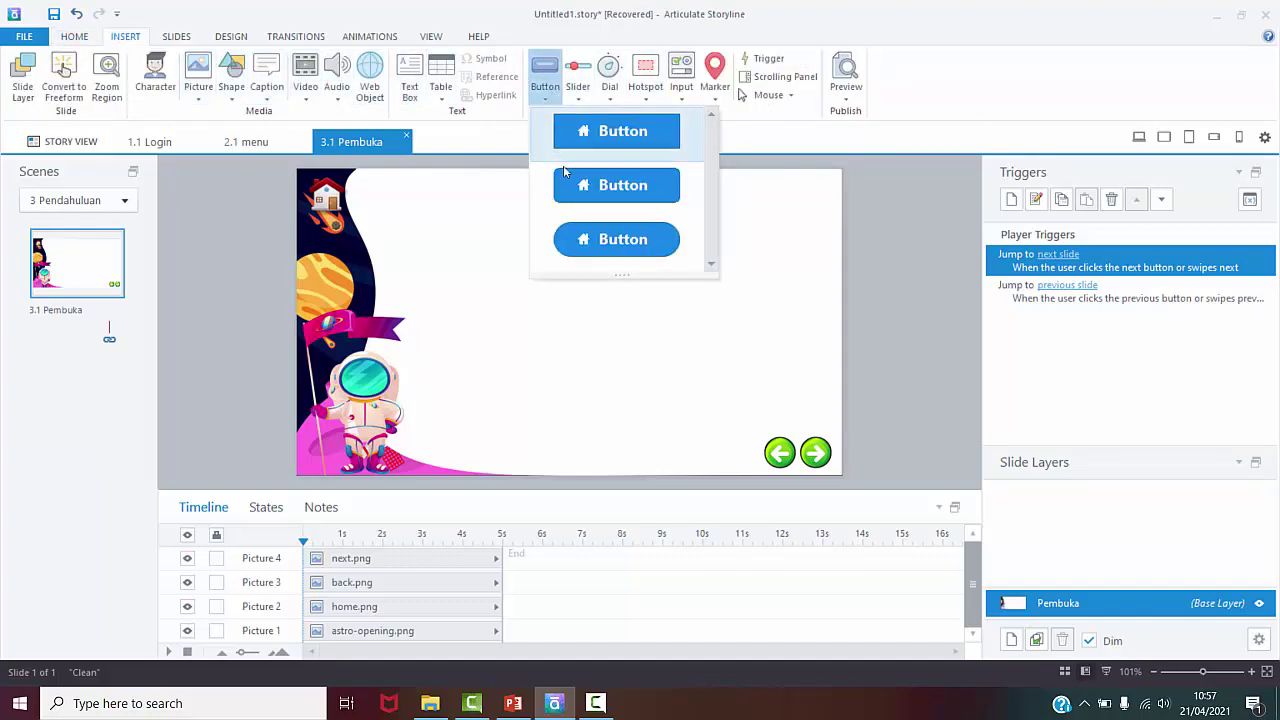
click(578, 249)
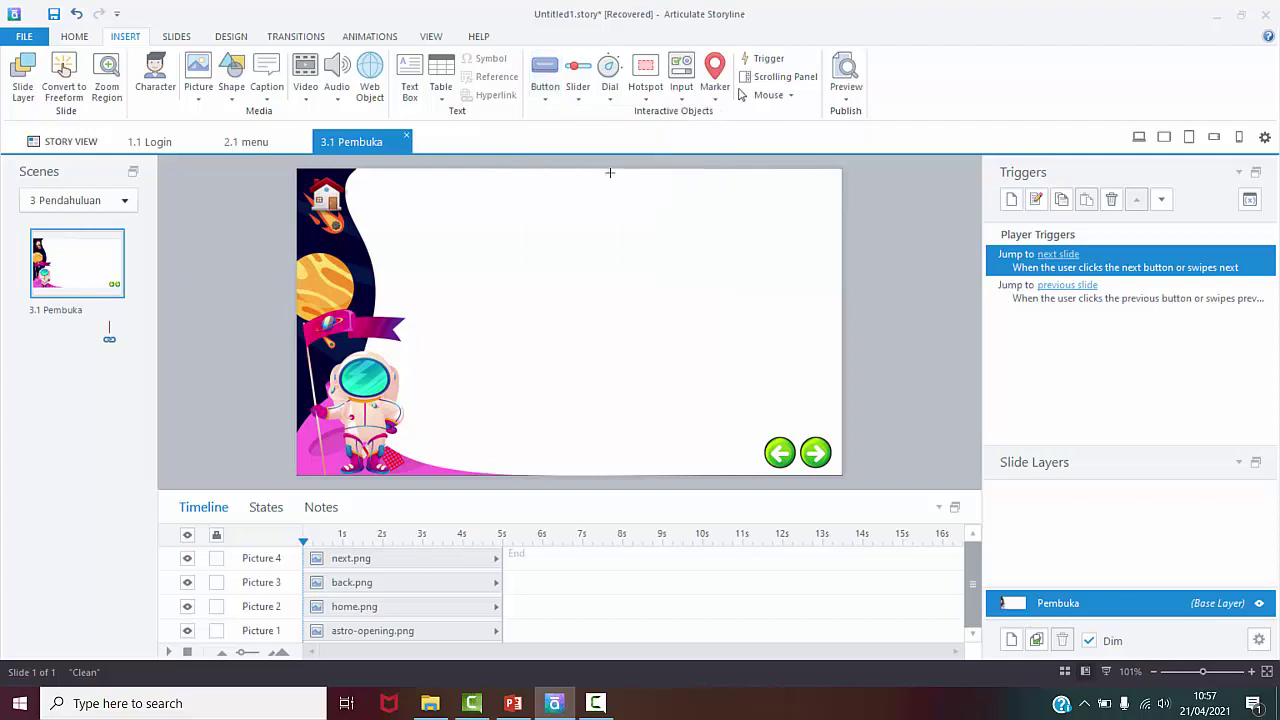
click(527, 309)
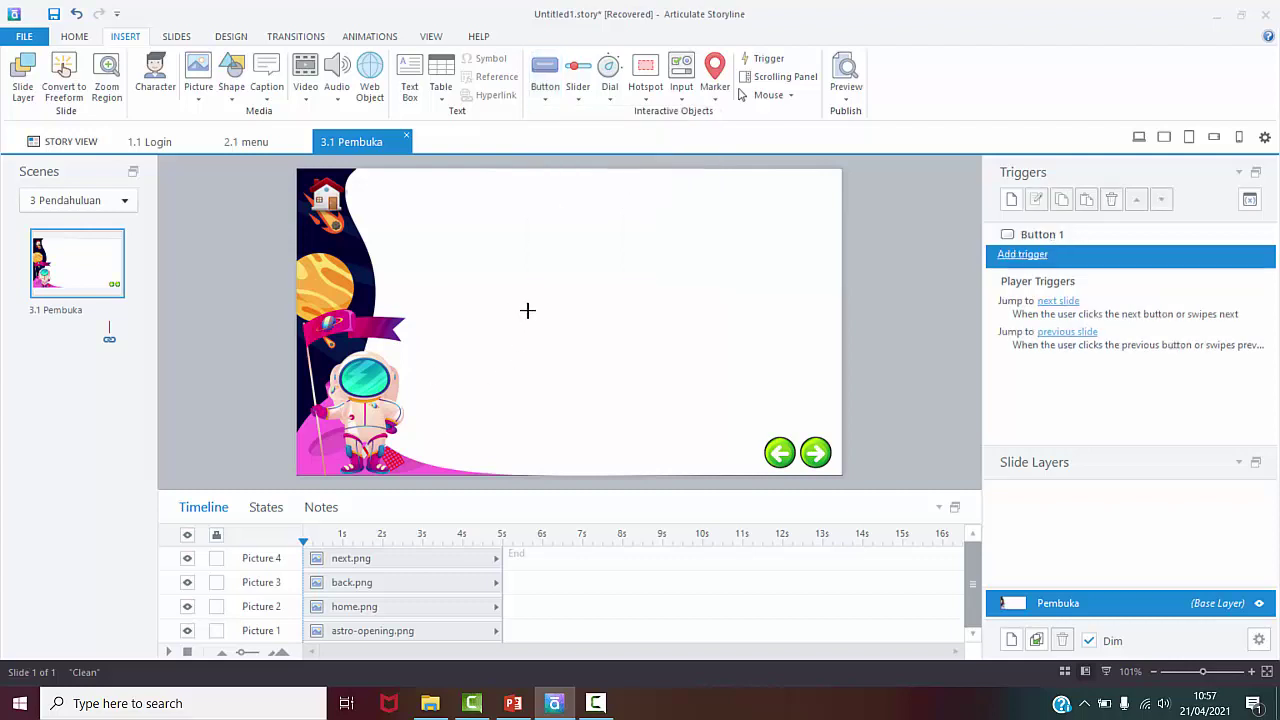
mouse_move(553, 329)
mouse_down()
mouse_move(540, 331)
mouse_move(558, 342)
mouse_up()
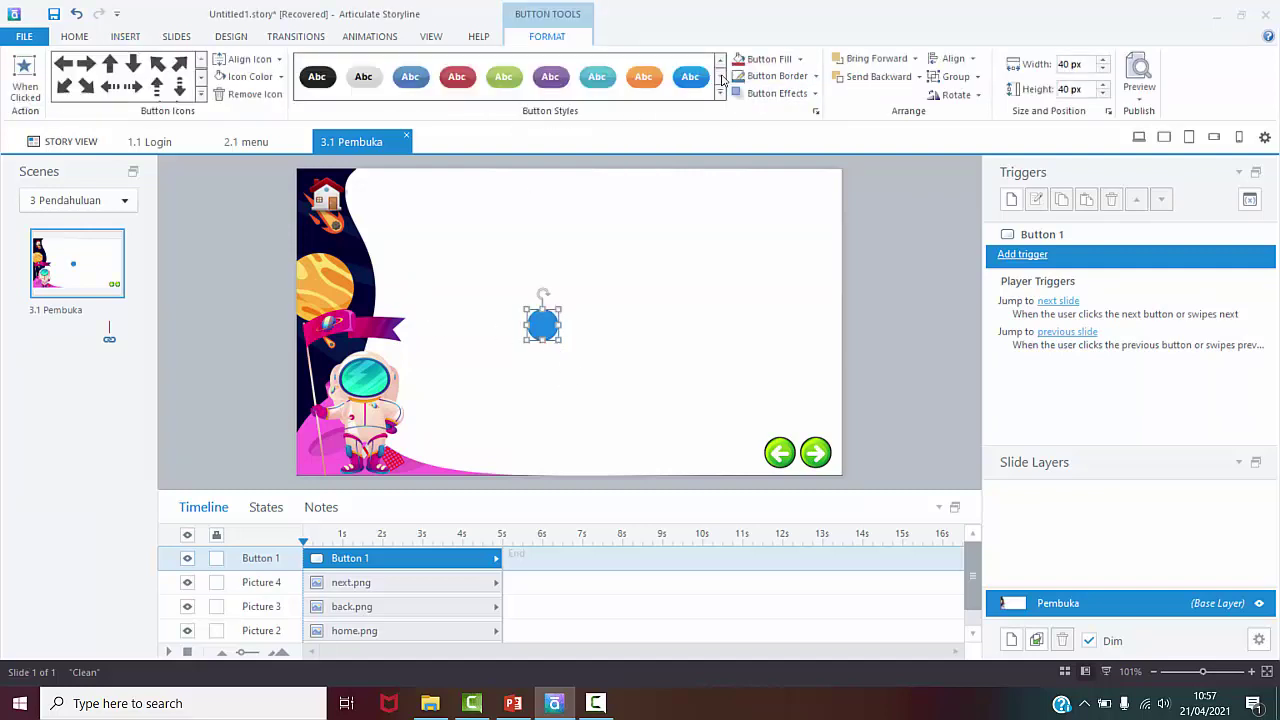
Step: Give the new button the green style and a left arrow icon, and place it to the left of the back.png picture
click(503, 77)
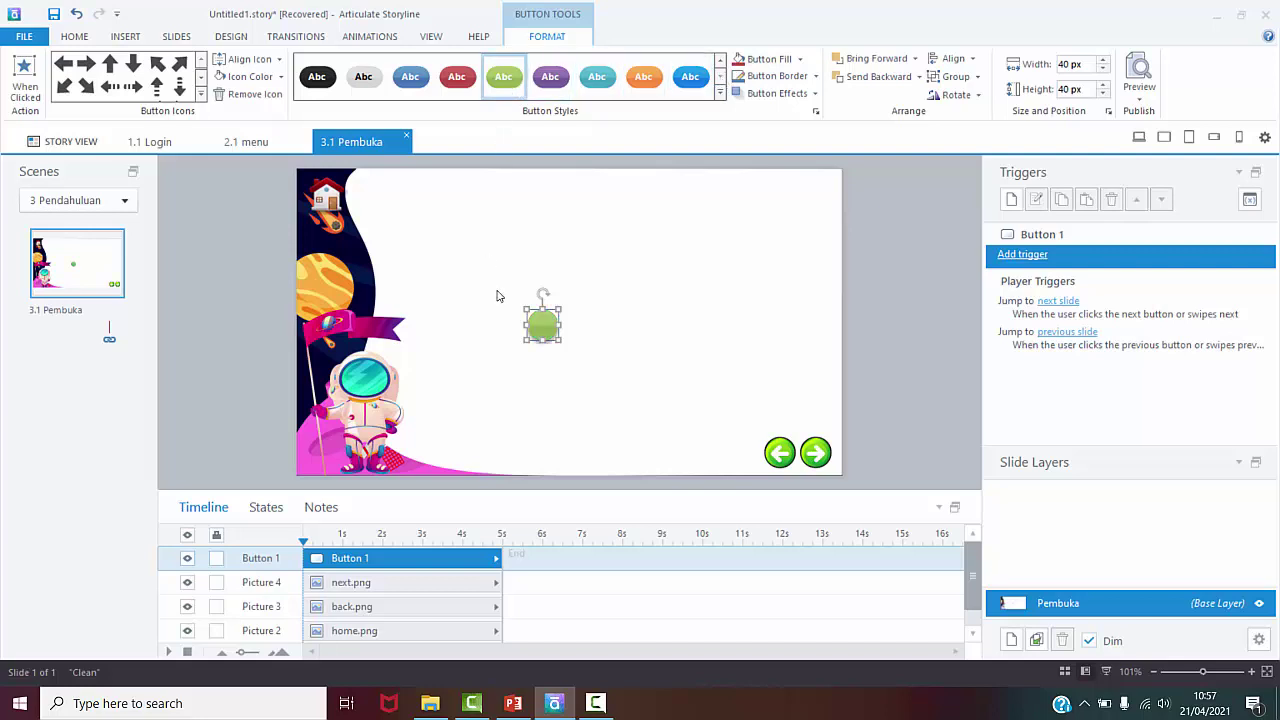
click(200, 95)
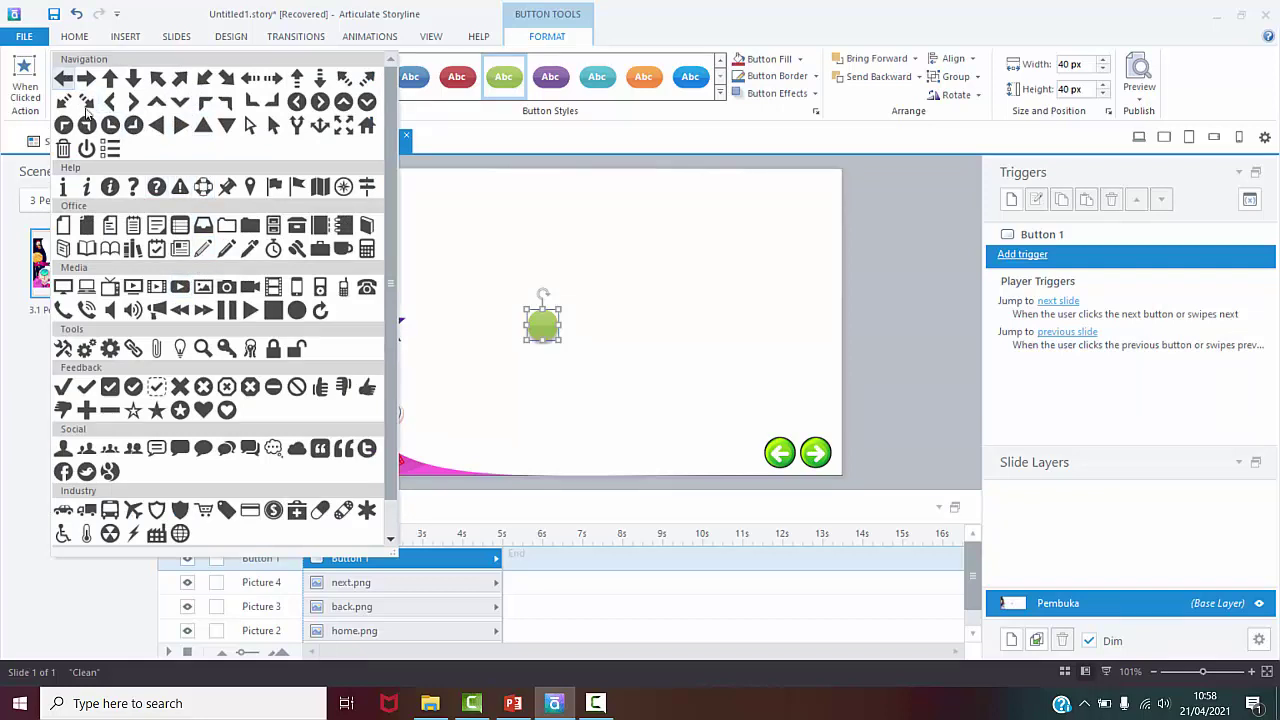
click(65, 82)
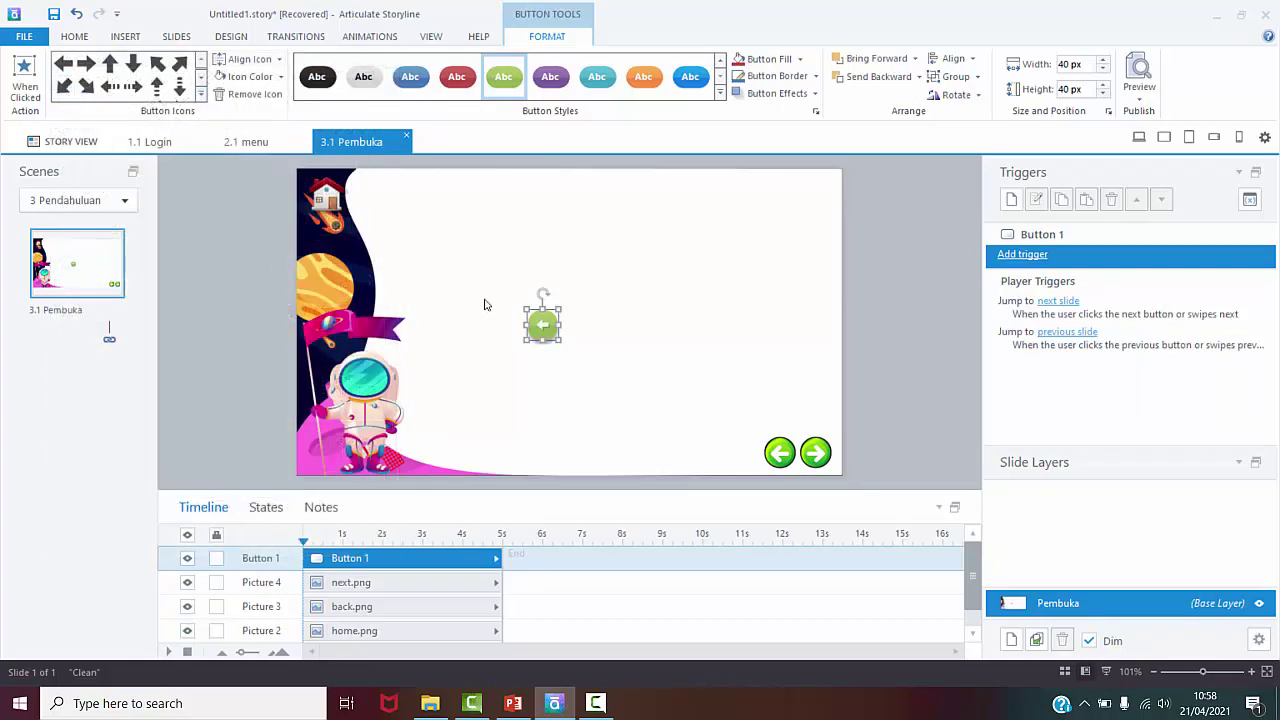
drag(548, 318, 722, 453)
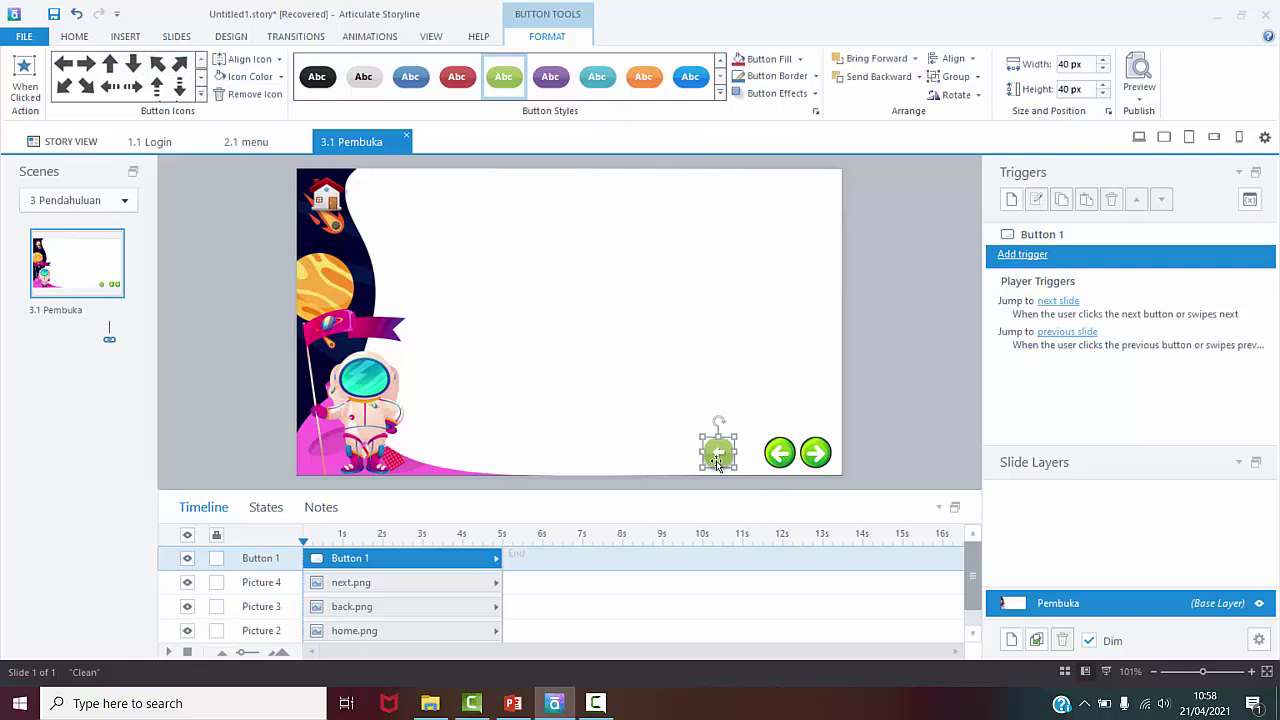
Step: Insert a second fully rounded button of about 40 by 40 px in the slide's blank area
click(125, 38)
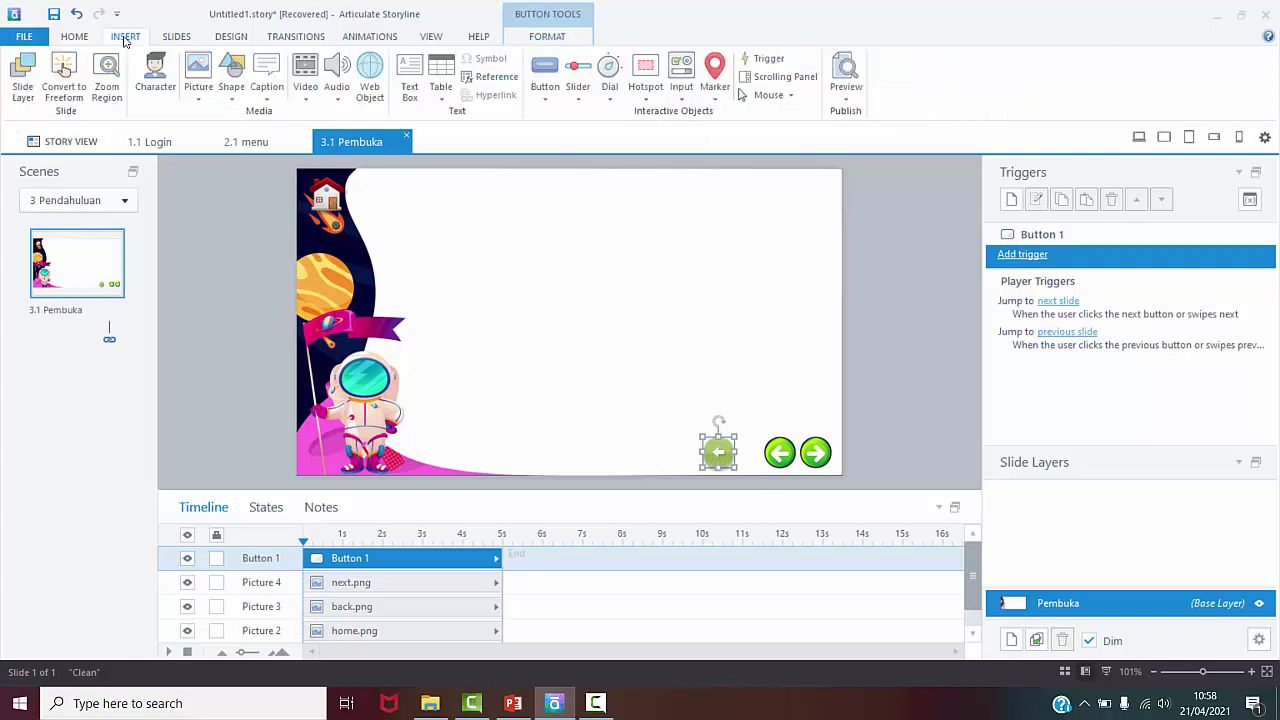
click(547, 73)
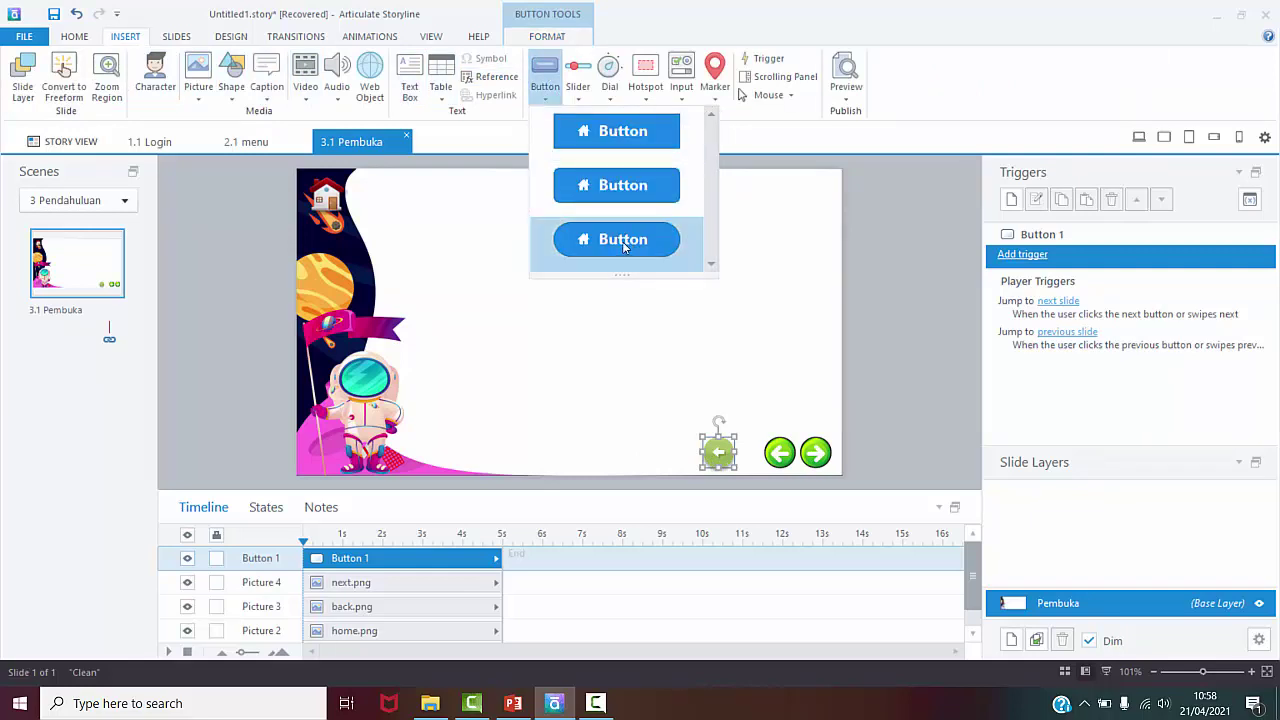
click(625, 240)
drag(546, 296, 575, 310)
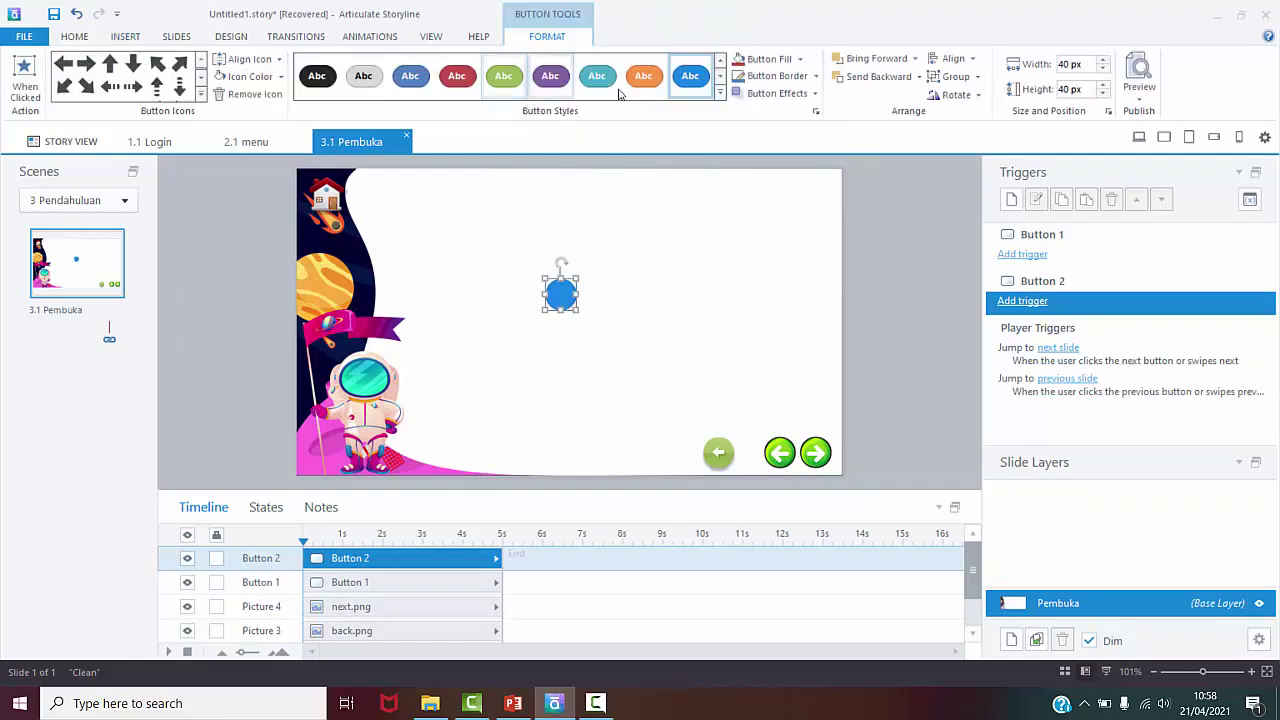
Step: Style the second button green with a right arrow icon and place it between the left-arrow button and back.png
click(503, 76)
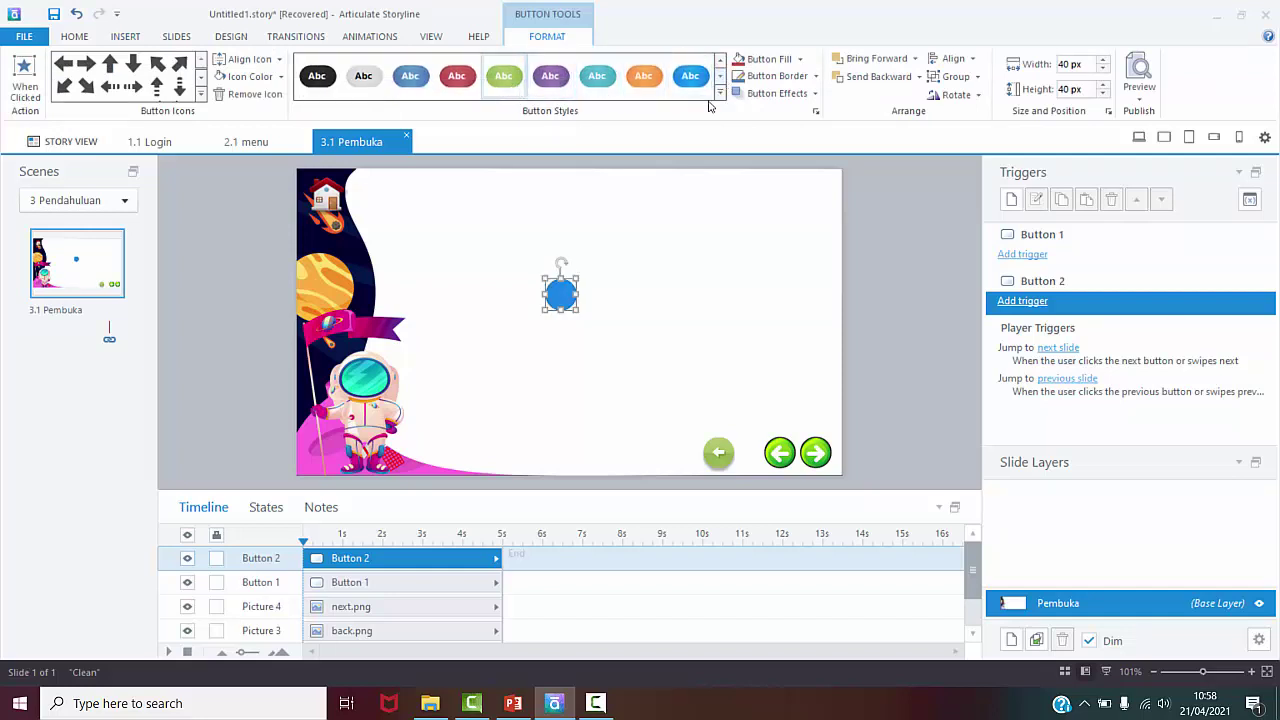
click(720, 73)
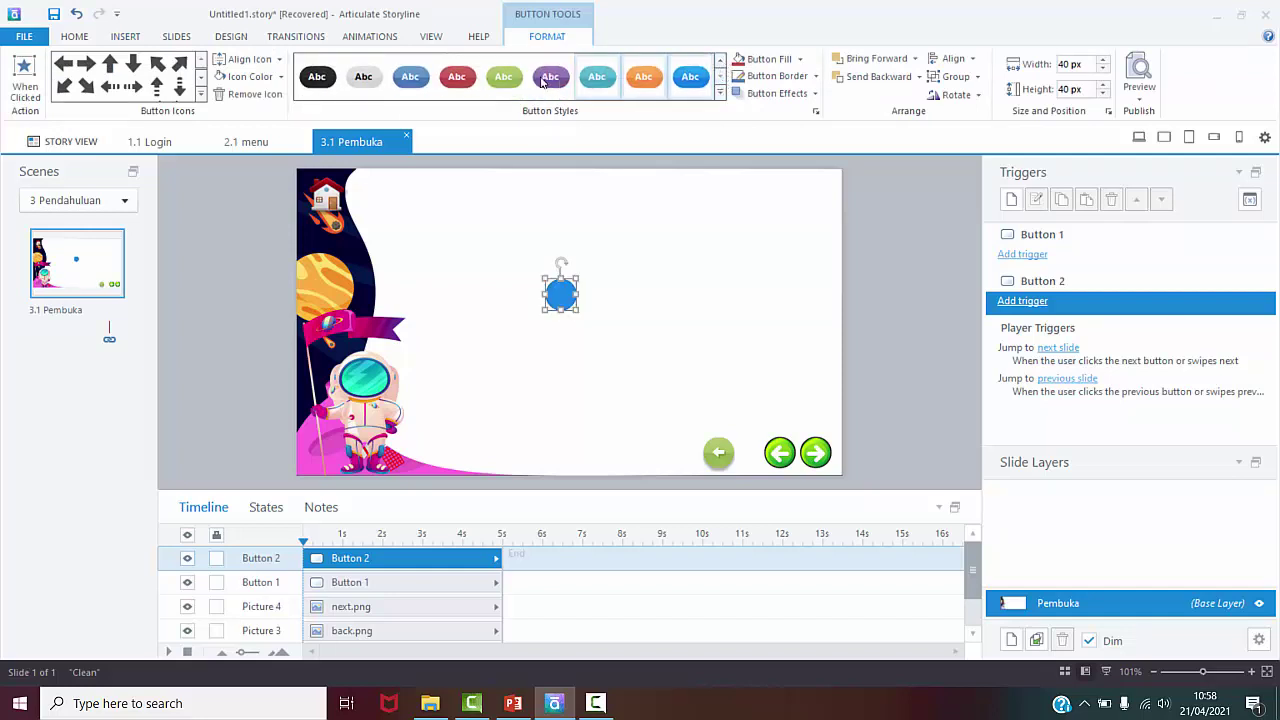
click(510, 80)
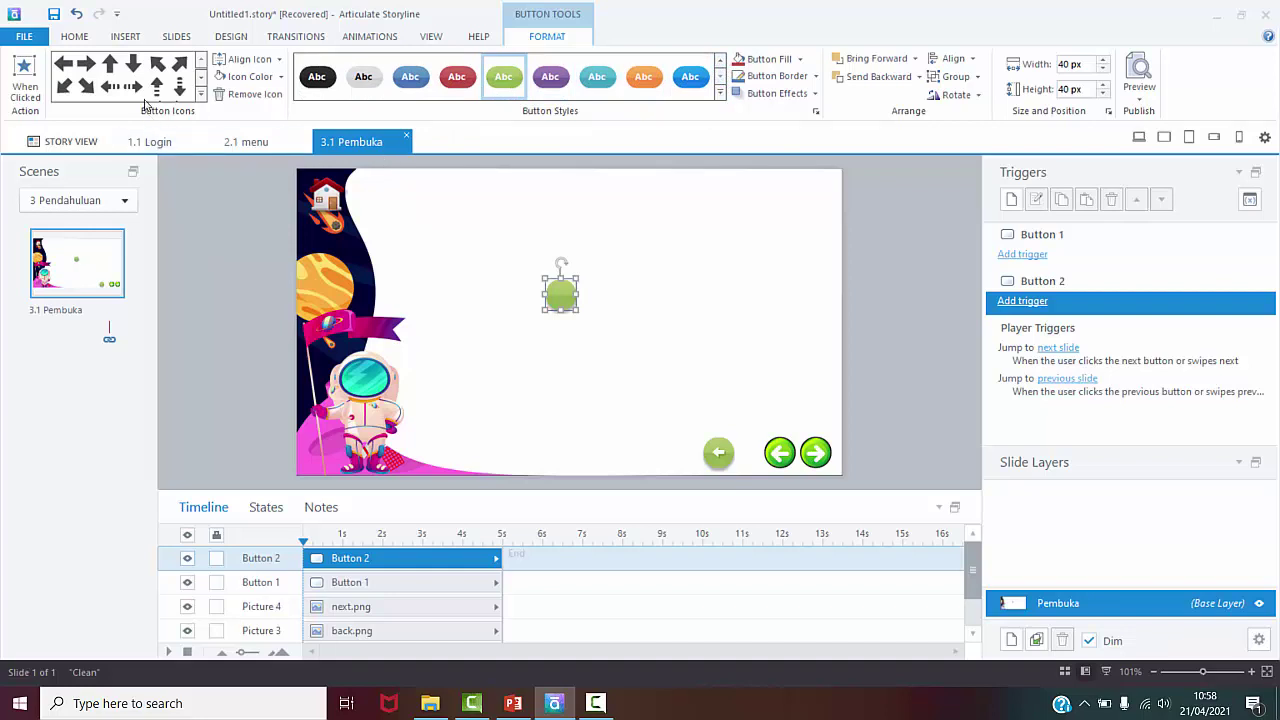
click(90, 63)
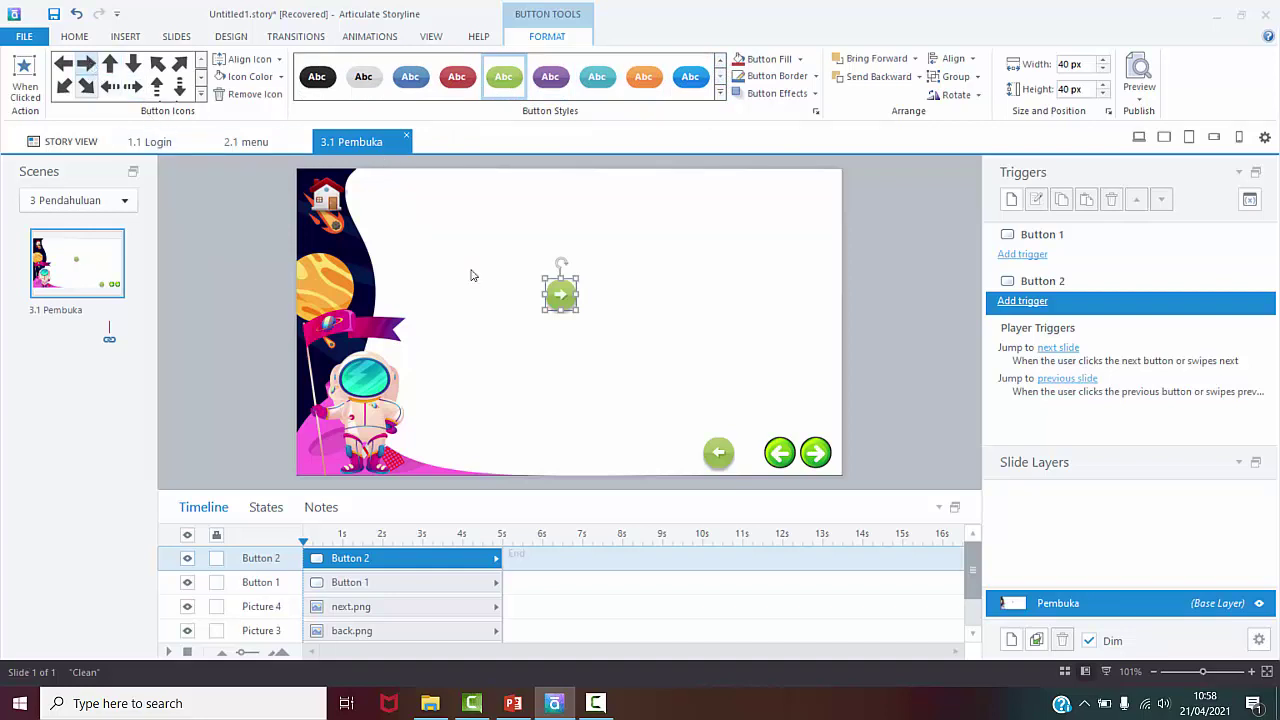
drag(560, 292, 750, 450)
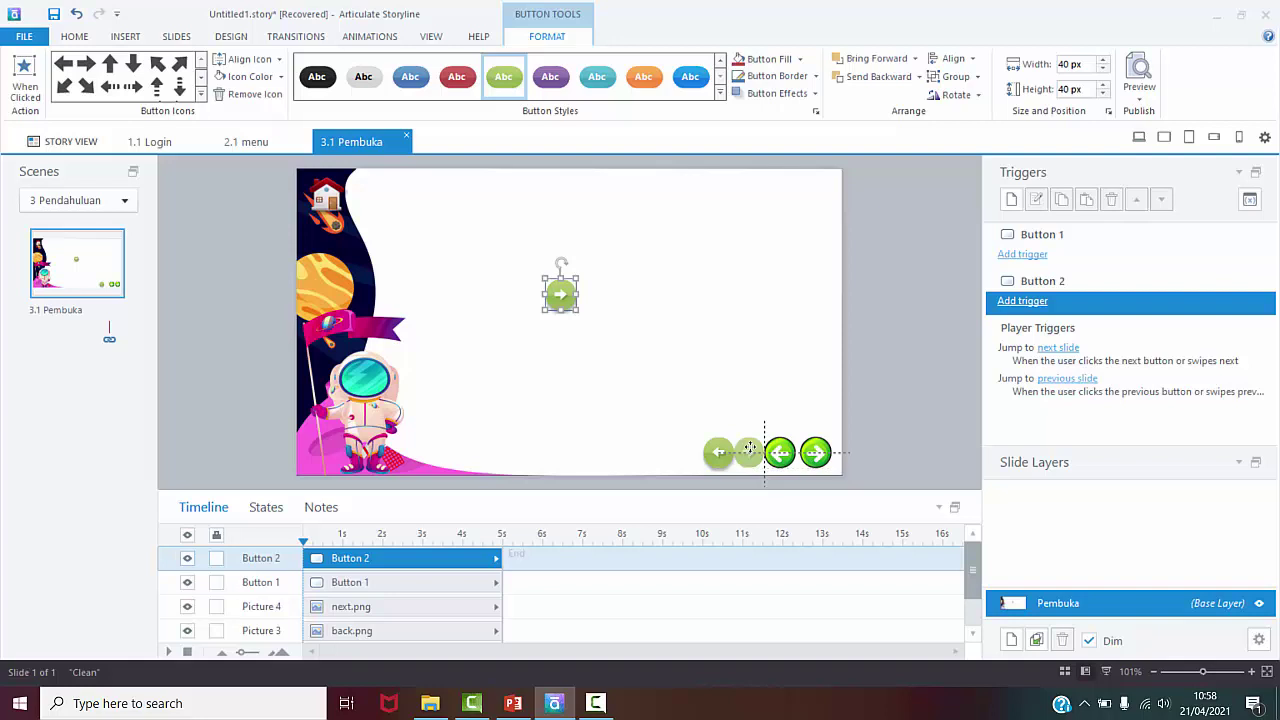
Step: Shift both arrow buttons further left together, away from the arrow pictures, and delete them
drag(659, 398, 688, 453)
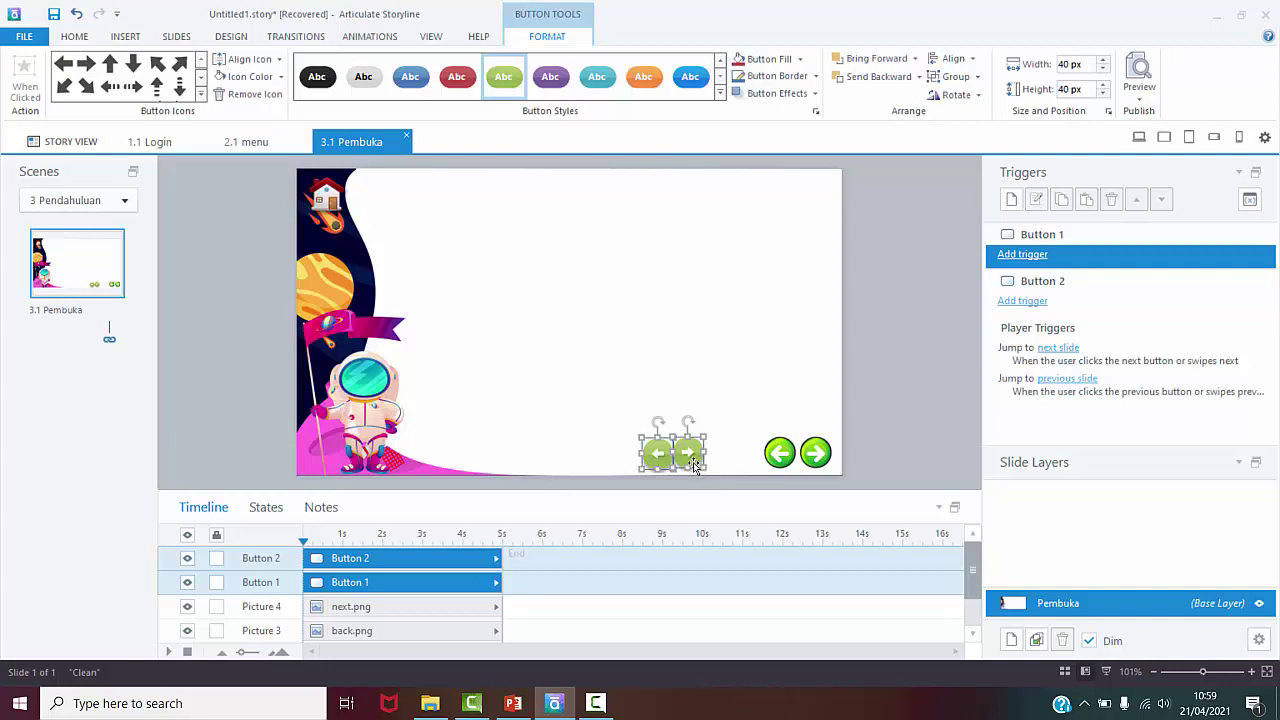
key(Delete)
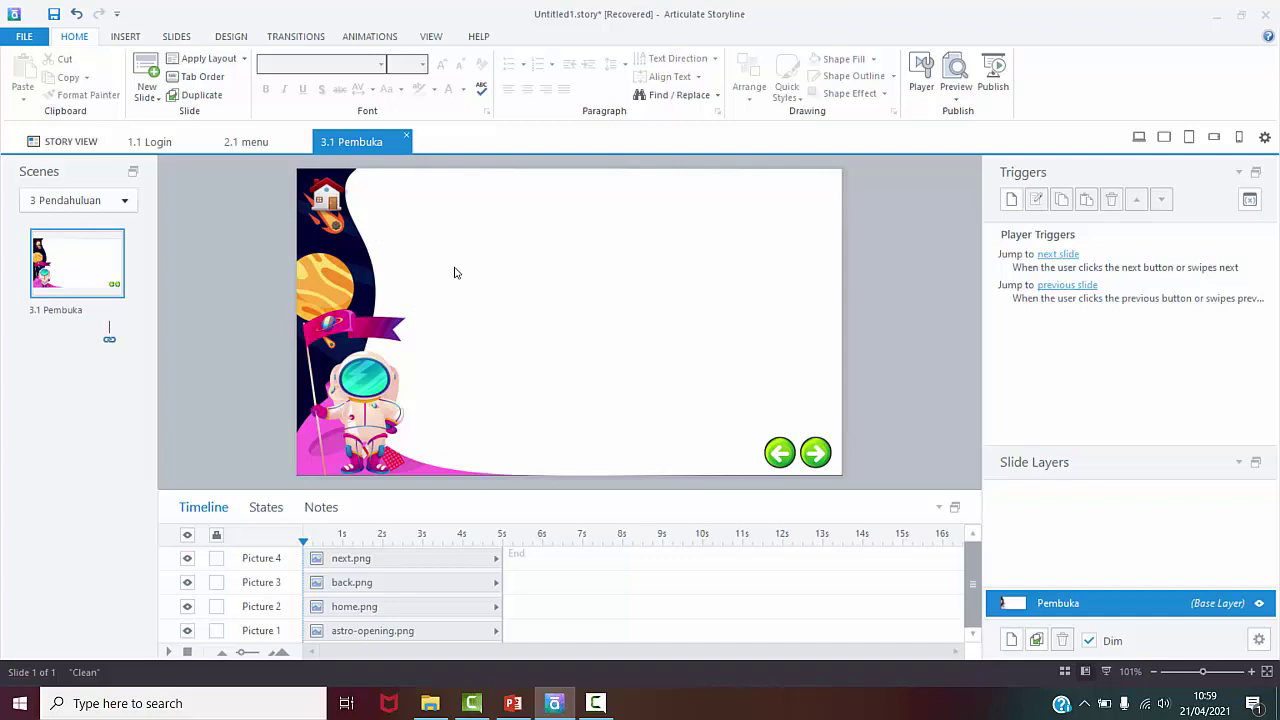
Step: Start a trigger for the home picture that jumps to scene 2 Home when the user clicks it
click(324, 194)
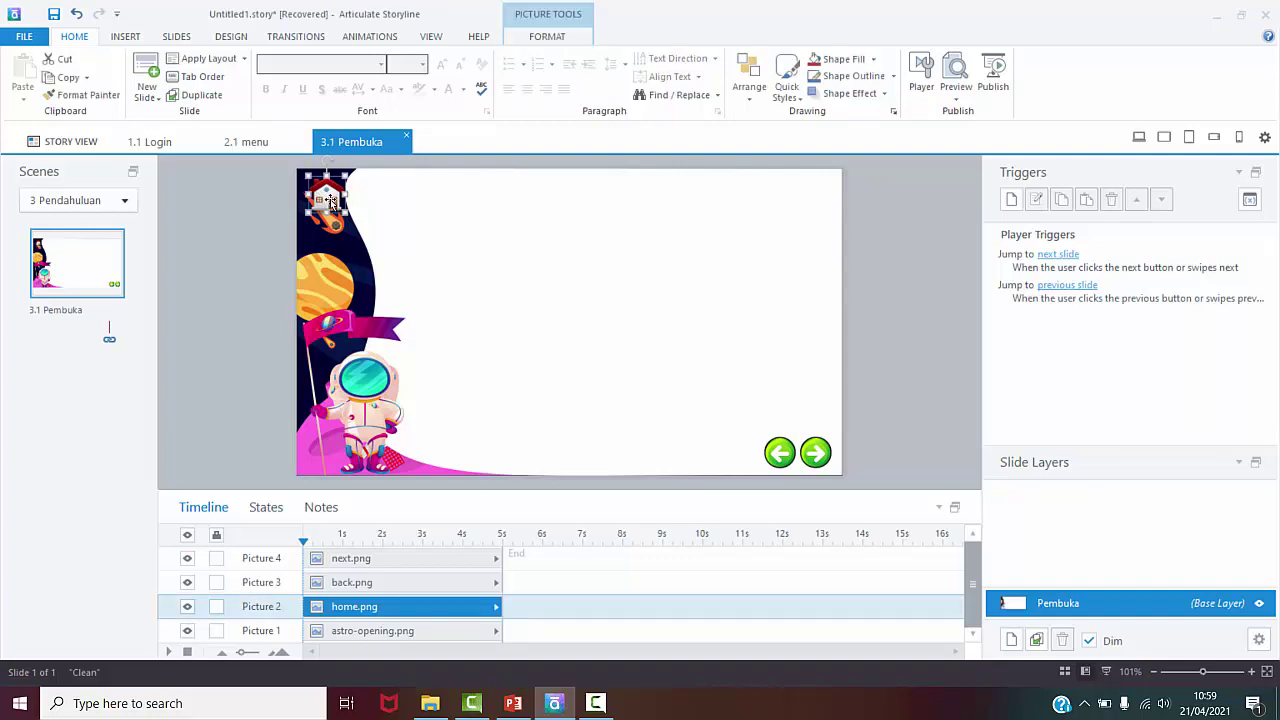
click(1011, 201)
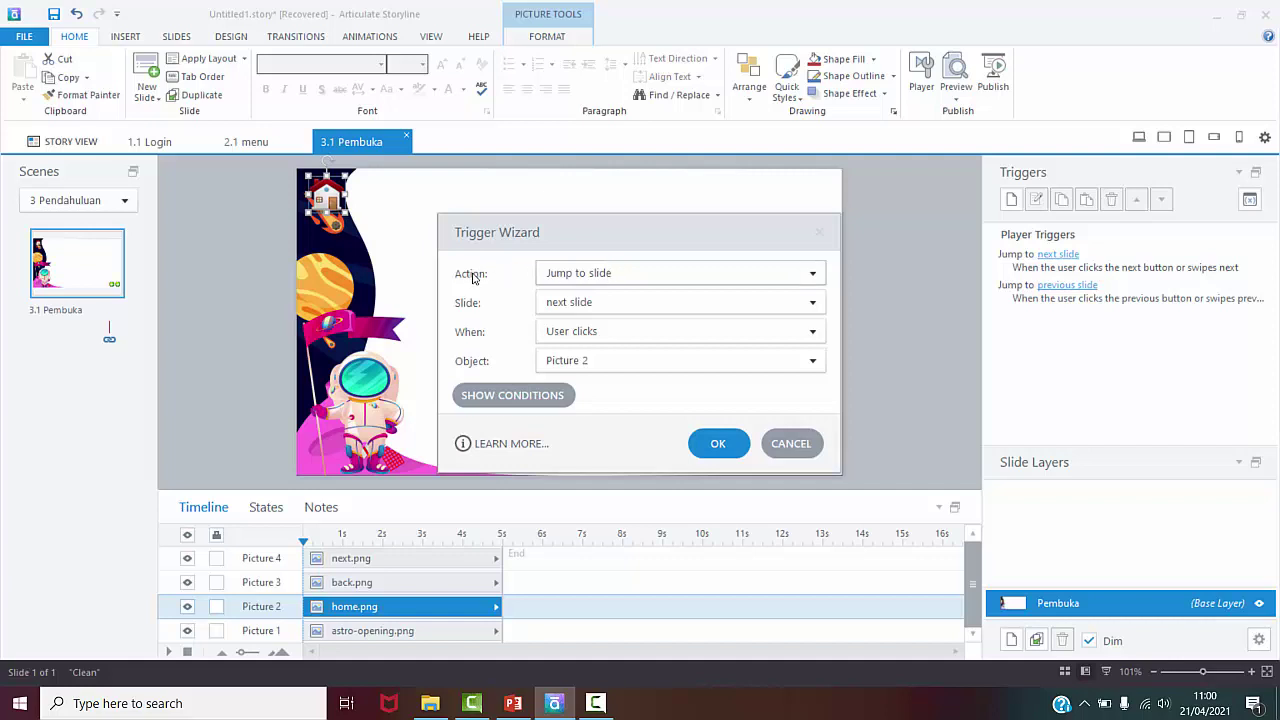
click(604, 278)
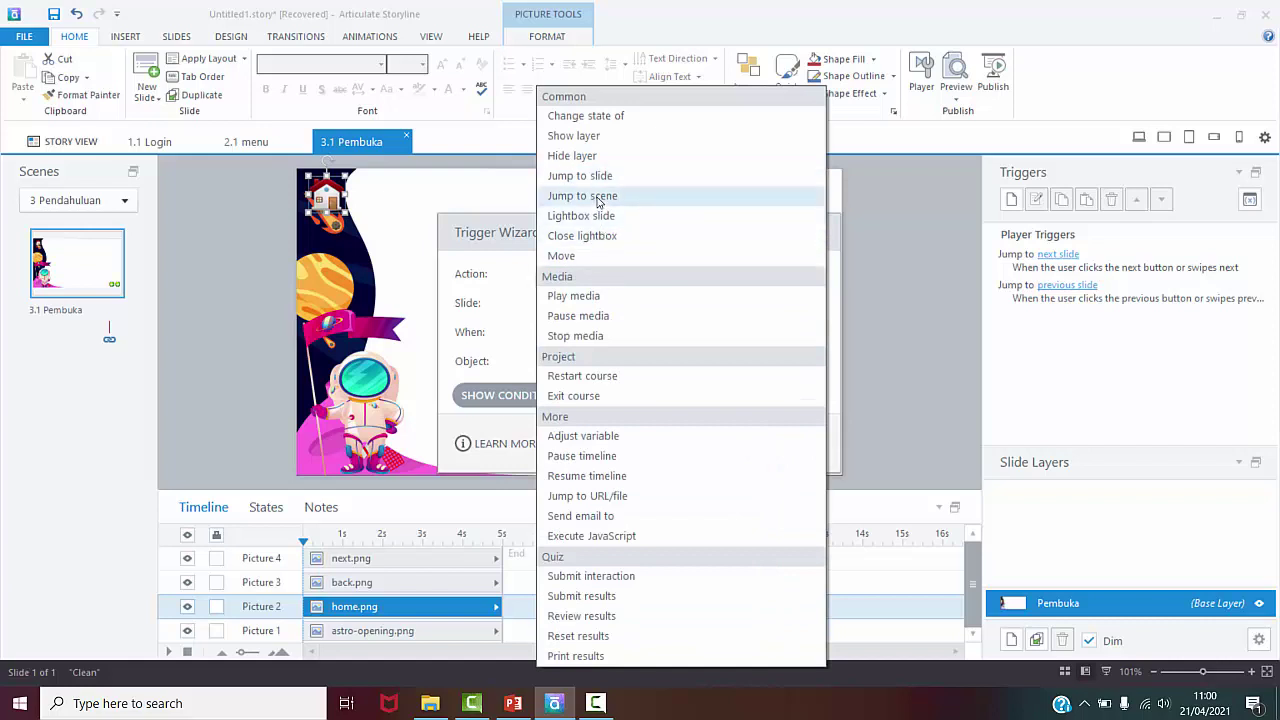
click(600, 200)
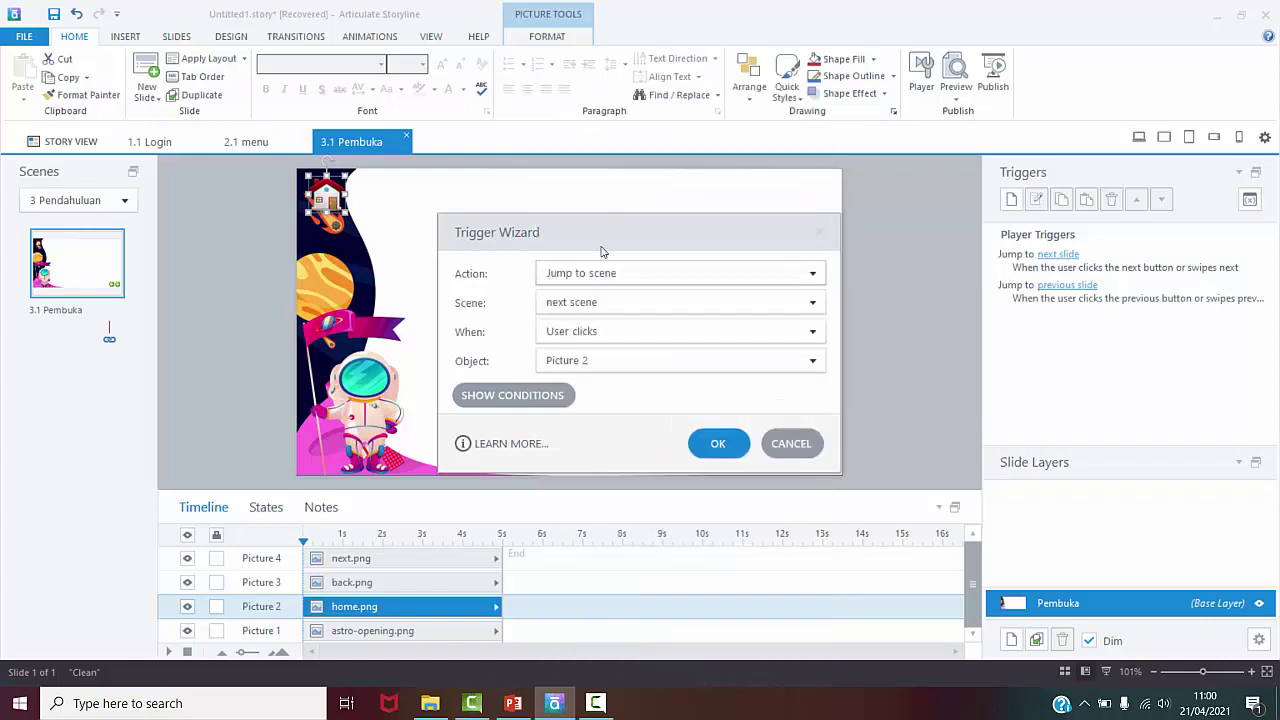
click(591, 305)
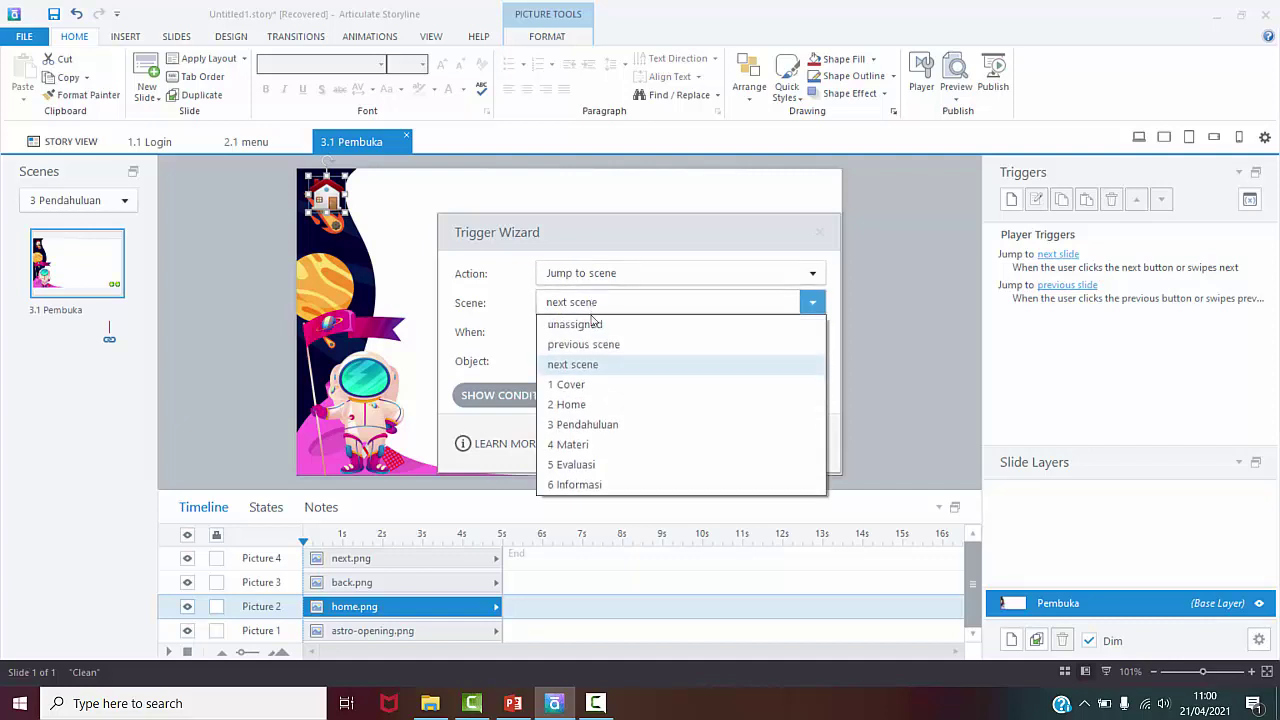
click(567, 405)
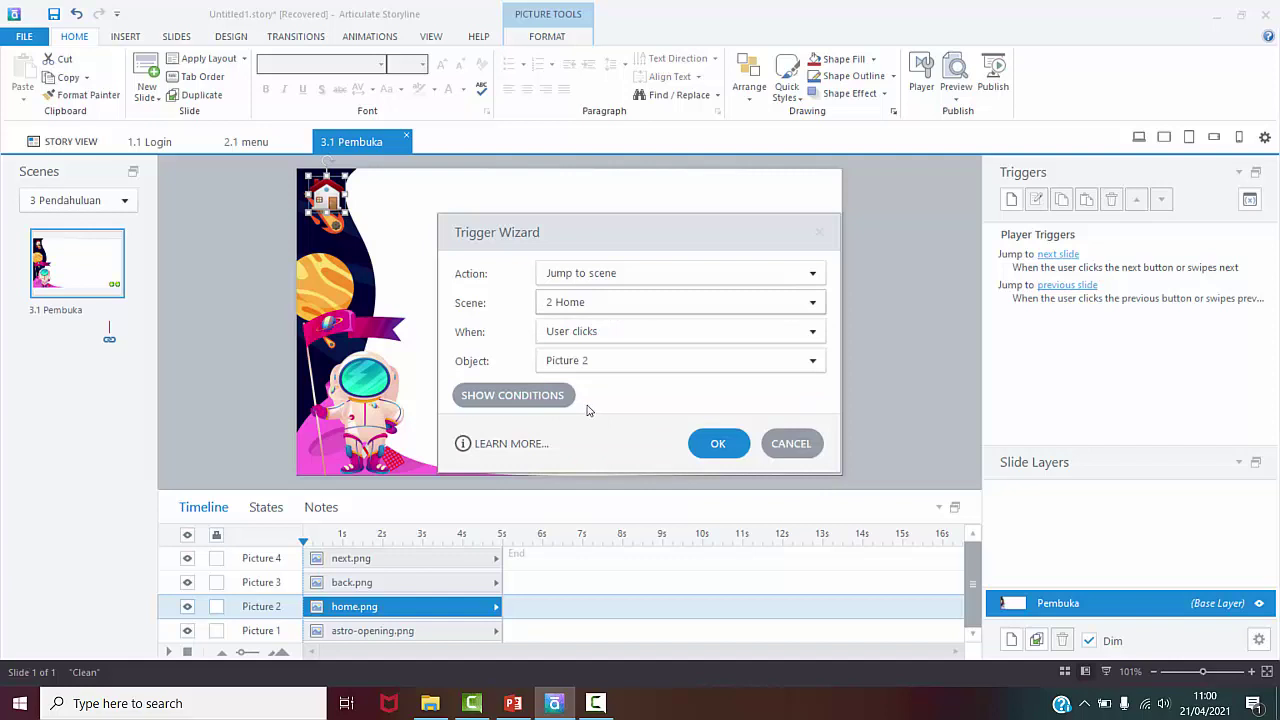
Step: Try the Jump to slide action with slide 2.1 menu as the home picture trigger's target
click(607, 278)
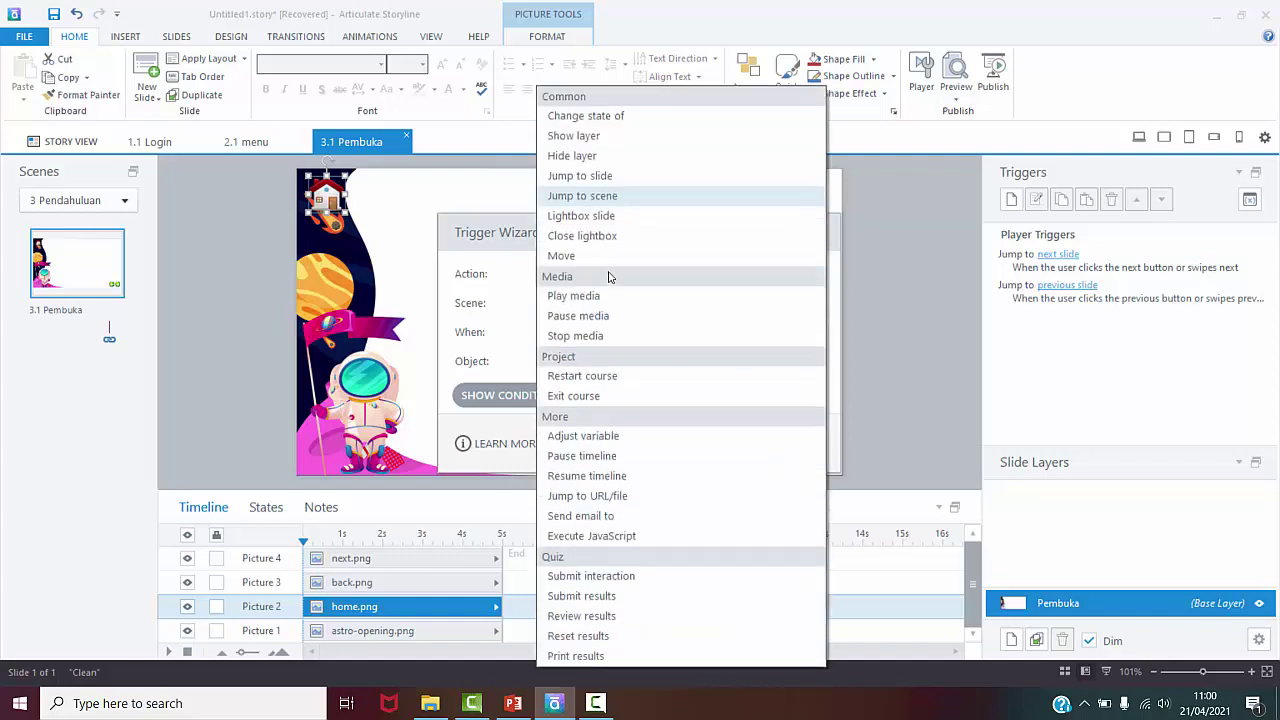
click(600, 178)
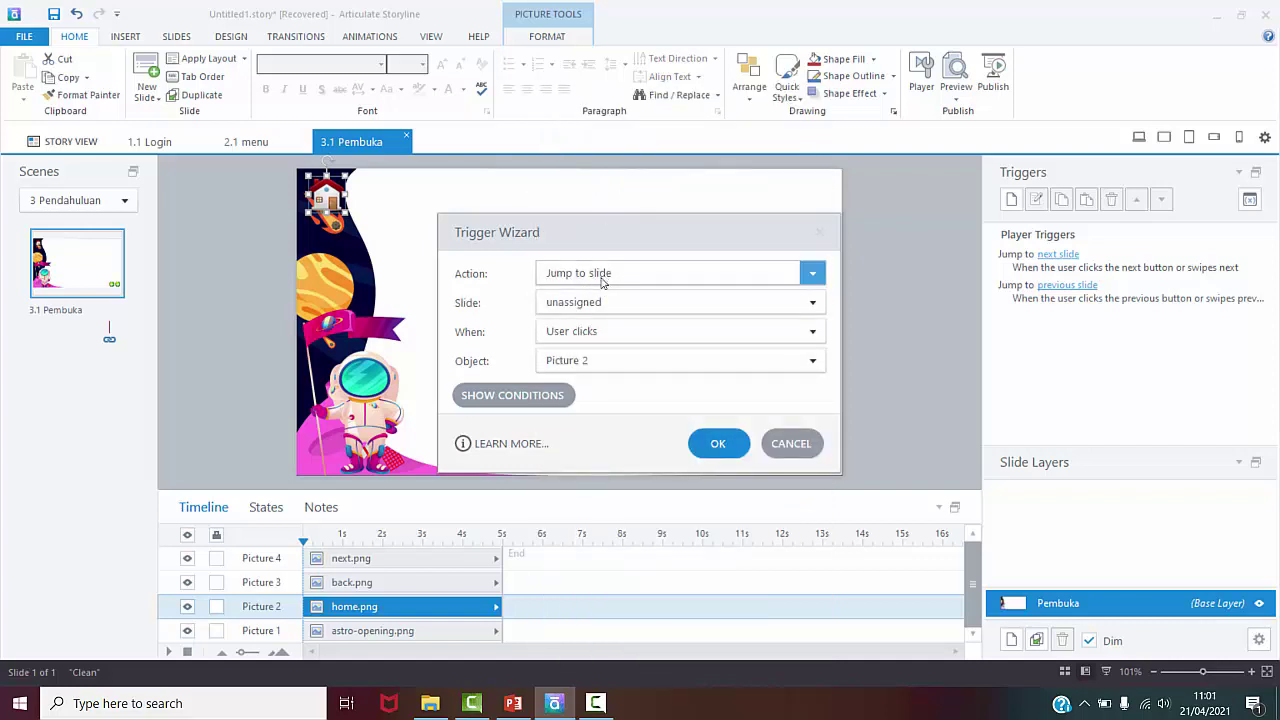
click(610, 306)
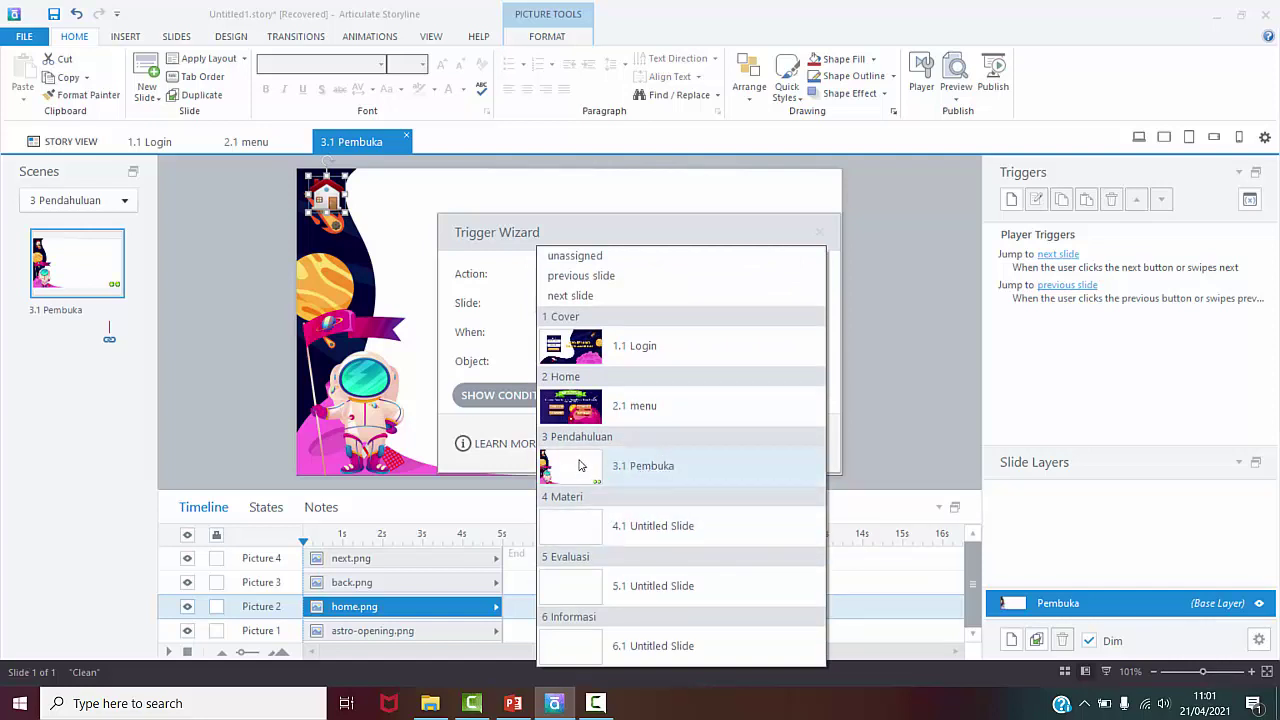
click(627, 413)
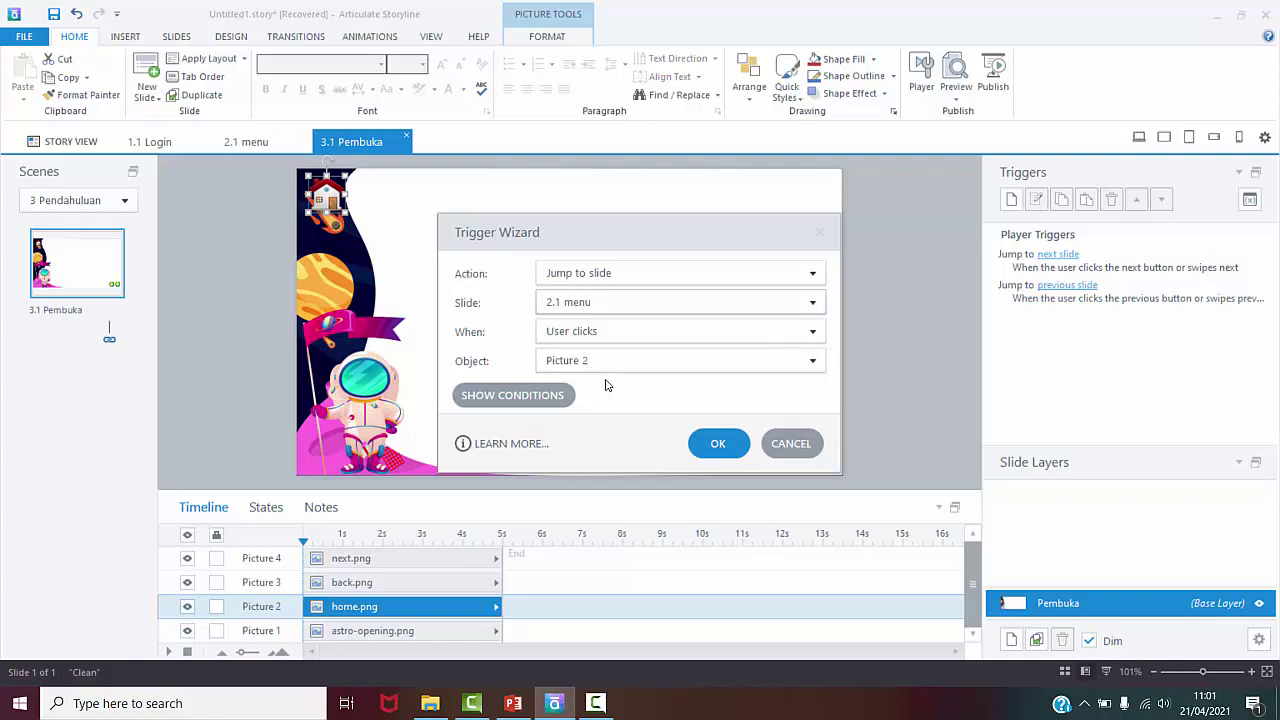
Step: Set the home picture's trigger to Jump to scene with 2 Home as the target, and save it
click(617, 274)
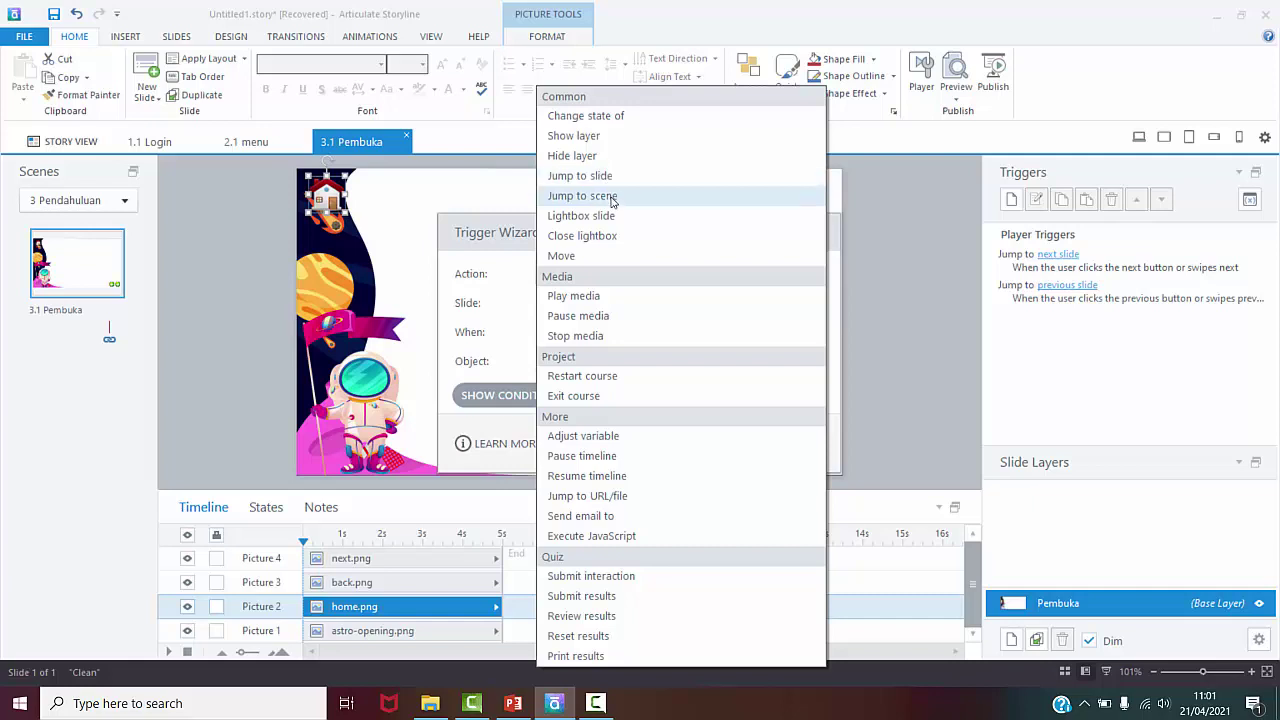
click(613, 199)
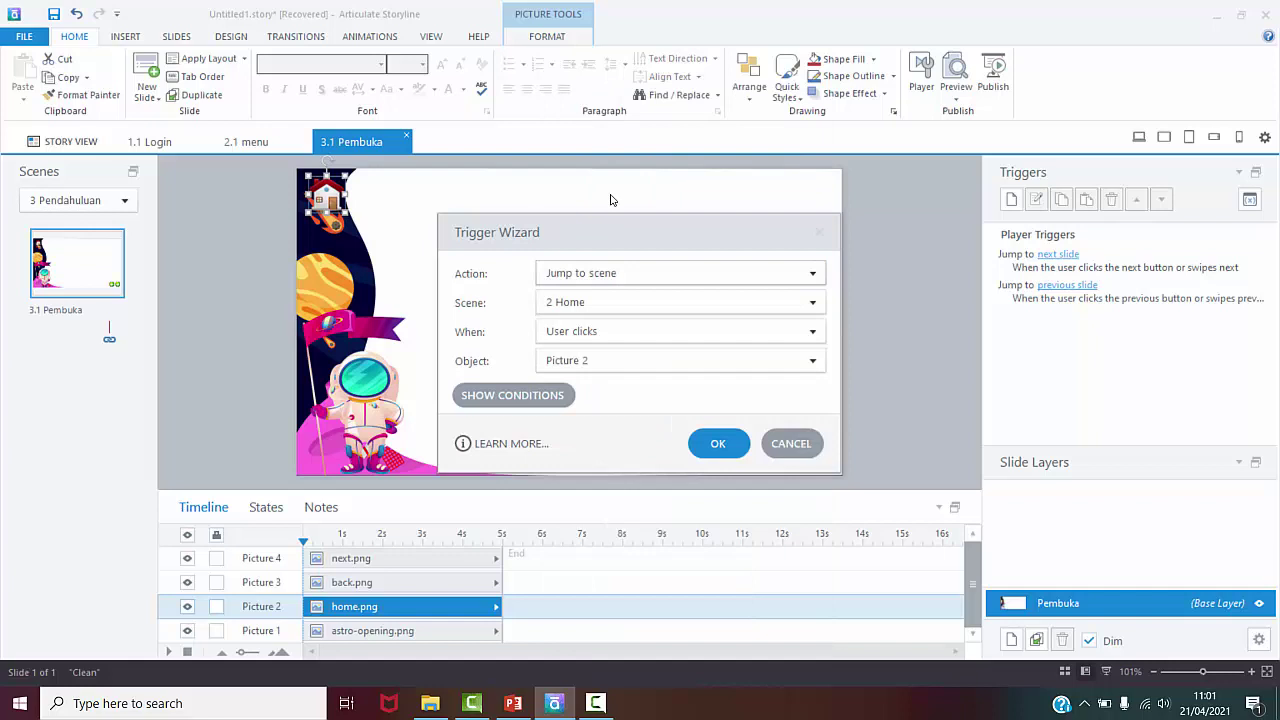
click(591, 309)
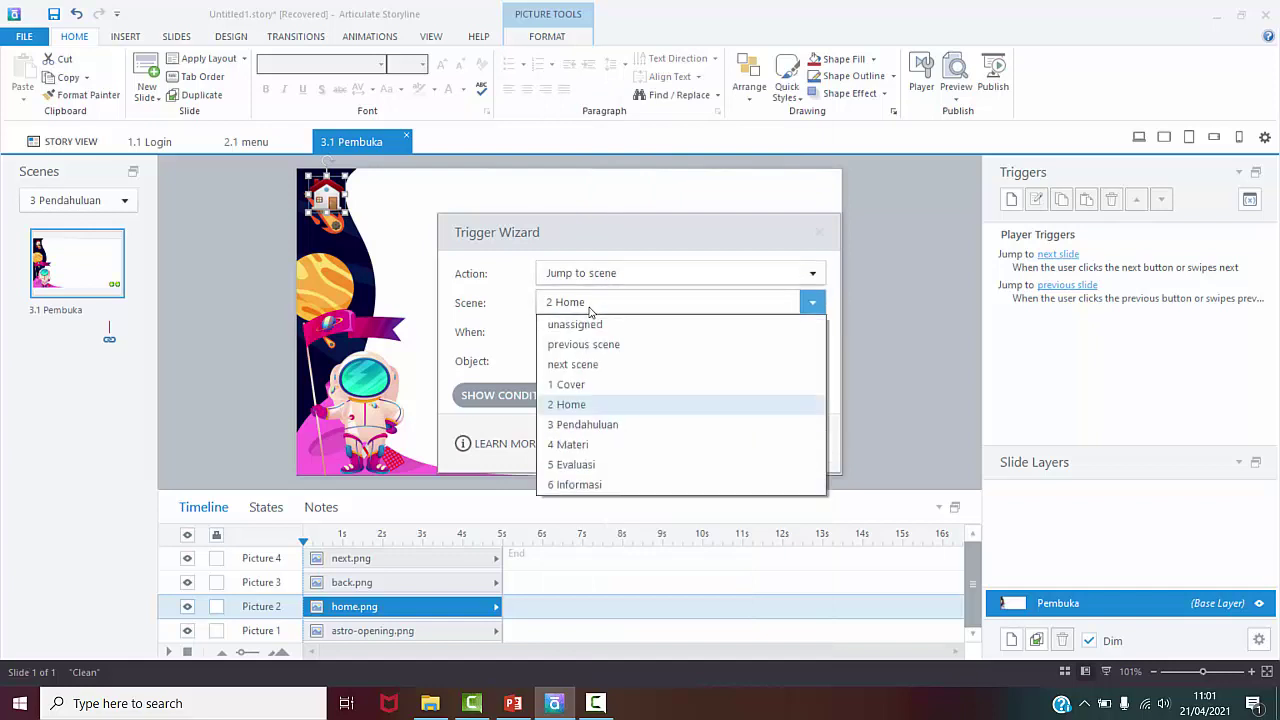
click(599, 401)
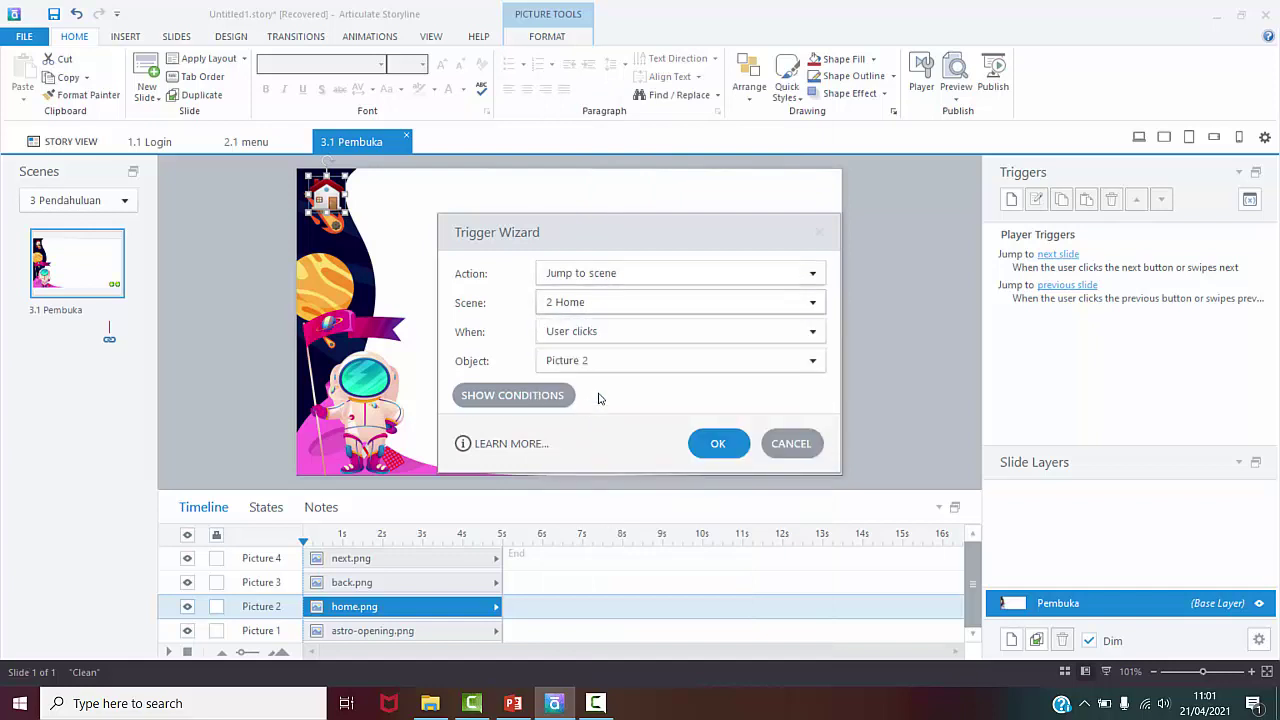
click(719, 446)
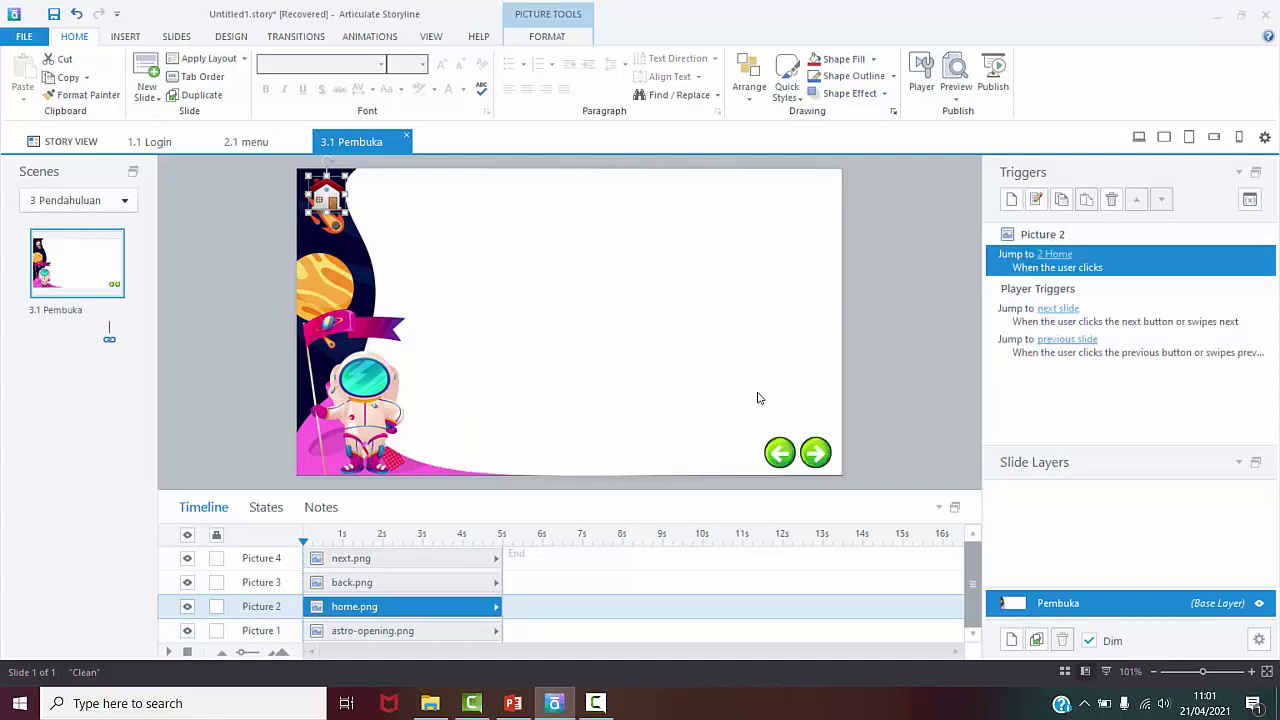
Step: Give the back arrow picture a trigger that jumps to the previous slide when the user clicks it
click(779, 458)
click(819, 451)
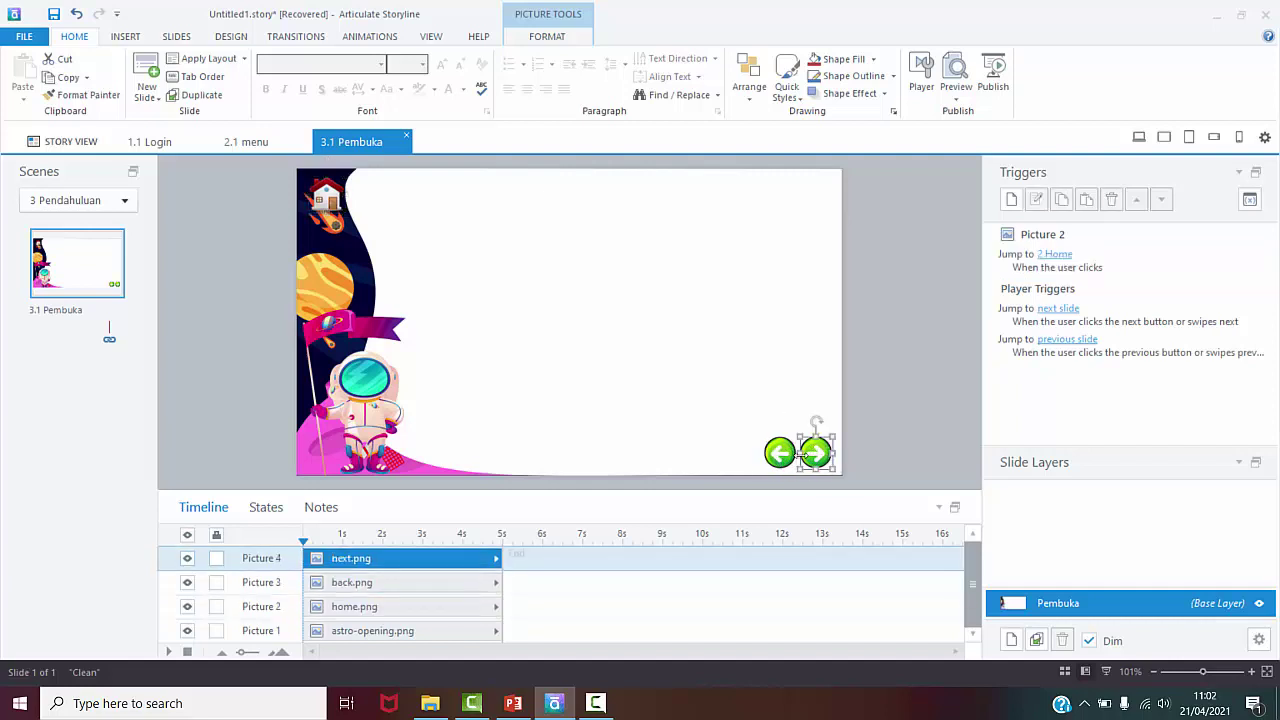
click(779, 453)
click(818, 458)
click(780, 453)
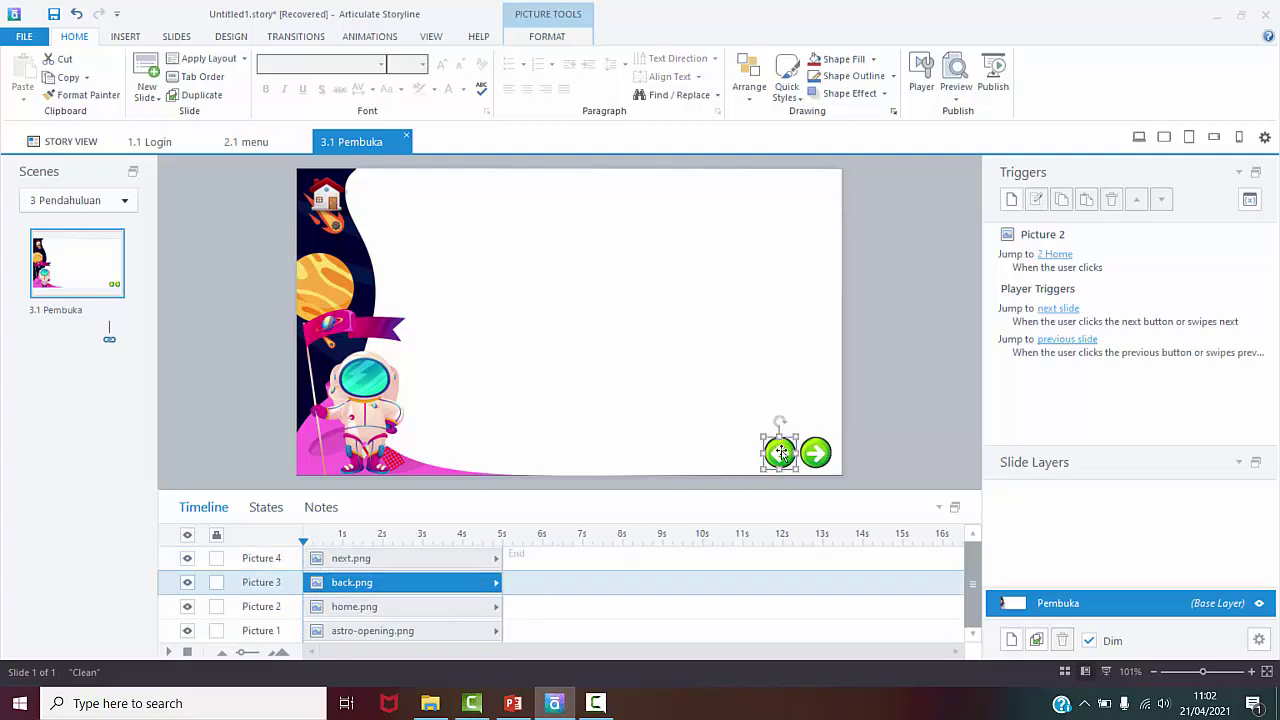
click(1010, 201)
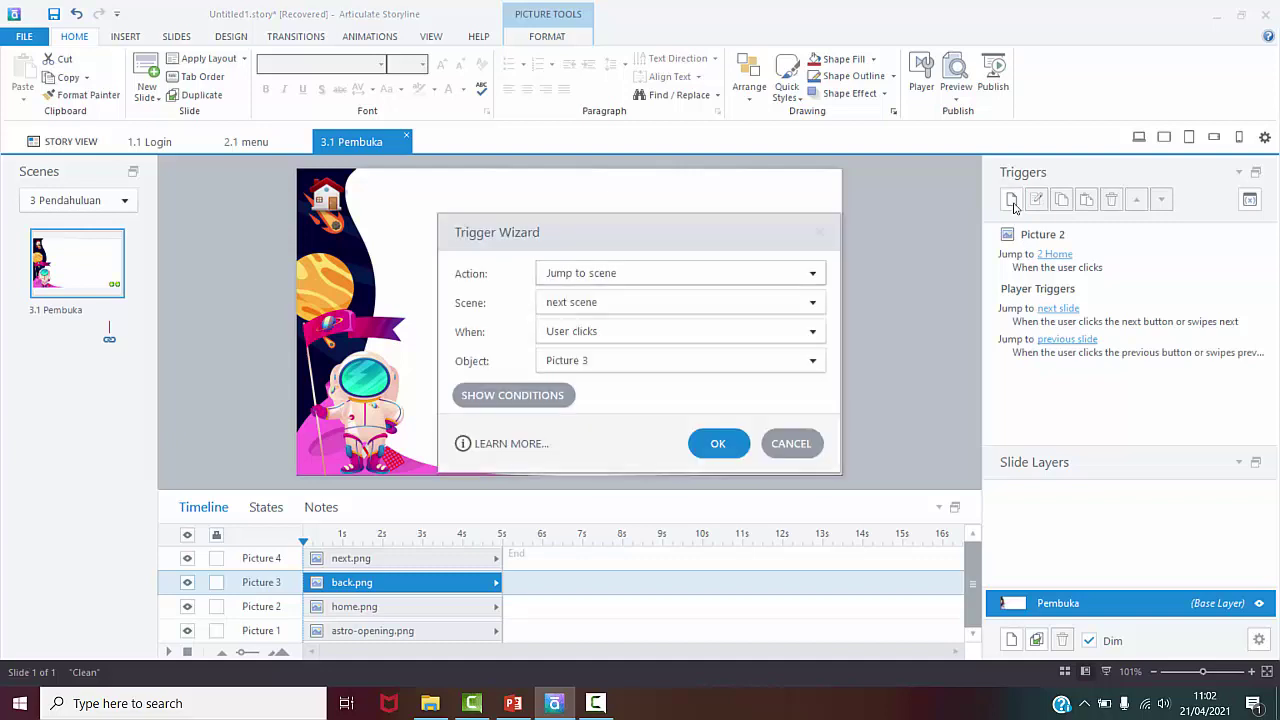
click(637, 276)
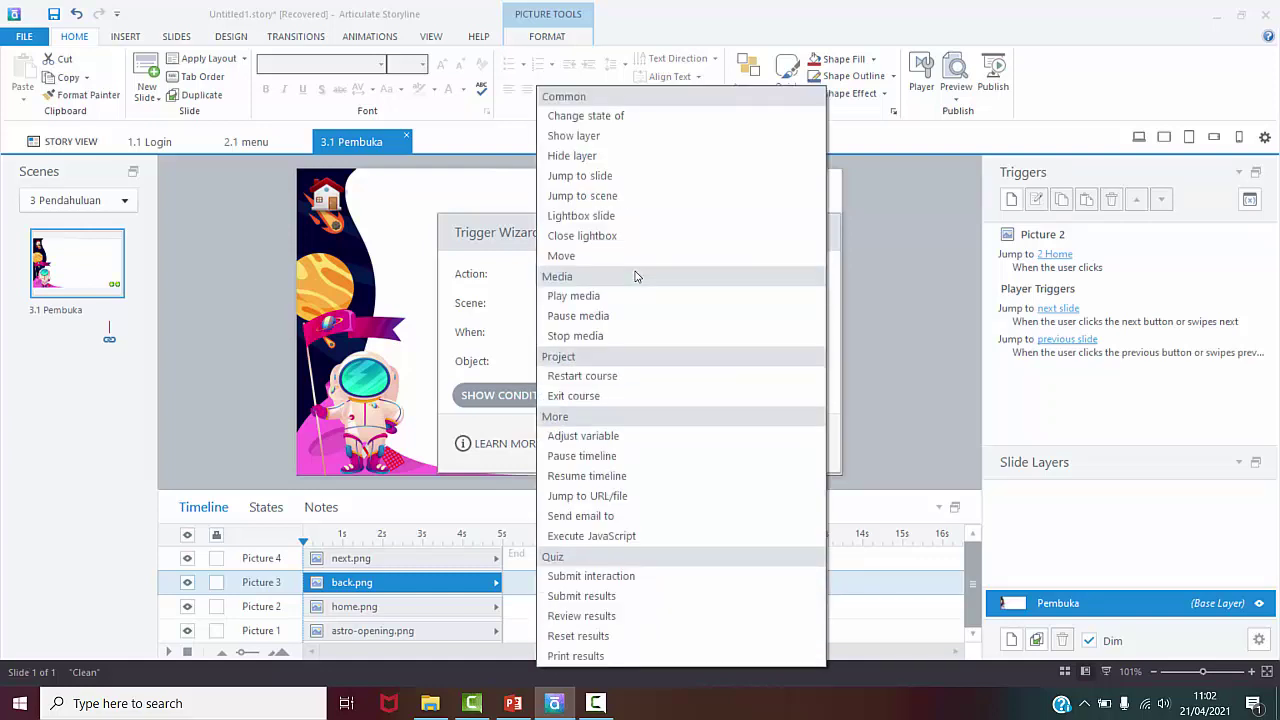
click(606, 177)
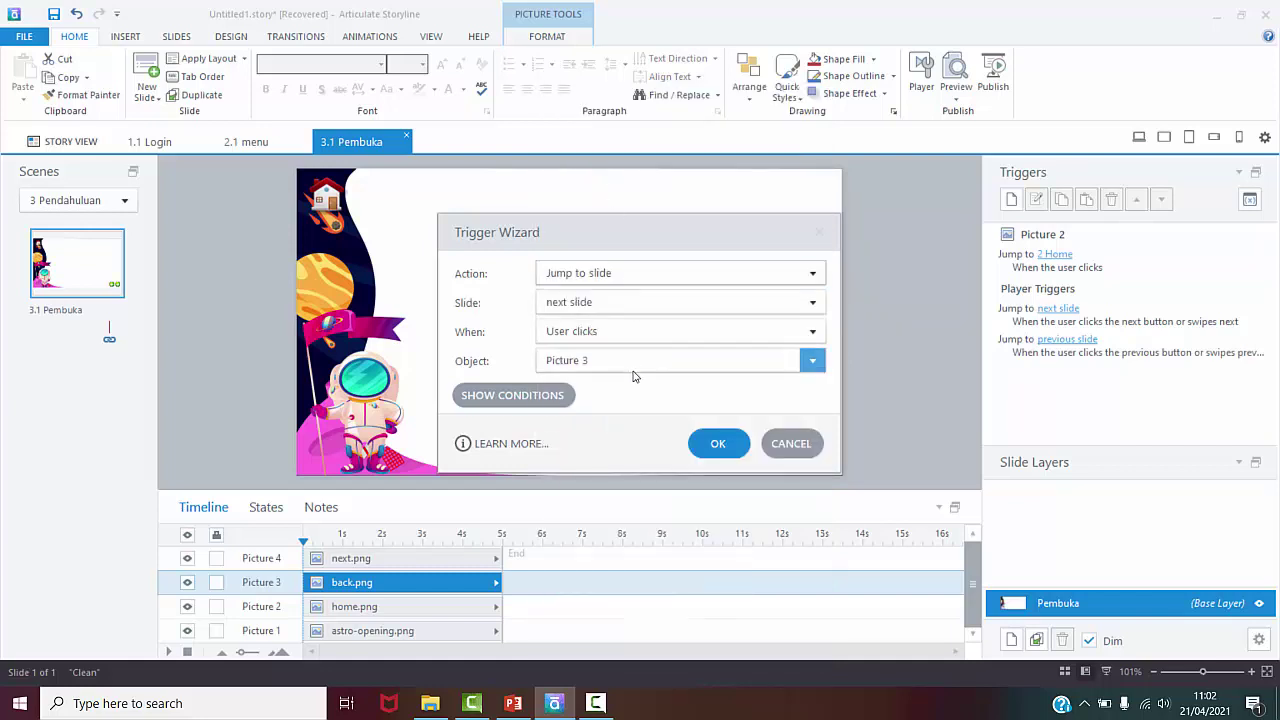
click(590, 305)
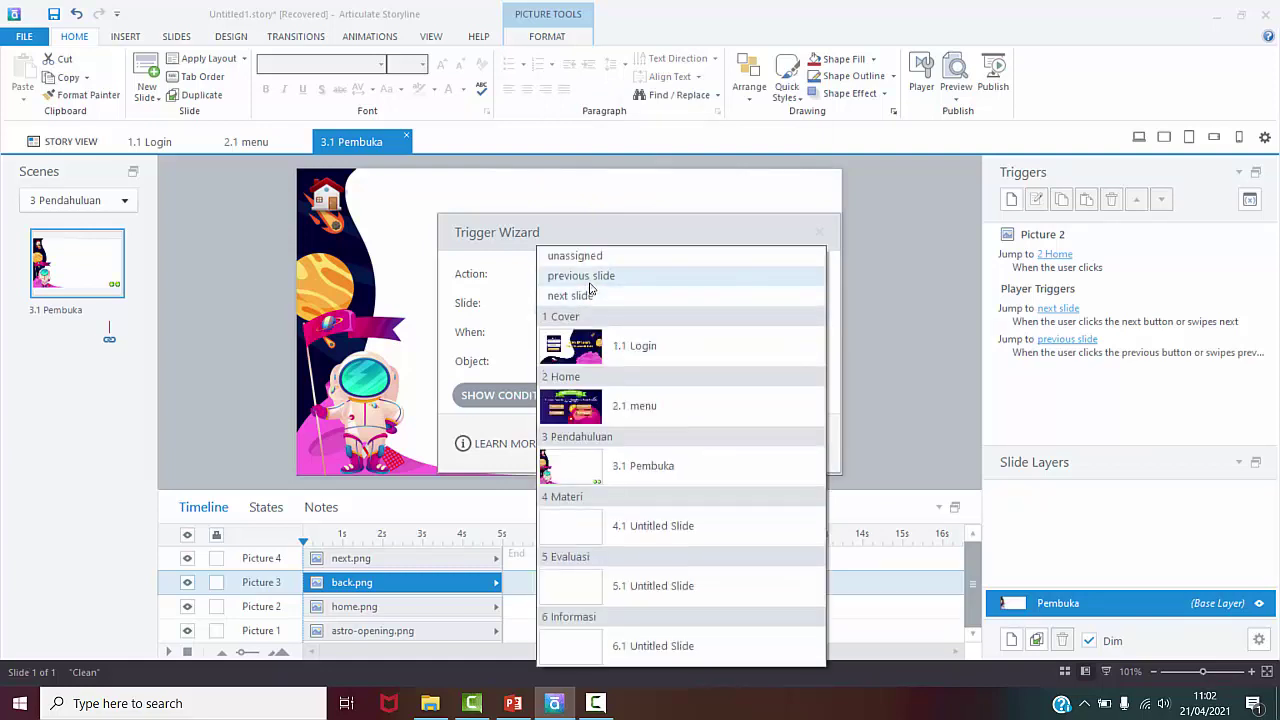
click(590, 287)
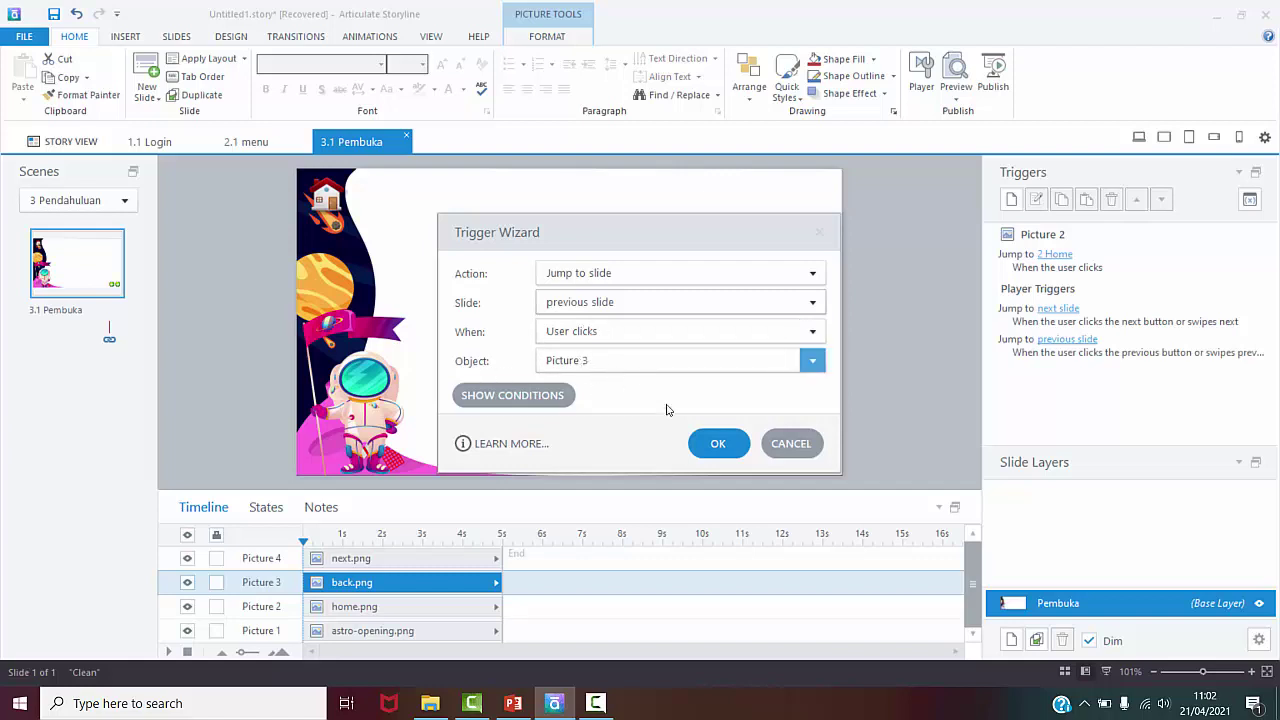
click(720, 444)
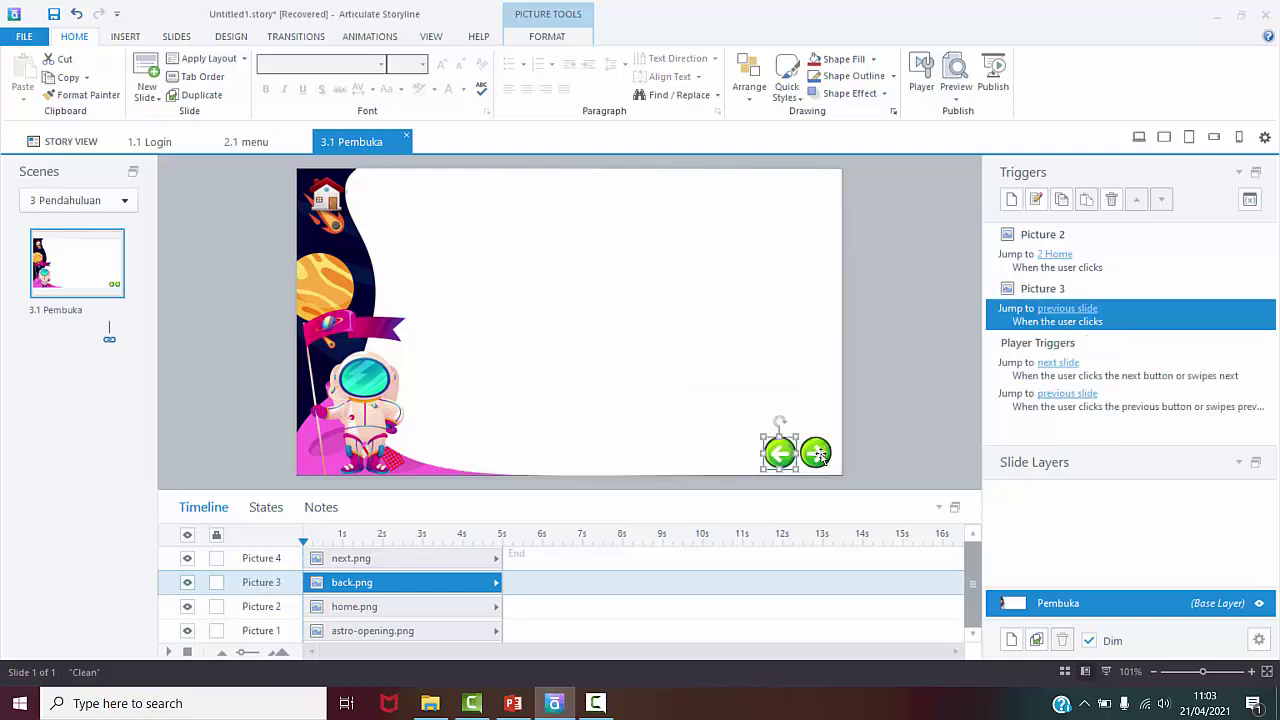
Step: Give the next arrow picture a trigger that jumps to the next slide when the user clicks it
click(818, 454)
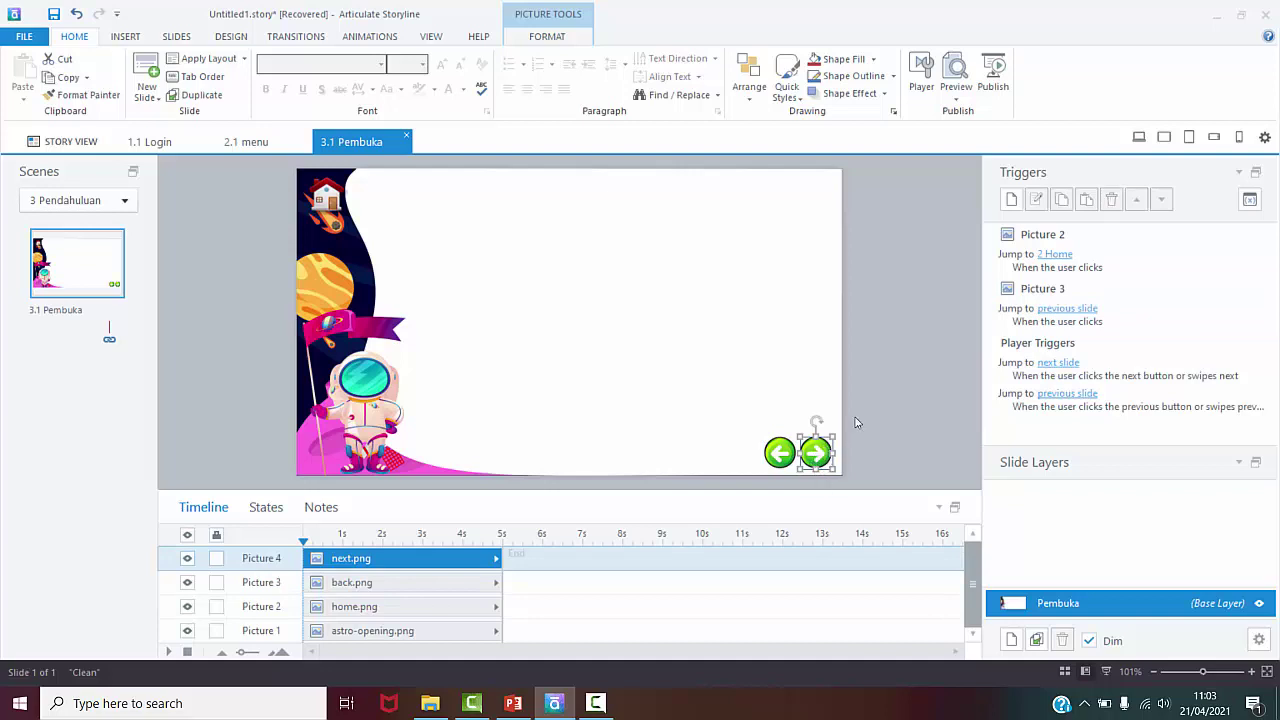
click(1011, 201)
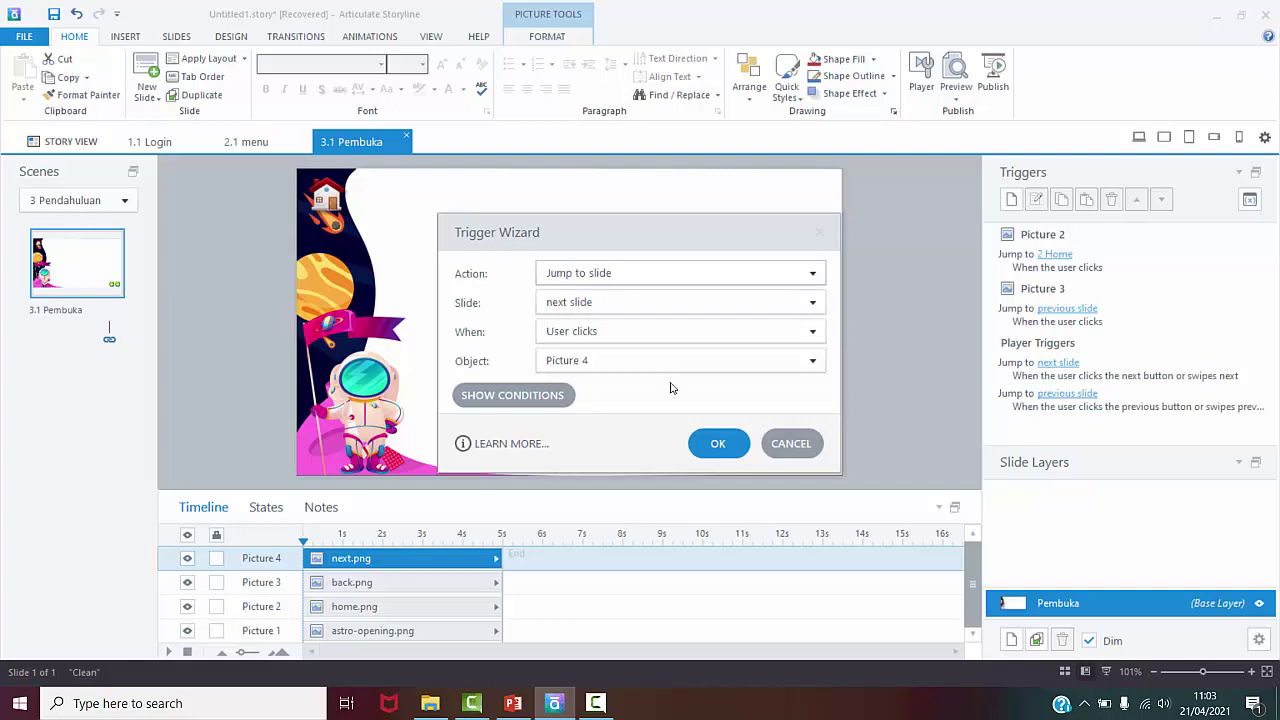
click(721, 443)
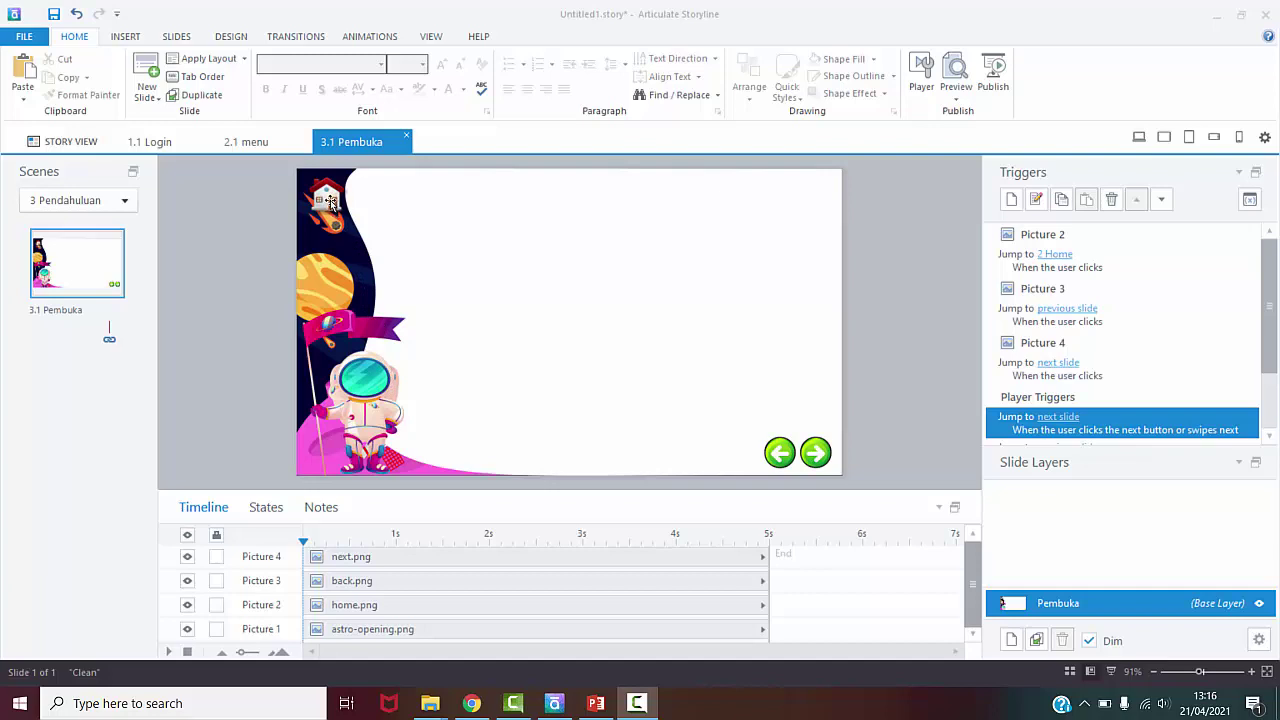
Step: Delay the timeline start of the home picture and the astronaut picture to about 0.1 s
click(332, 203)
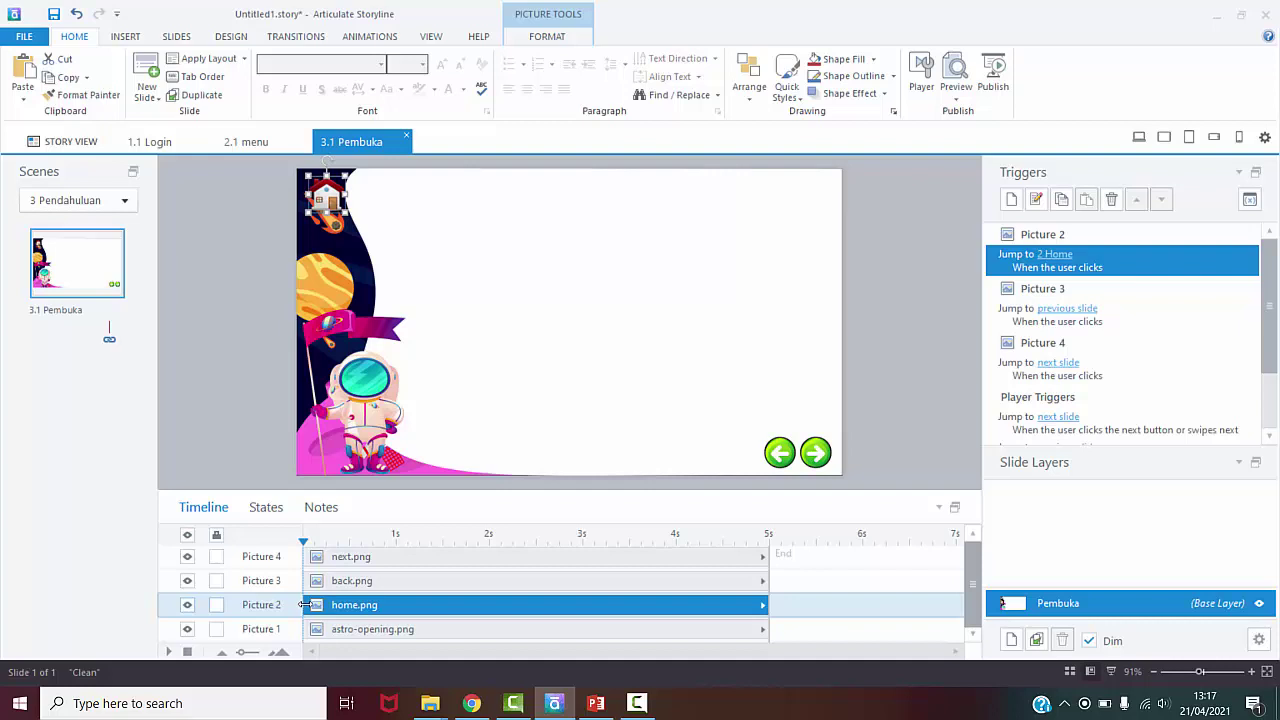
drag(304, 604, 312, 604)
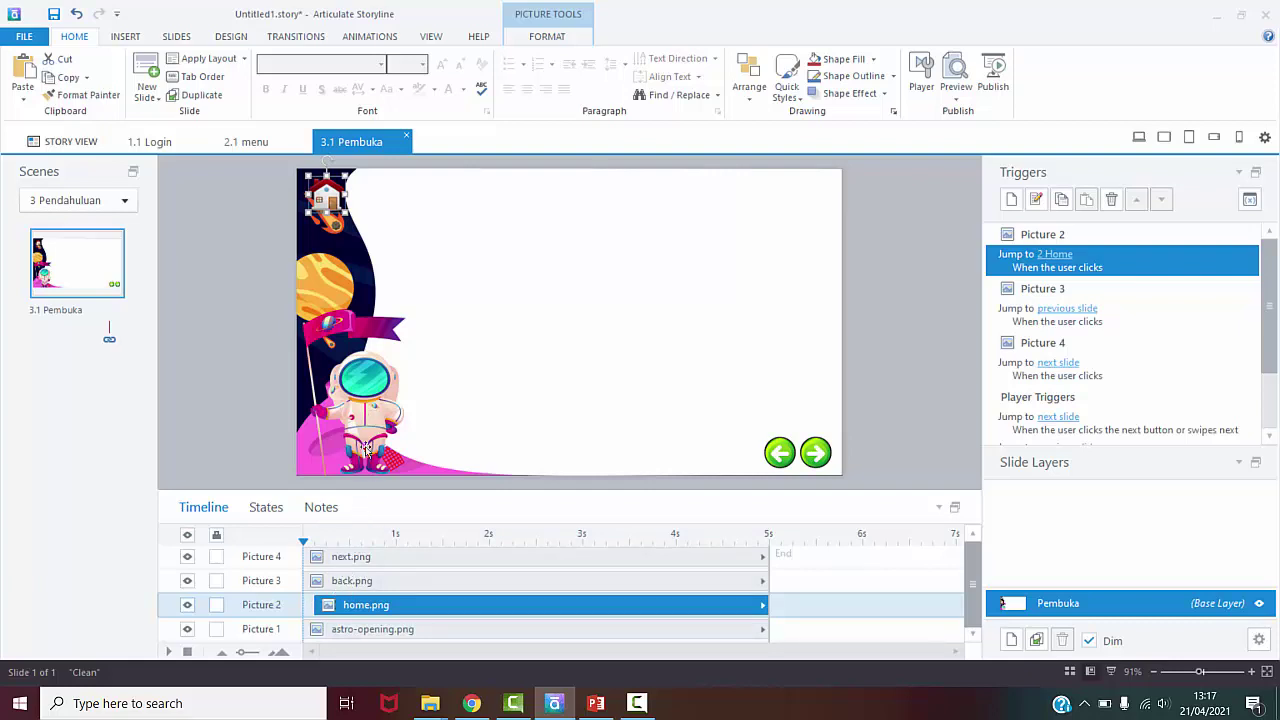
click(369, 632)
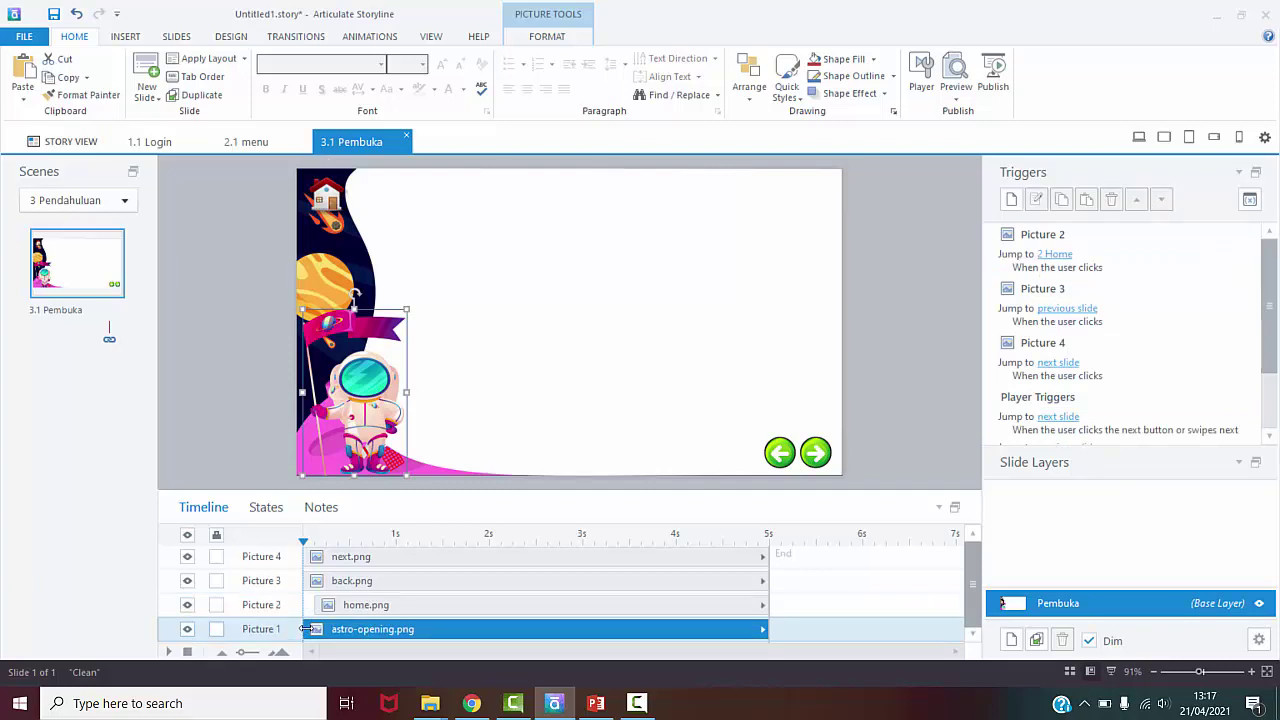
drag(305, 628, 308, 628)
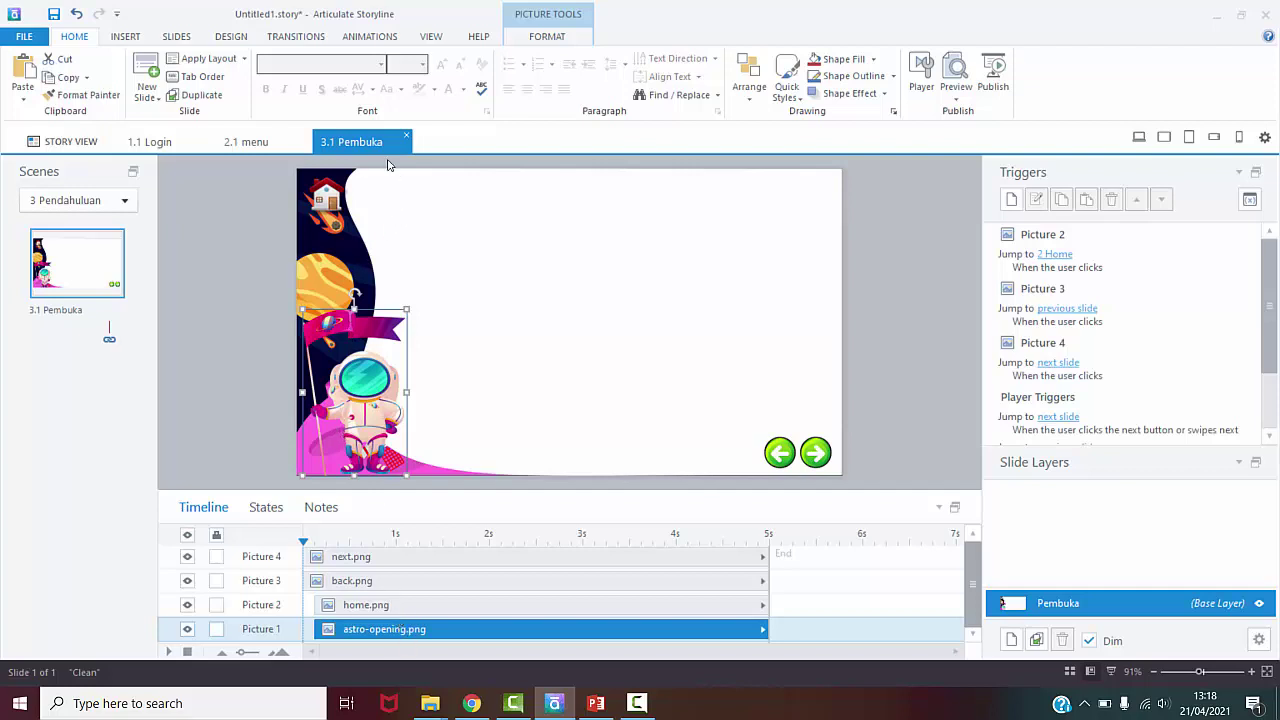
Step: Apply the Fade entrance animation to the astronaut picture and to the home picture
click(366, 38)
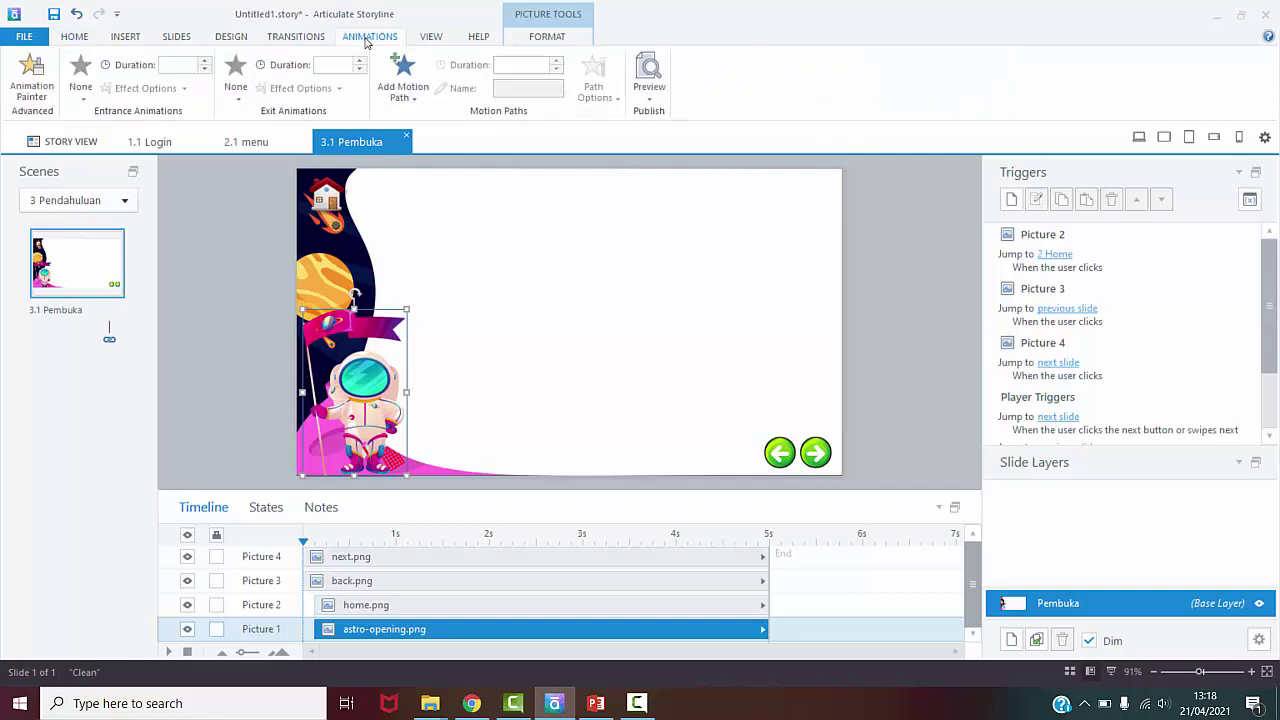
click(81, 80)
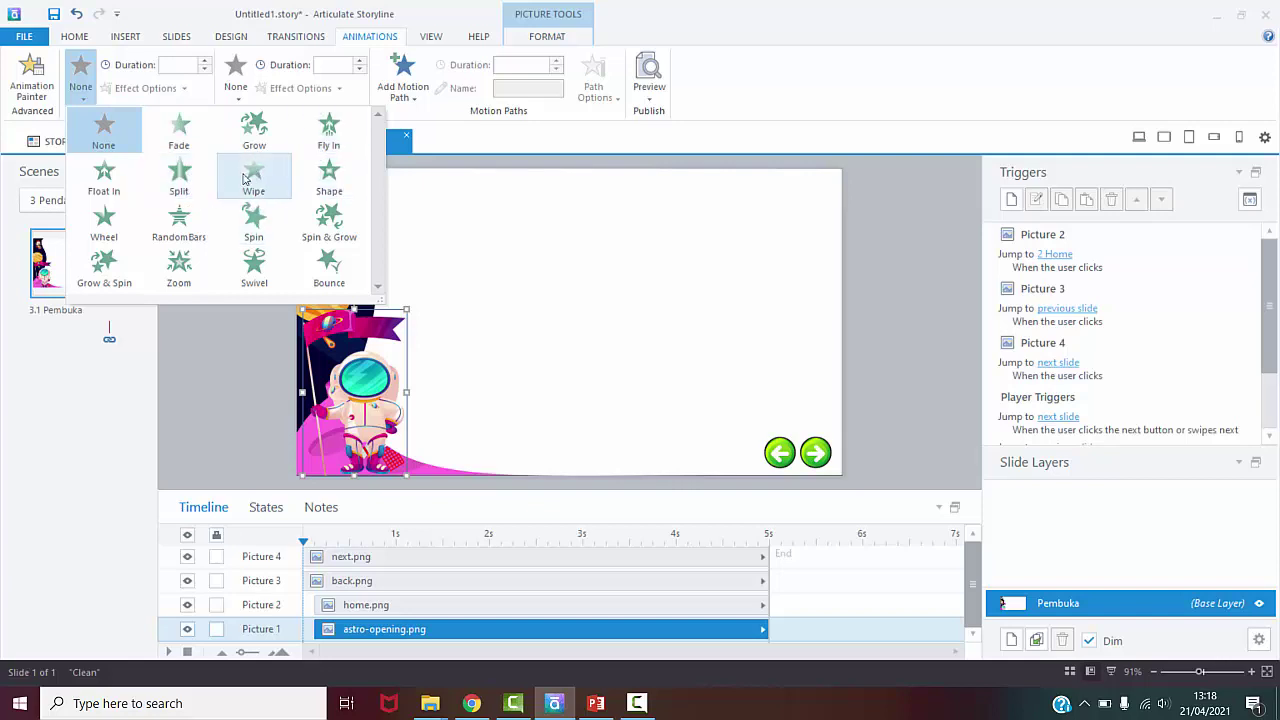
click(180, 137)
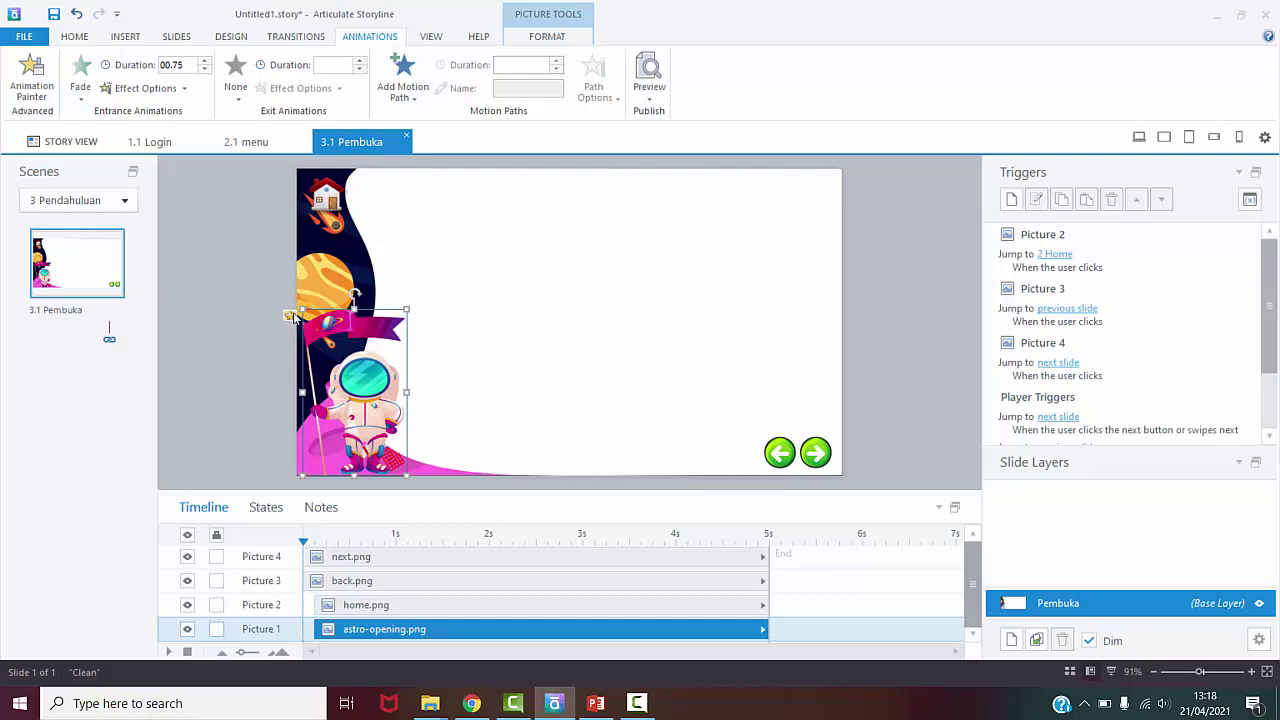
click(378, 608)
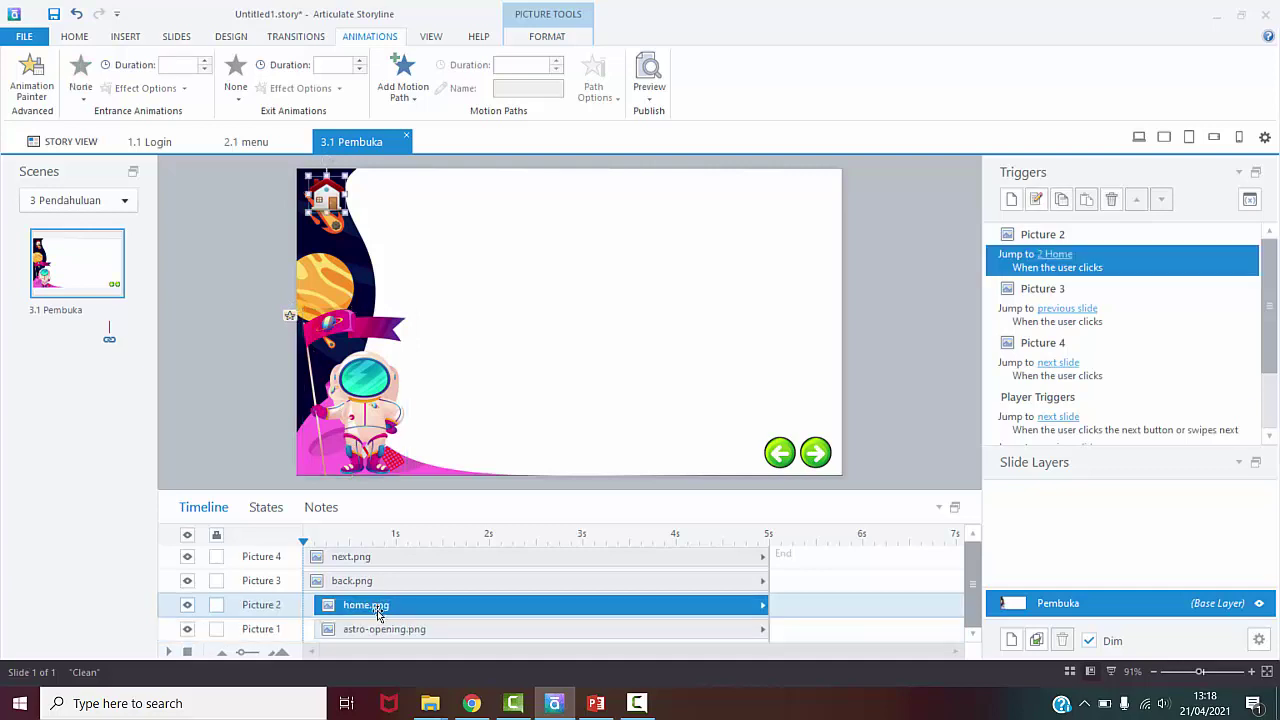
click(83, 100)
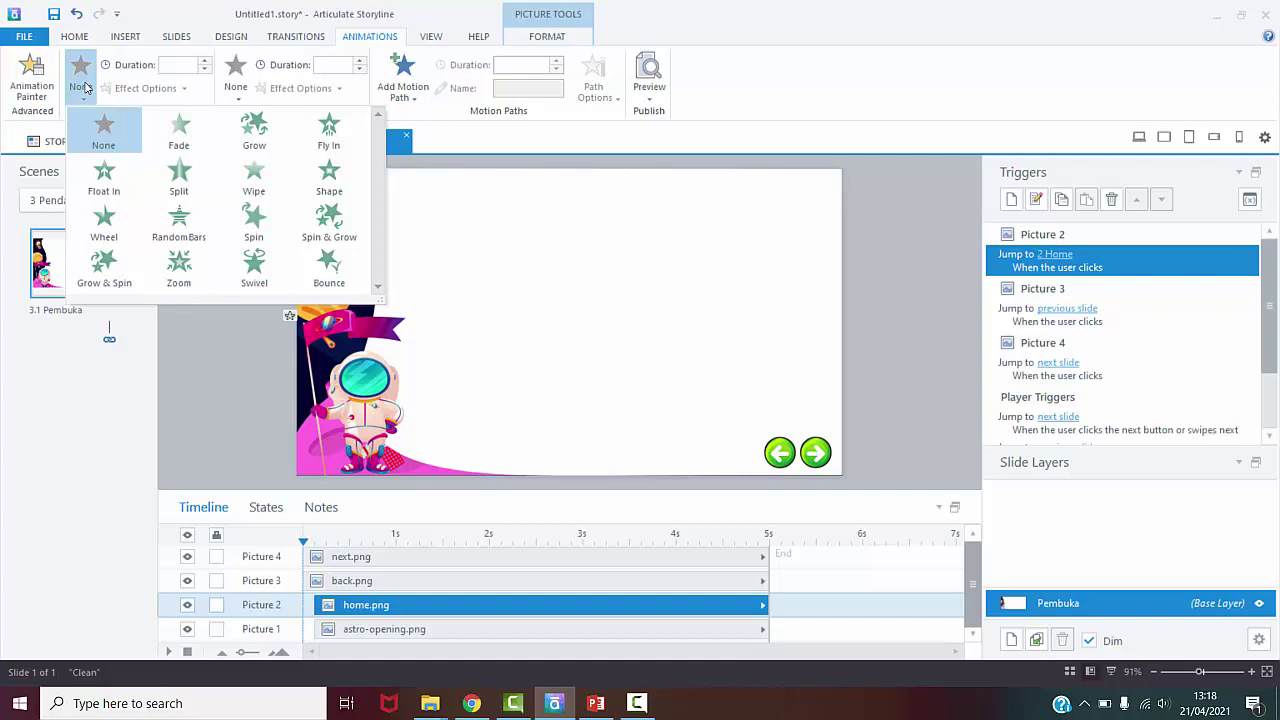
click(179, 128)
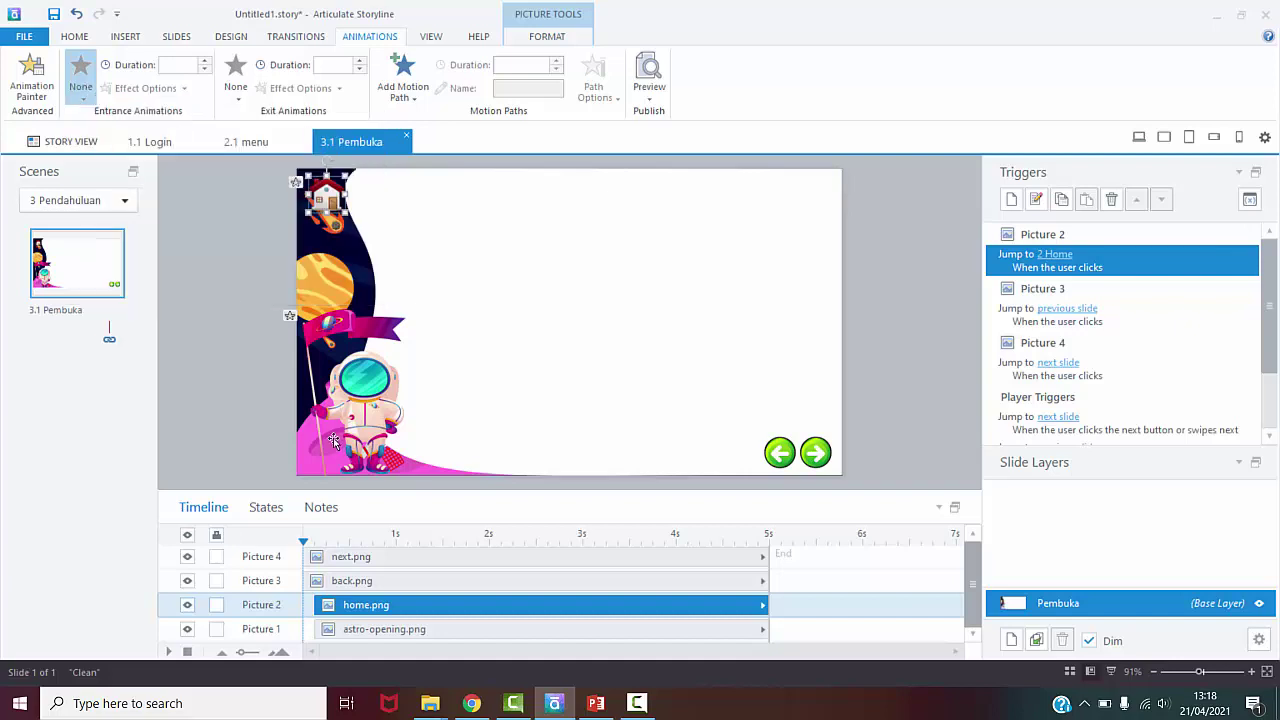
Step: Delay the back arrow picture's timeline start to about 0.1 s and give it the Fade entrance animation
click(346, 585)
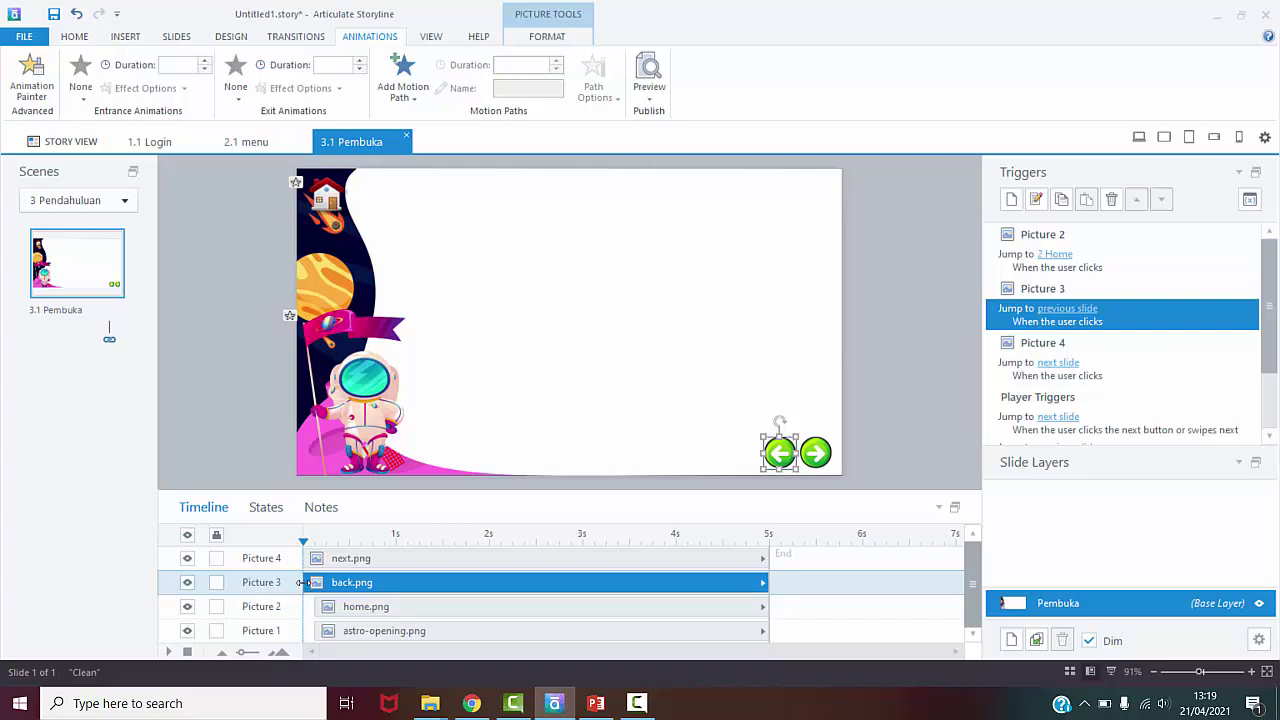
drag(304, 582, 311, 582)
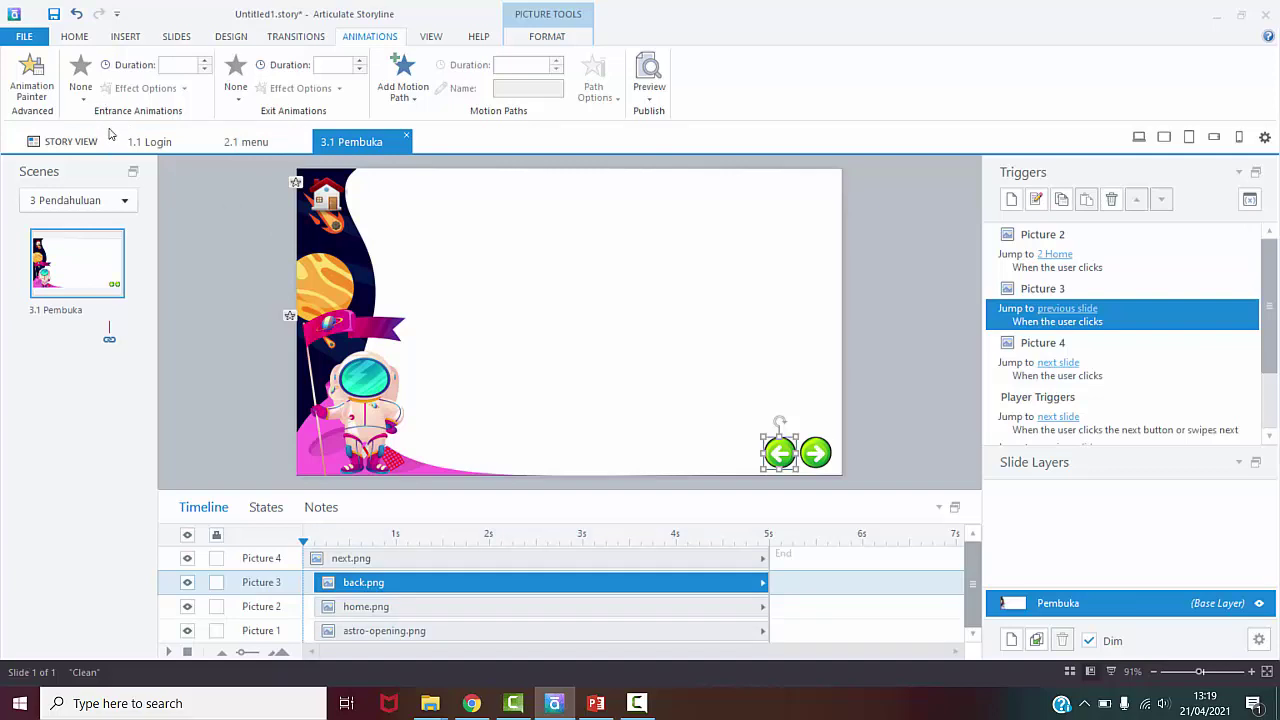
click(85, 95)
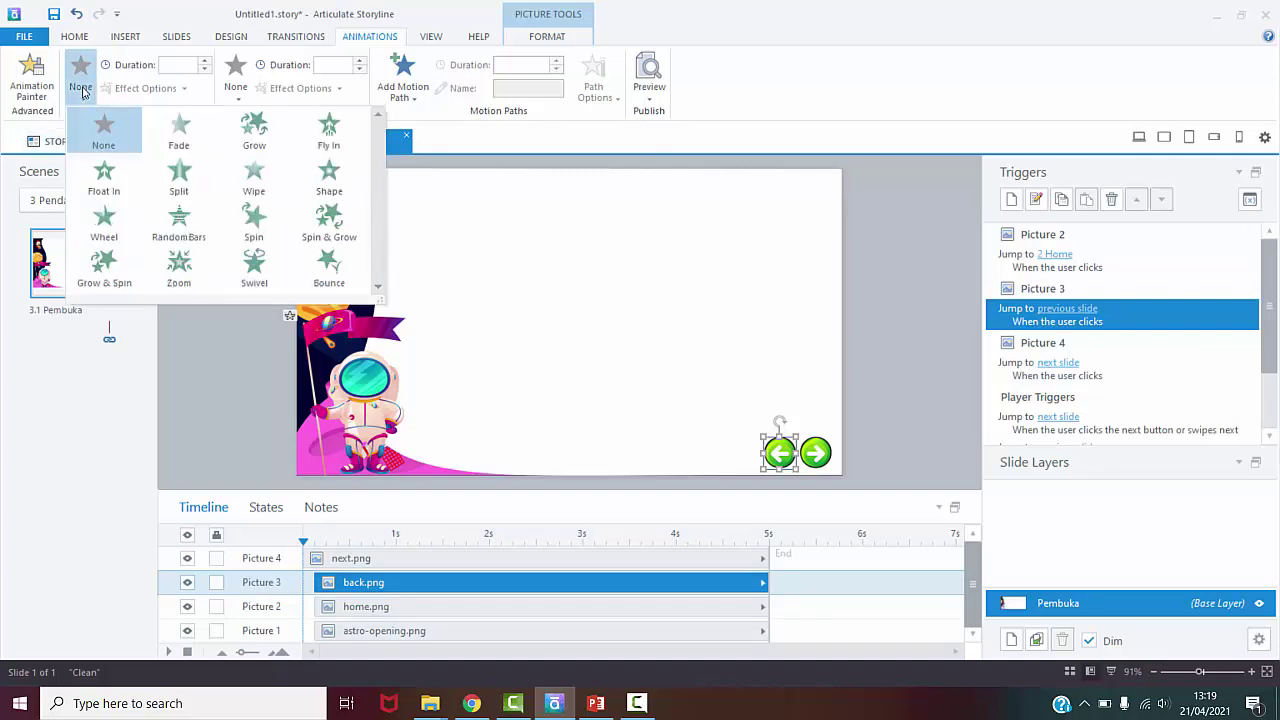
click(180, 135)
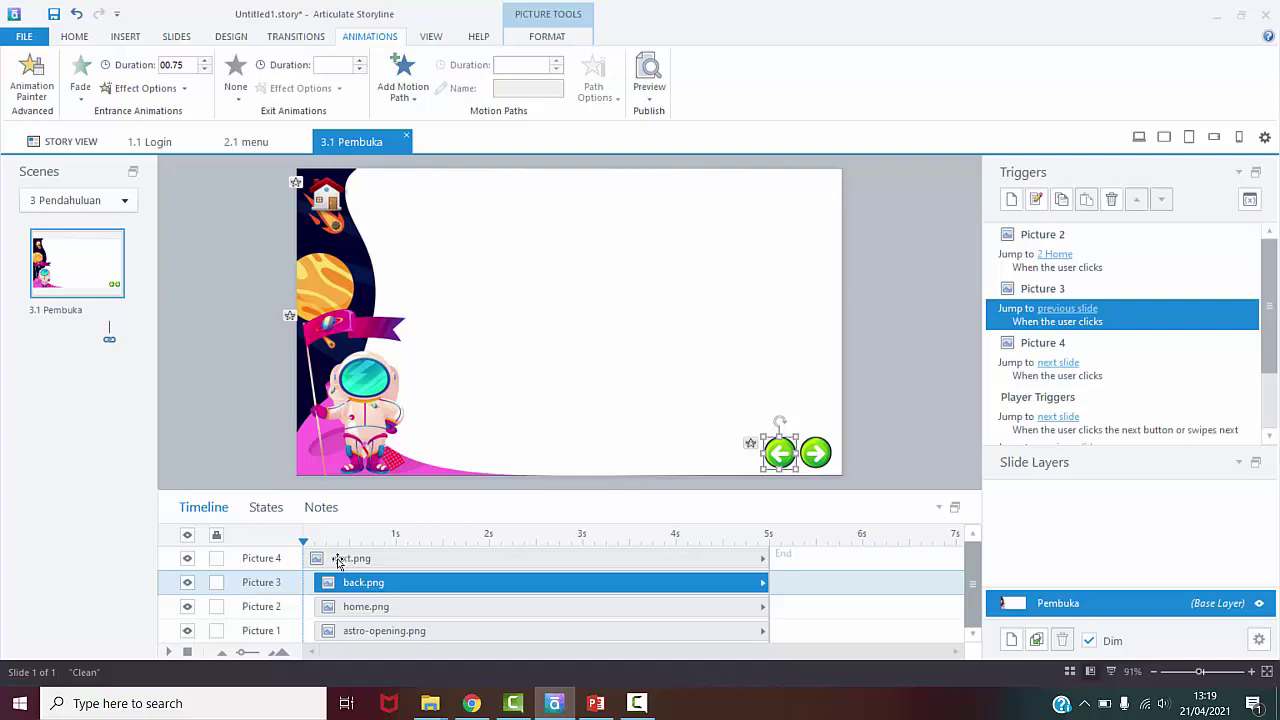
Step: Delay the next arrow picture's timeline start to about 0.1 s and give it the Fade entrance animation
click(336, 560)
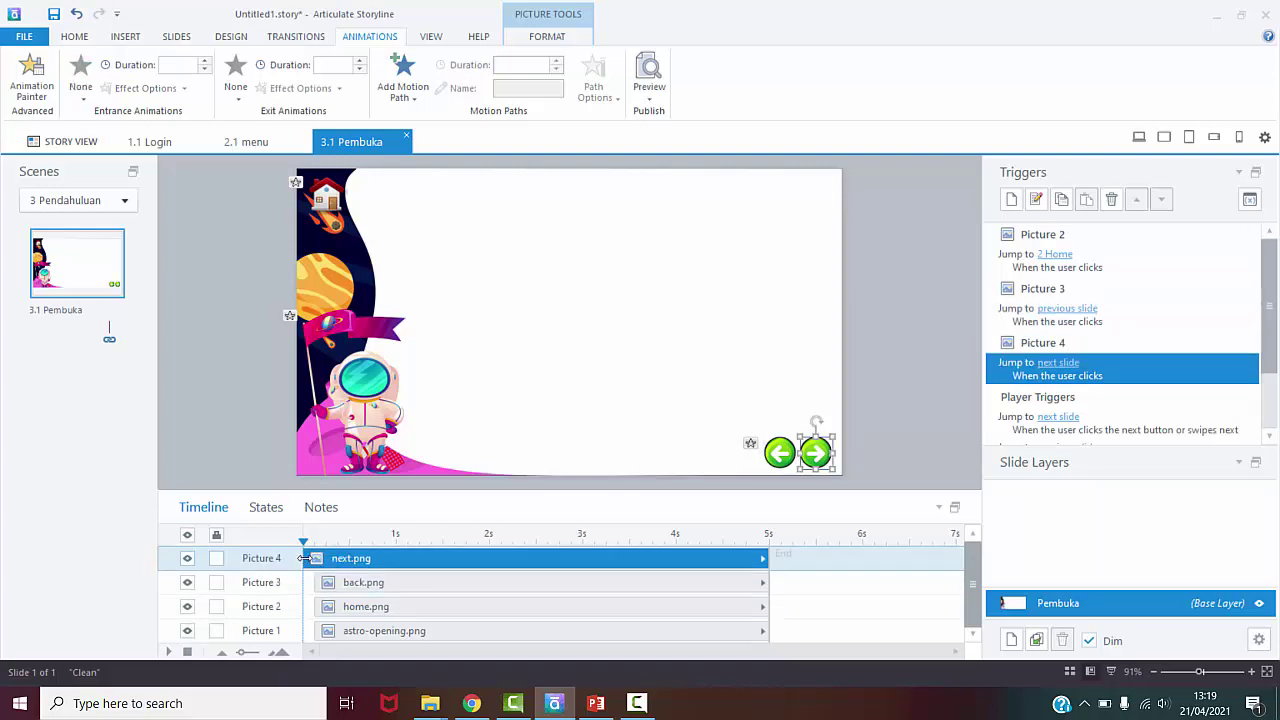
drag(304, 558, 308, 558)
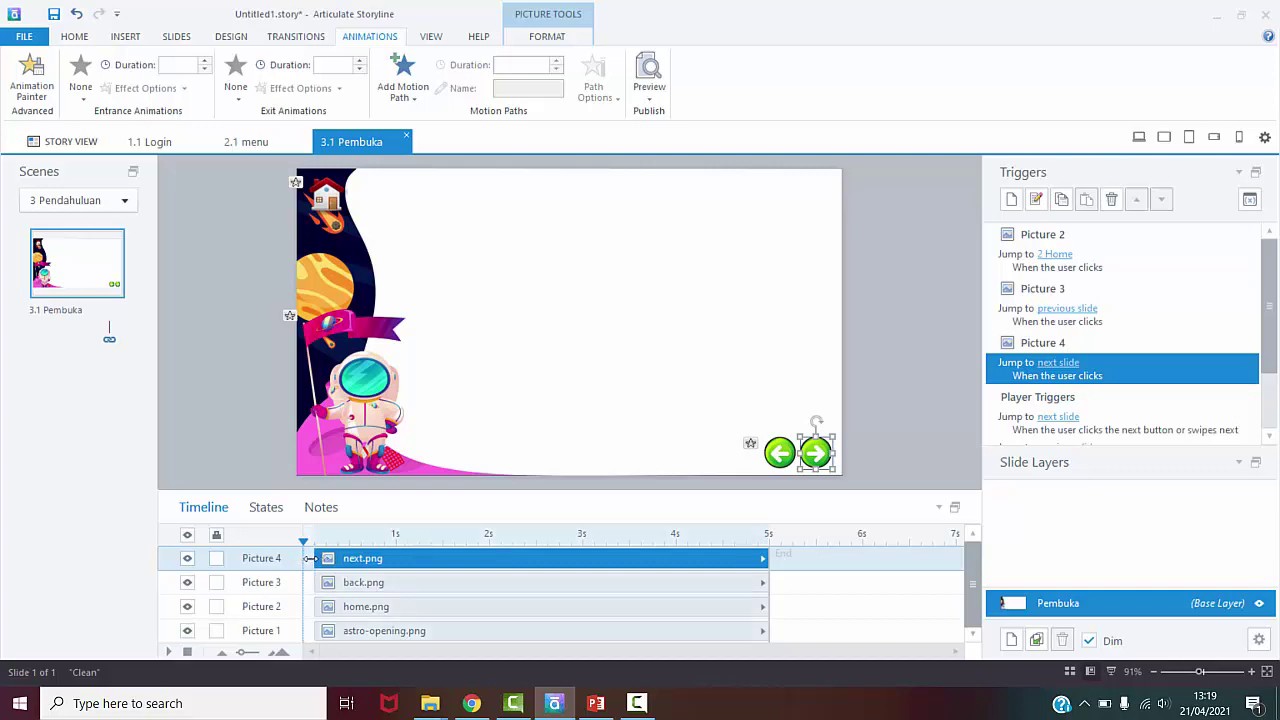
click(84, 94)
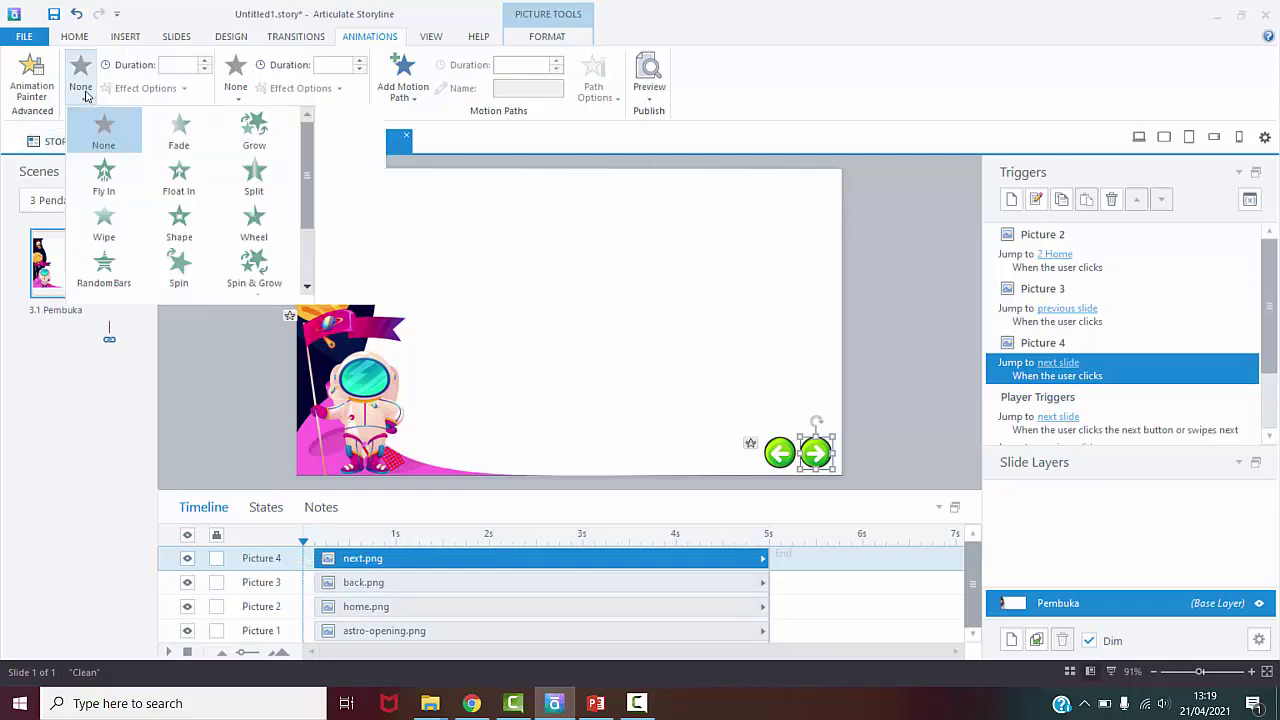
click(182, 133)
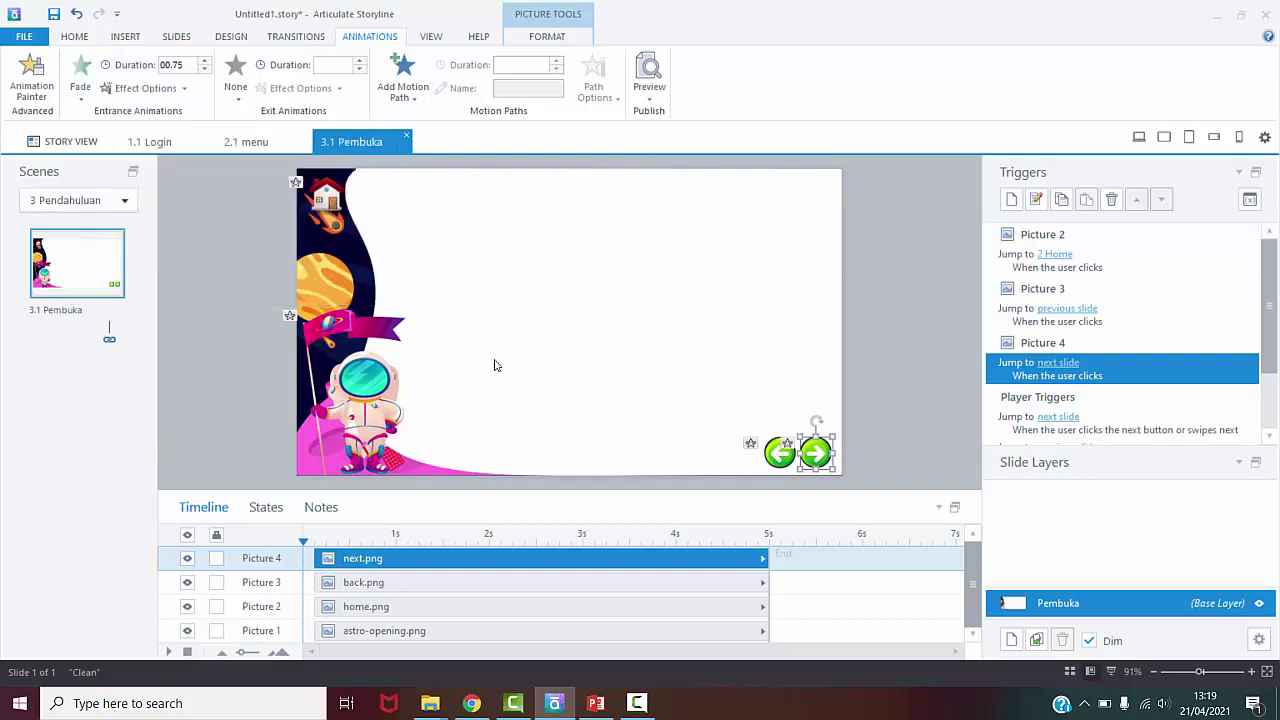
click(544, 350)
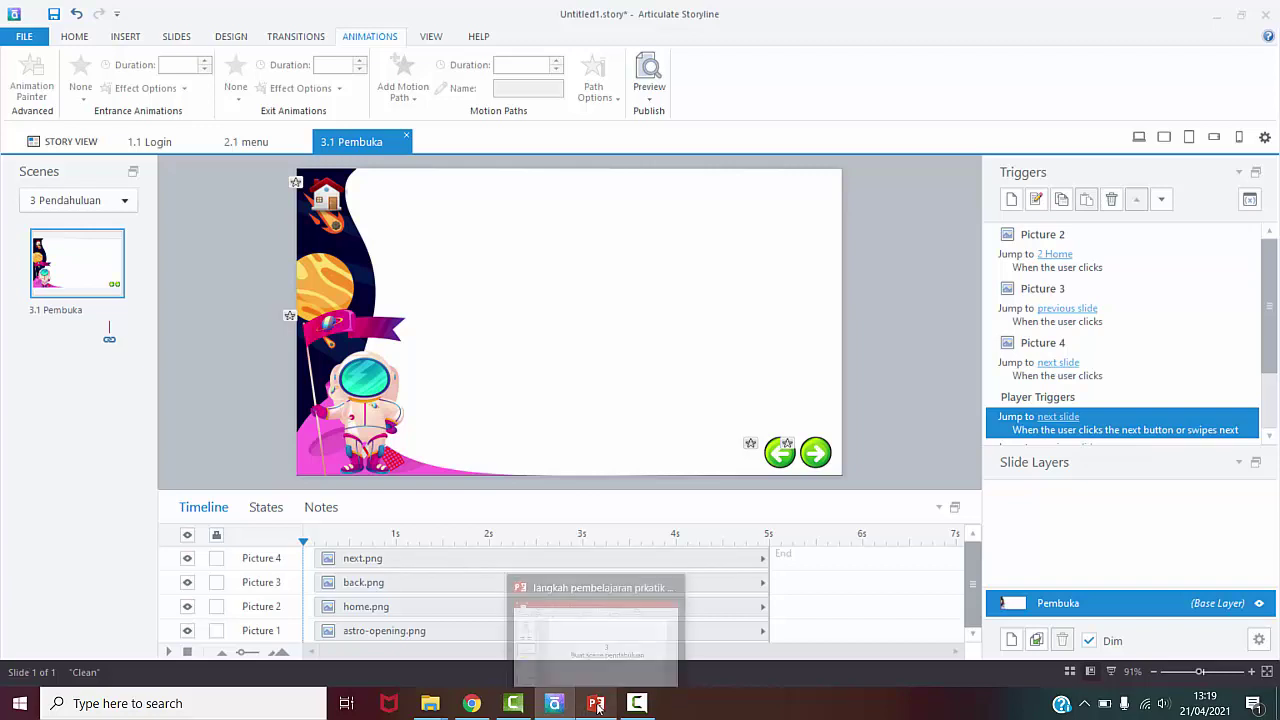
Step: Switch to the PowerPoint presentation with the learning steps for the Pendahuluan scene
click(524, 632)
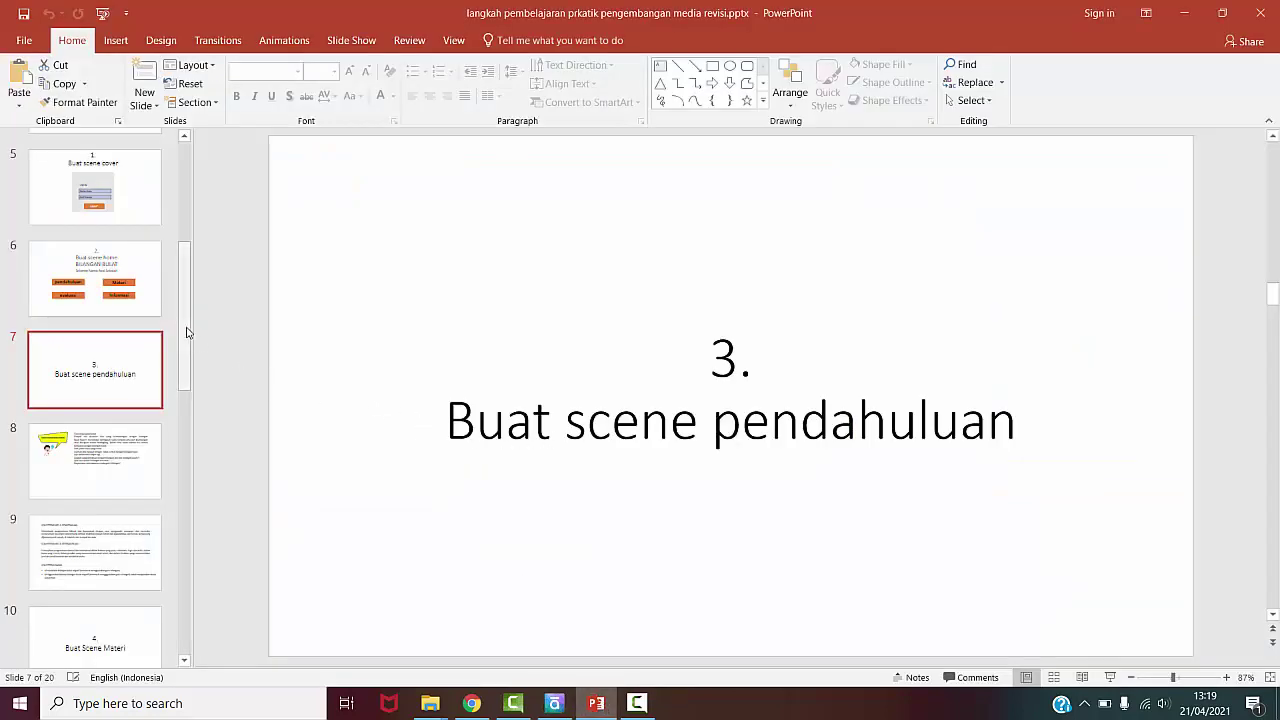